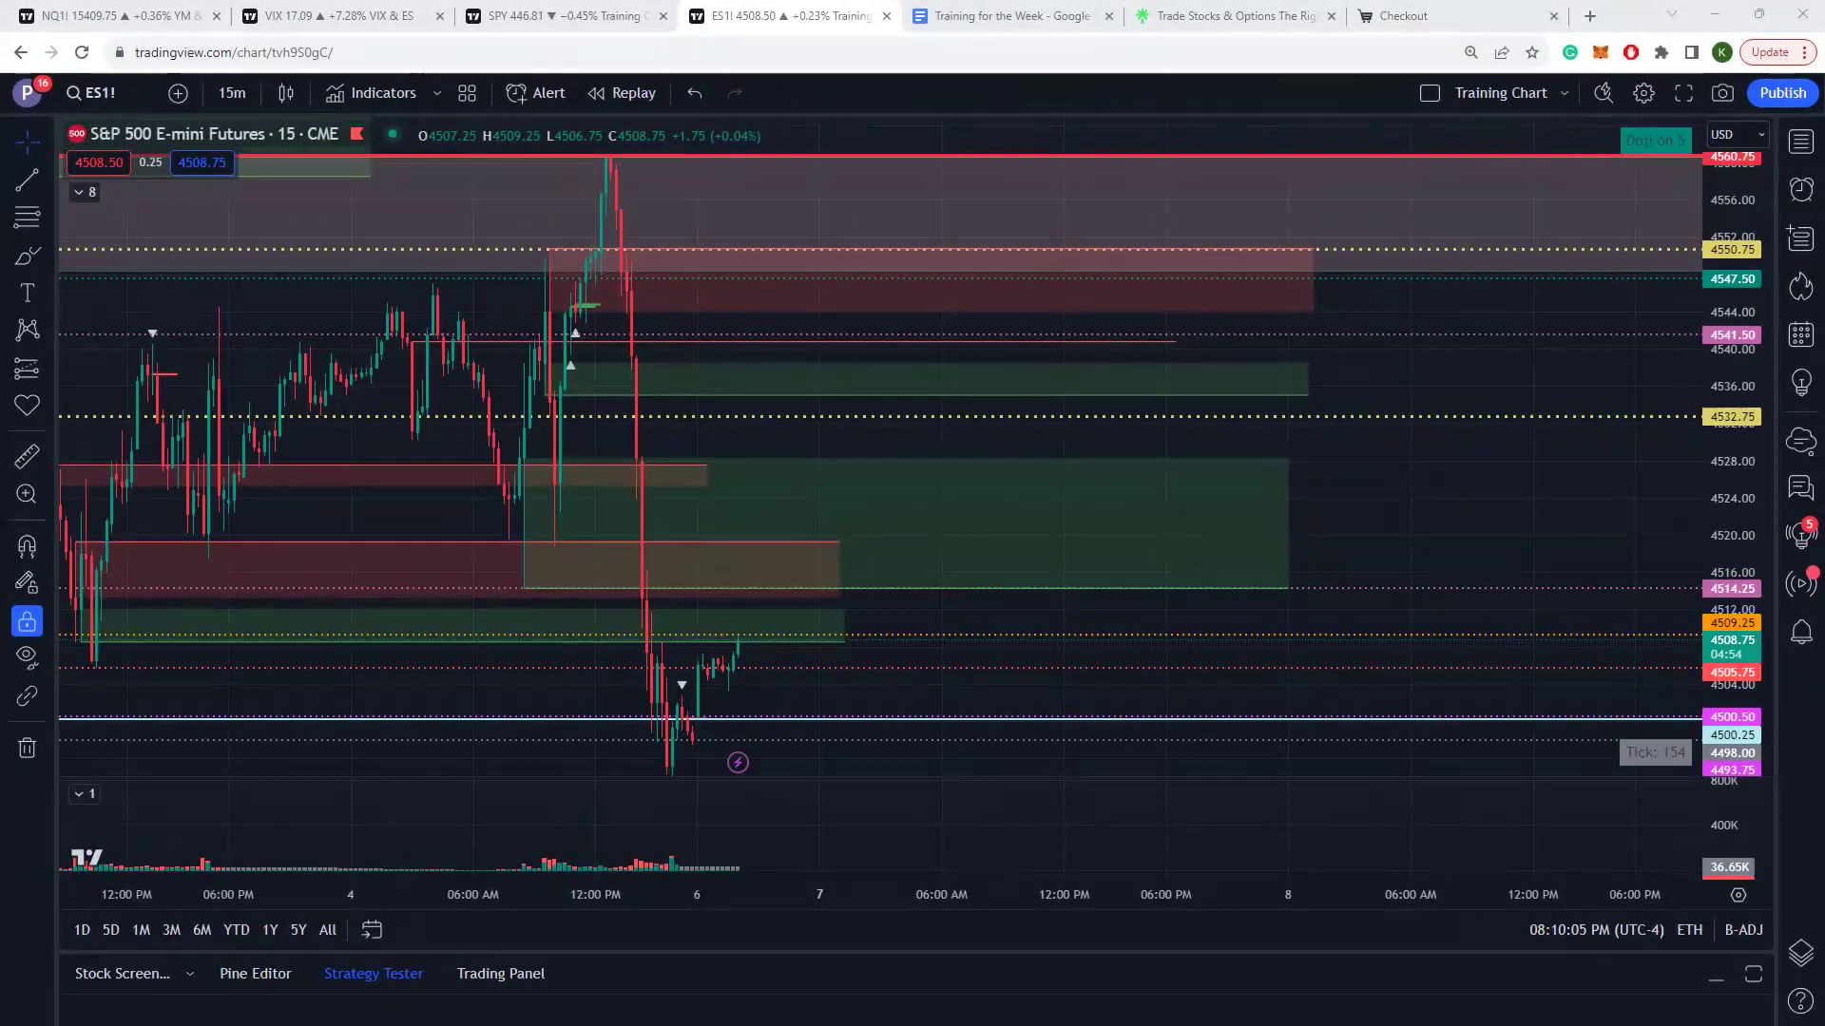
Review the CPI, PPI and Consumer Sentiment focus list in Google Docs, then return to the ES1! chart
left_click(998, 16)
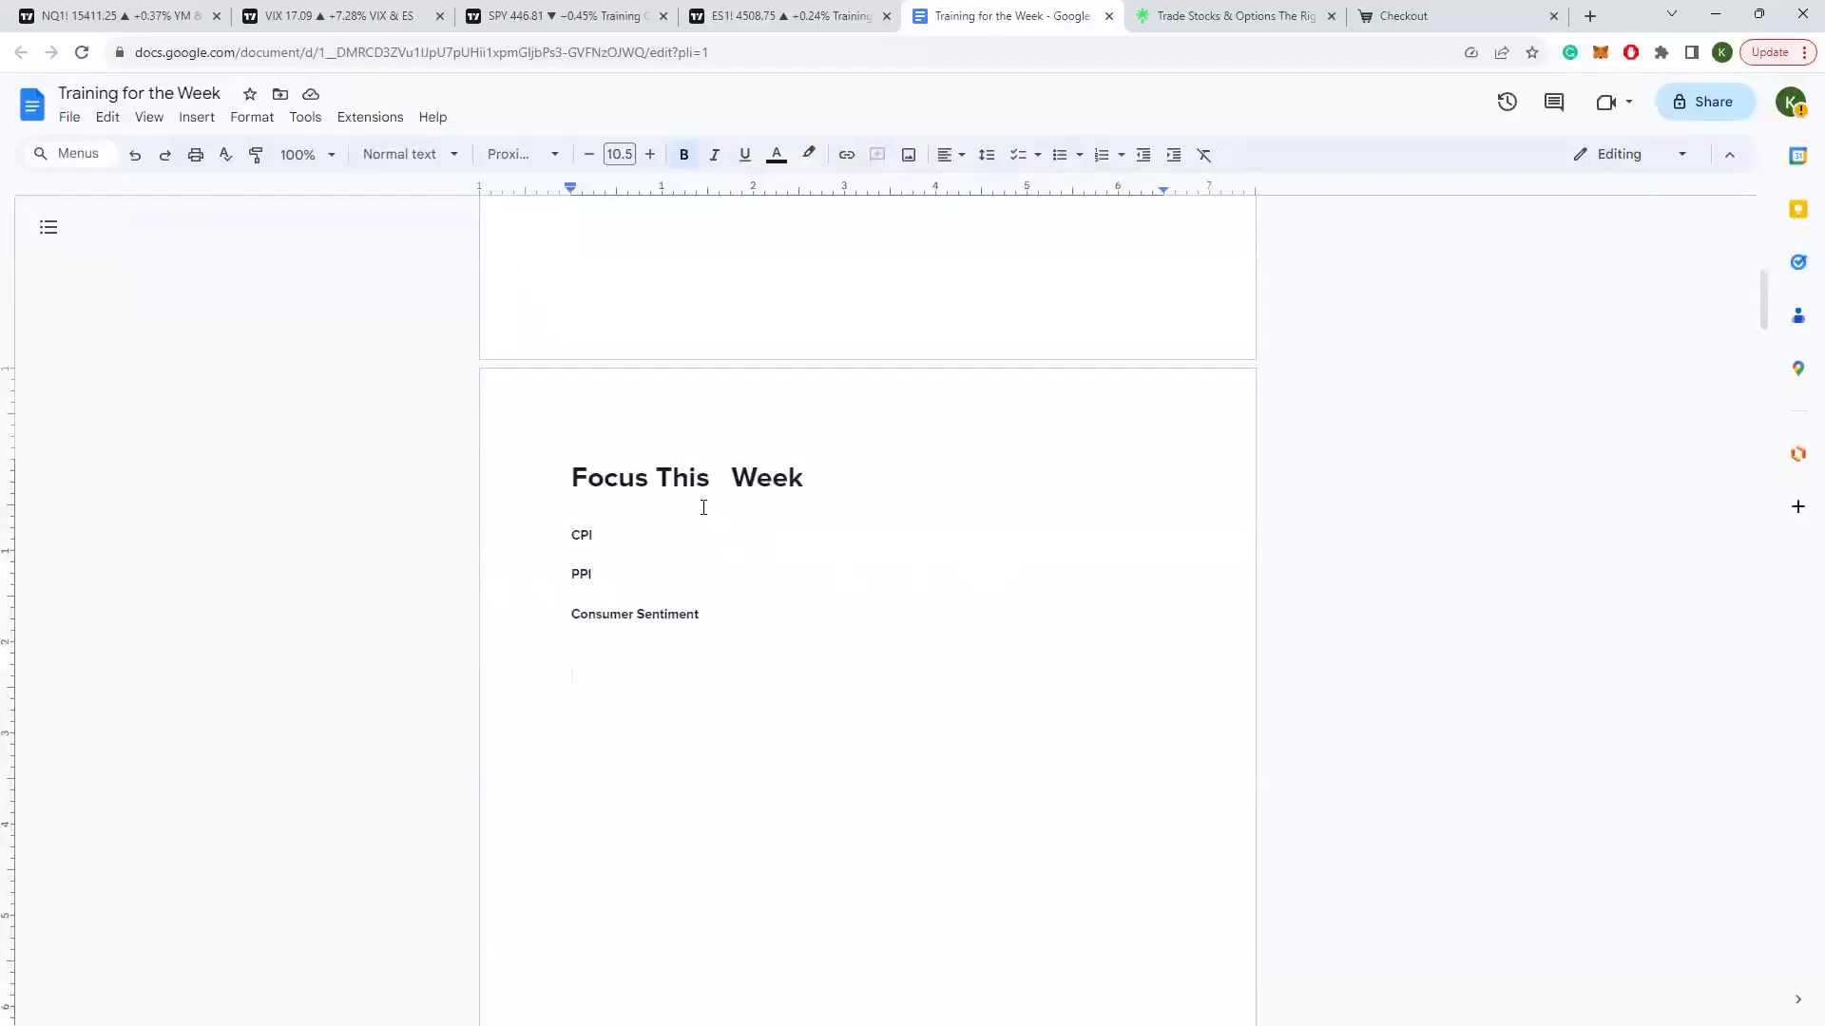
scroll(709, 502, "down", 1)
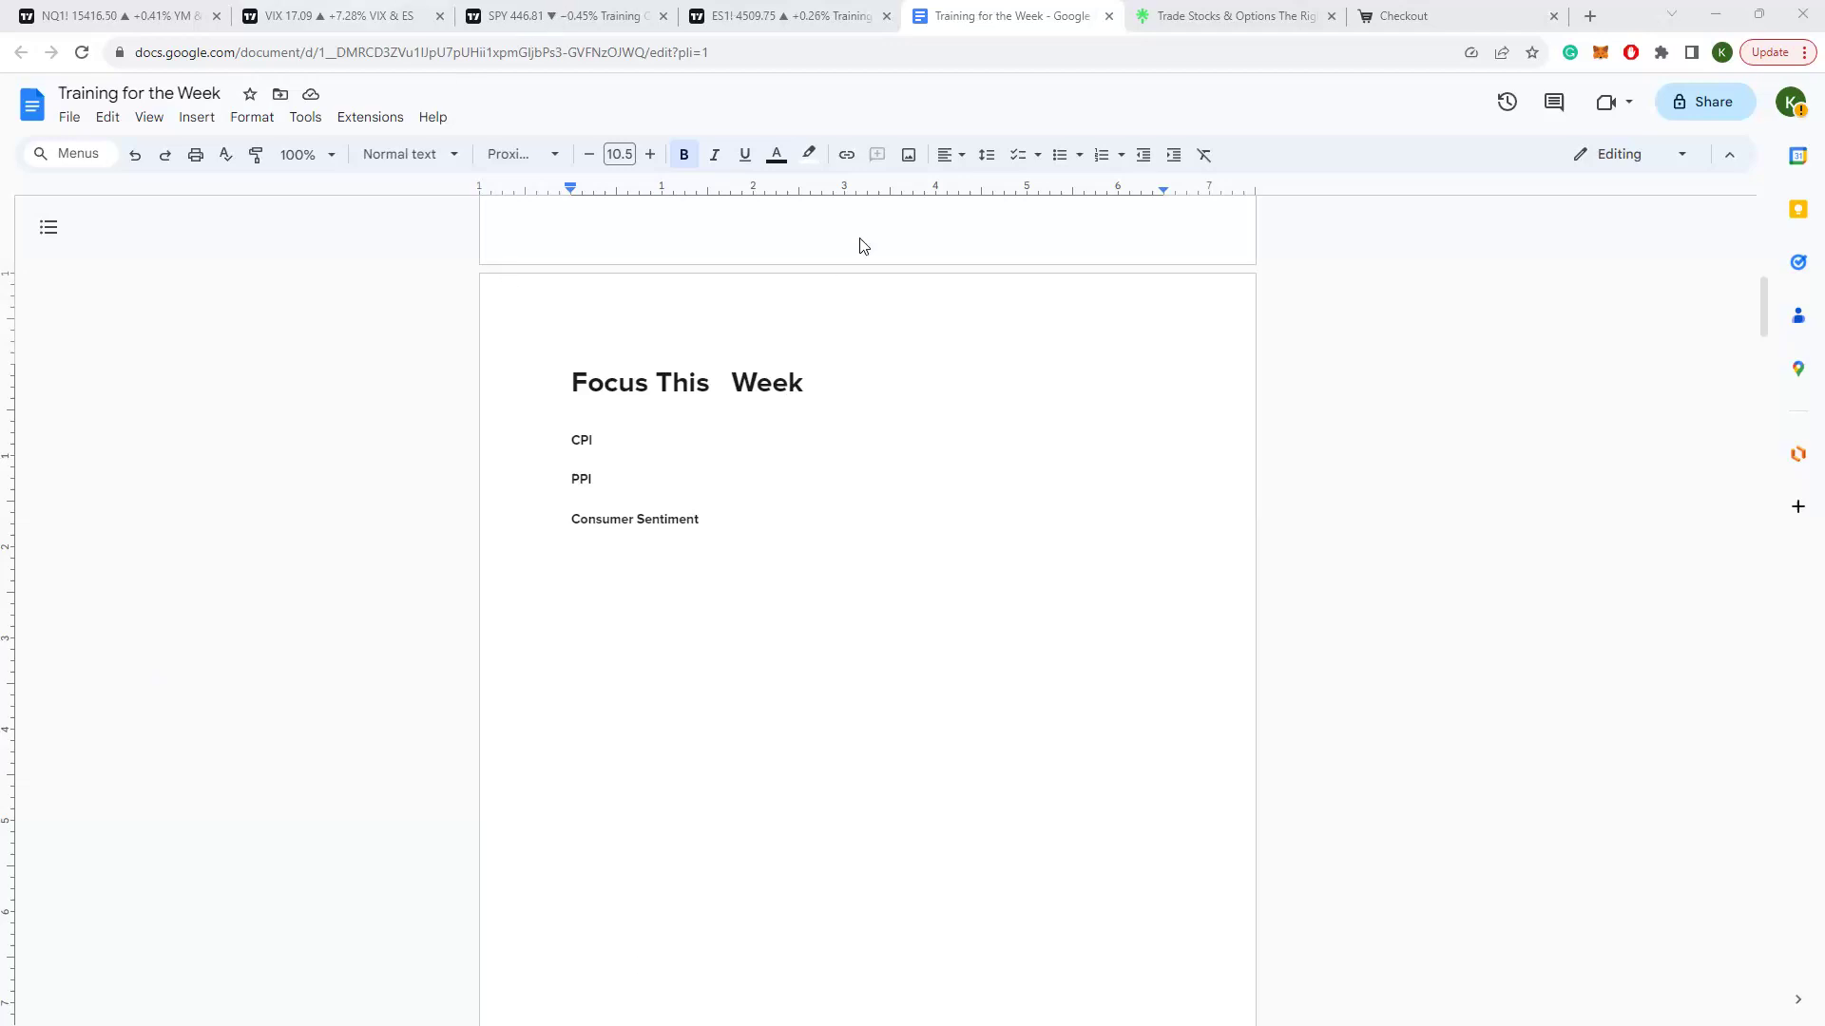
left_click(770, 17)
left_click_drag(1290, 481, 1559, 452)
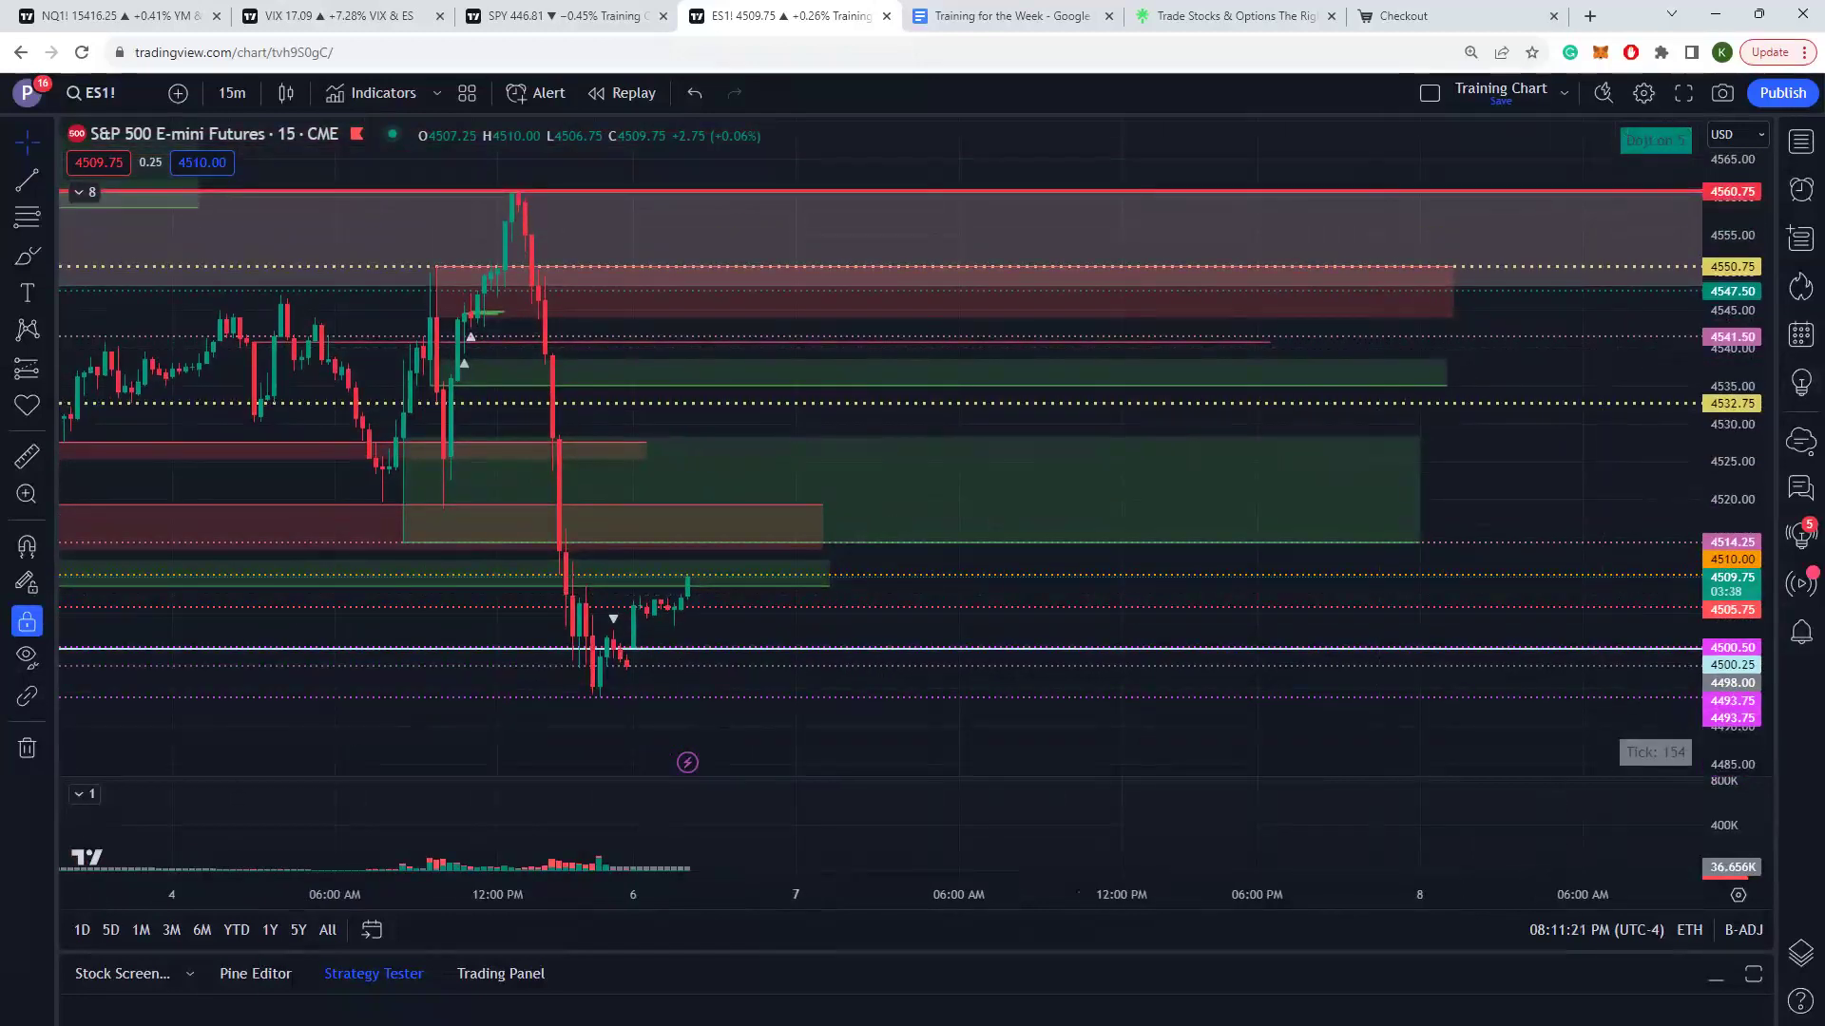
Bring Discord up full screen on the kdstrades channel at the August 1–2 trade recaps
key("alt+Tab")
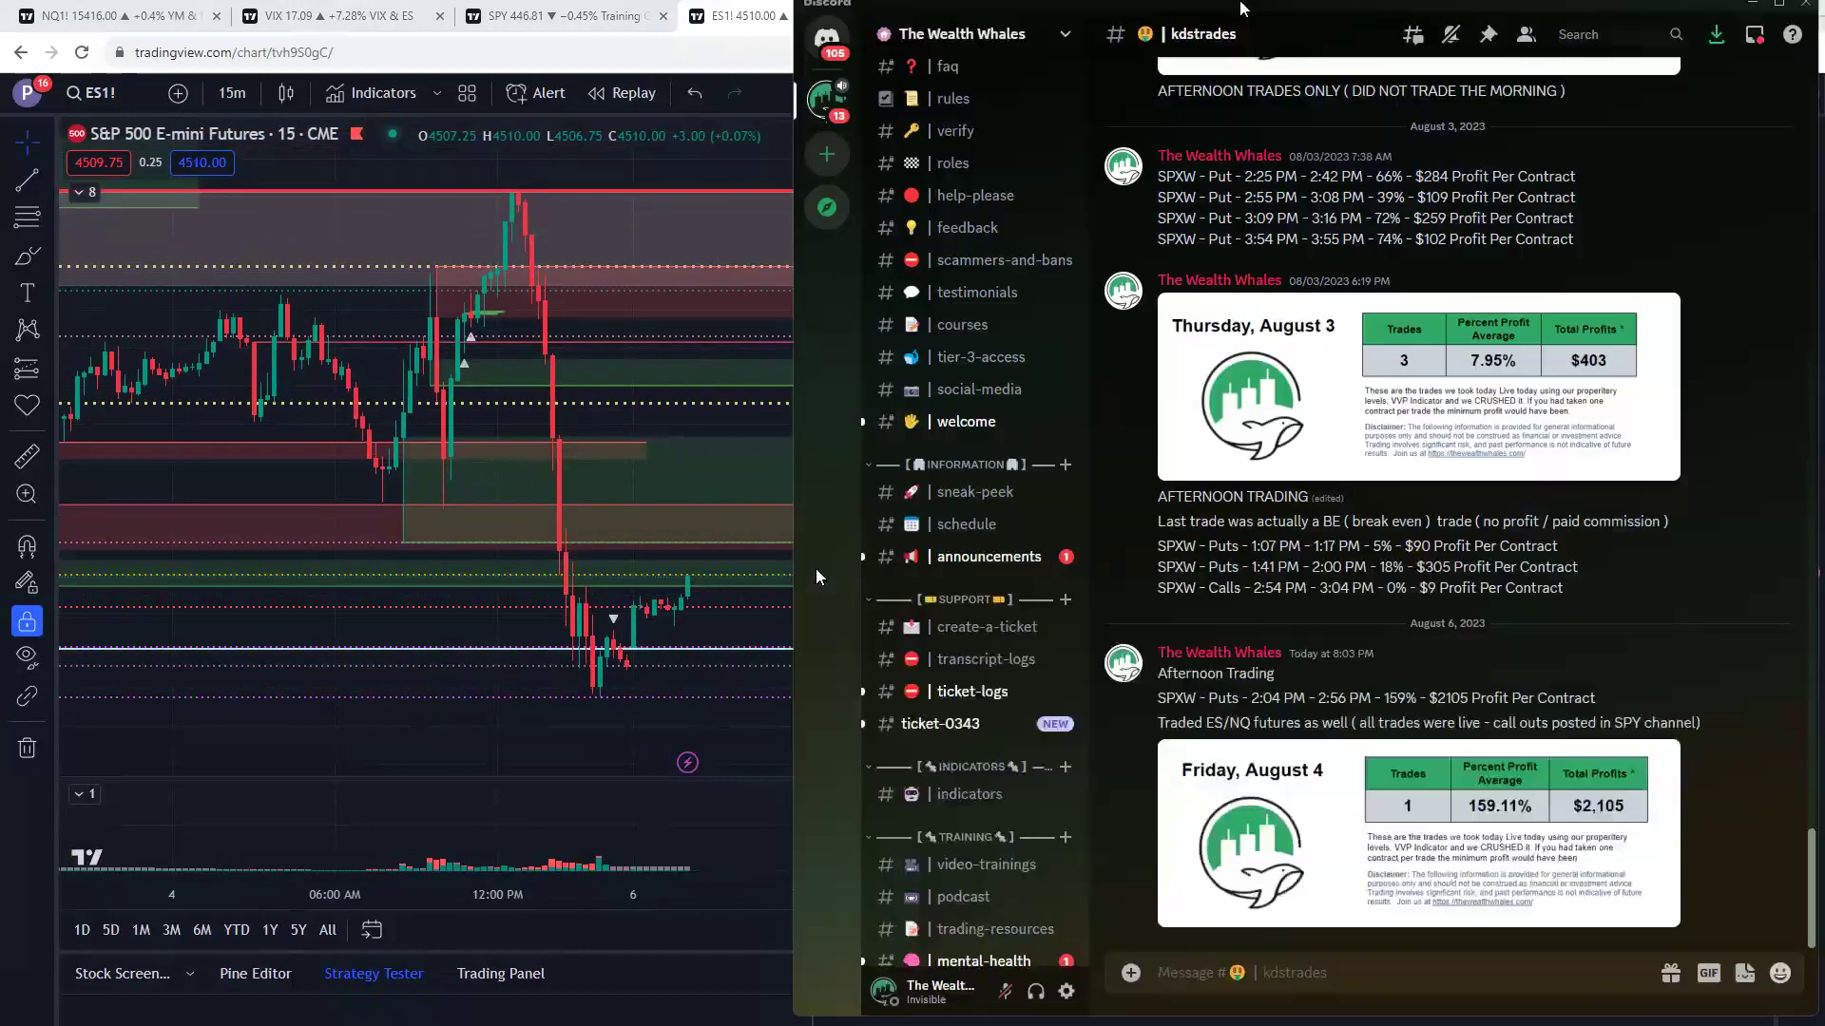
key("super+Up")
scroll(708, 548, "up", 10)
scroll(708, 548, "down", 5)
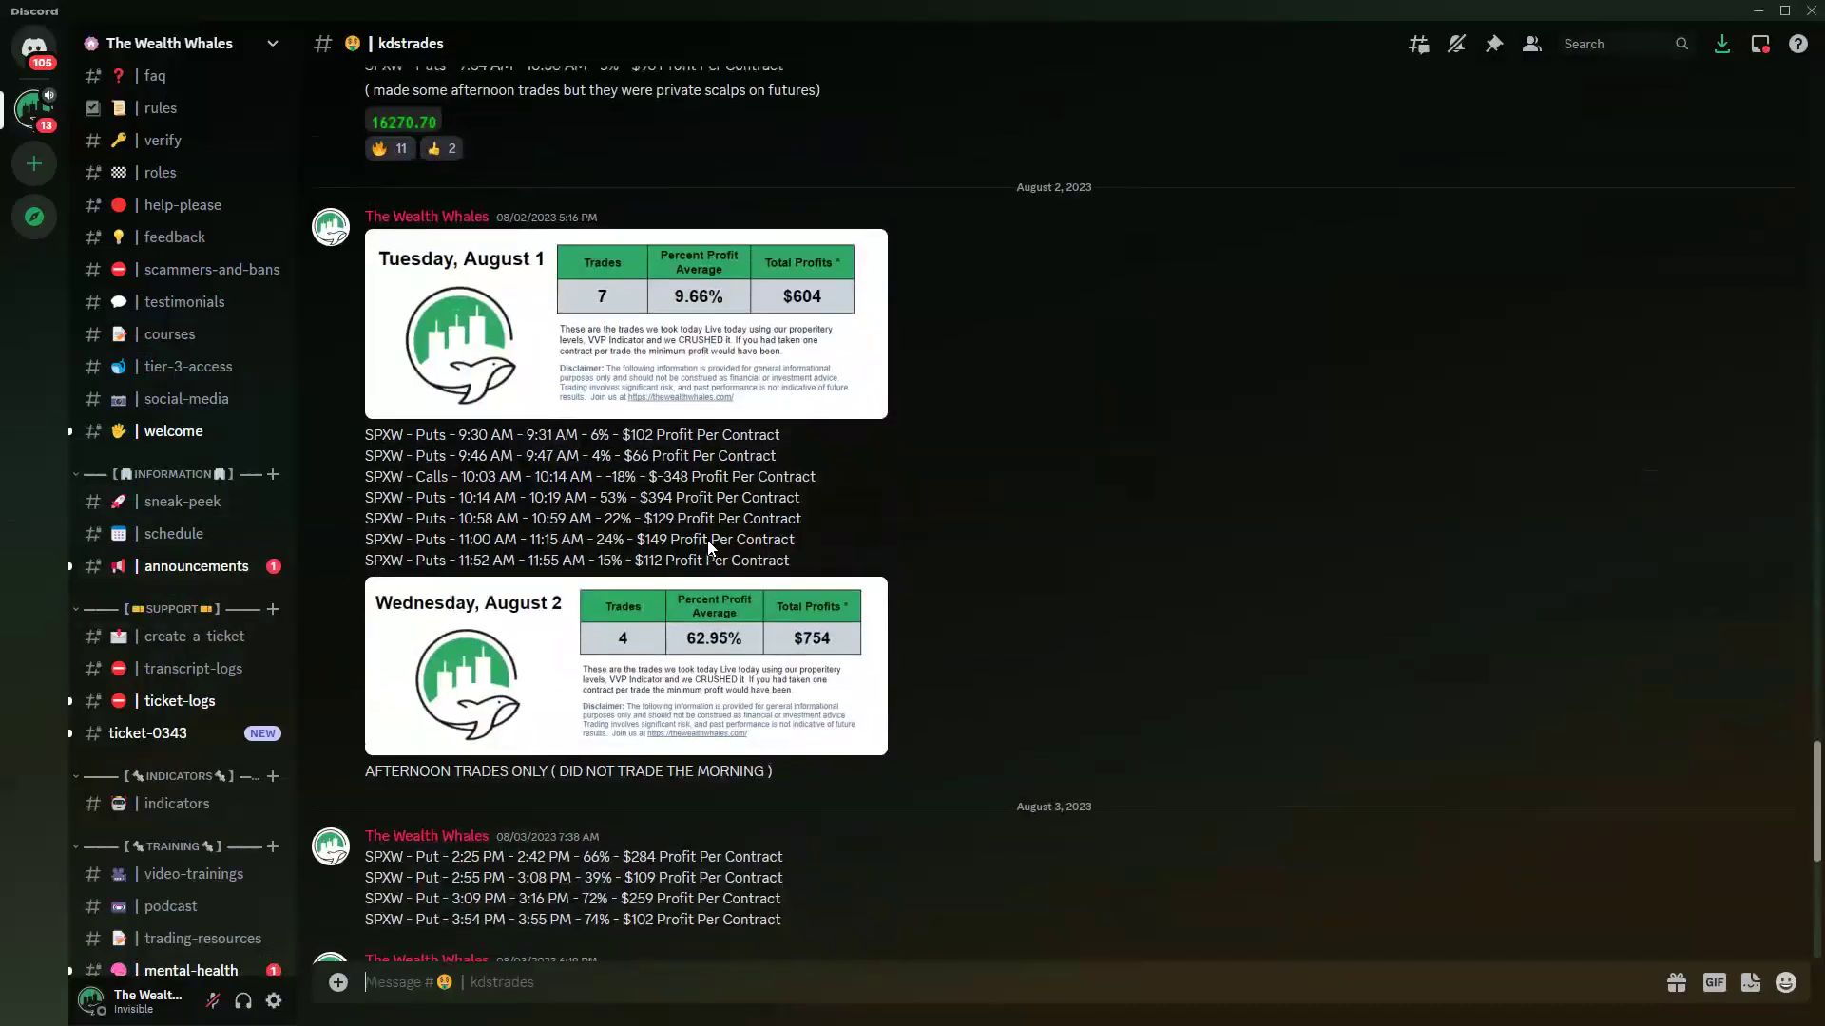
scroll(708, 561, "down", 2)
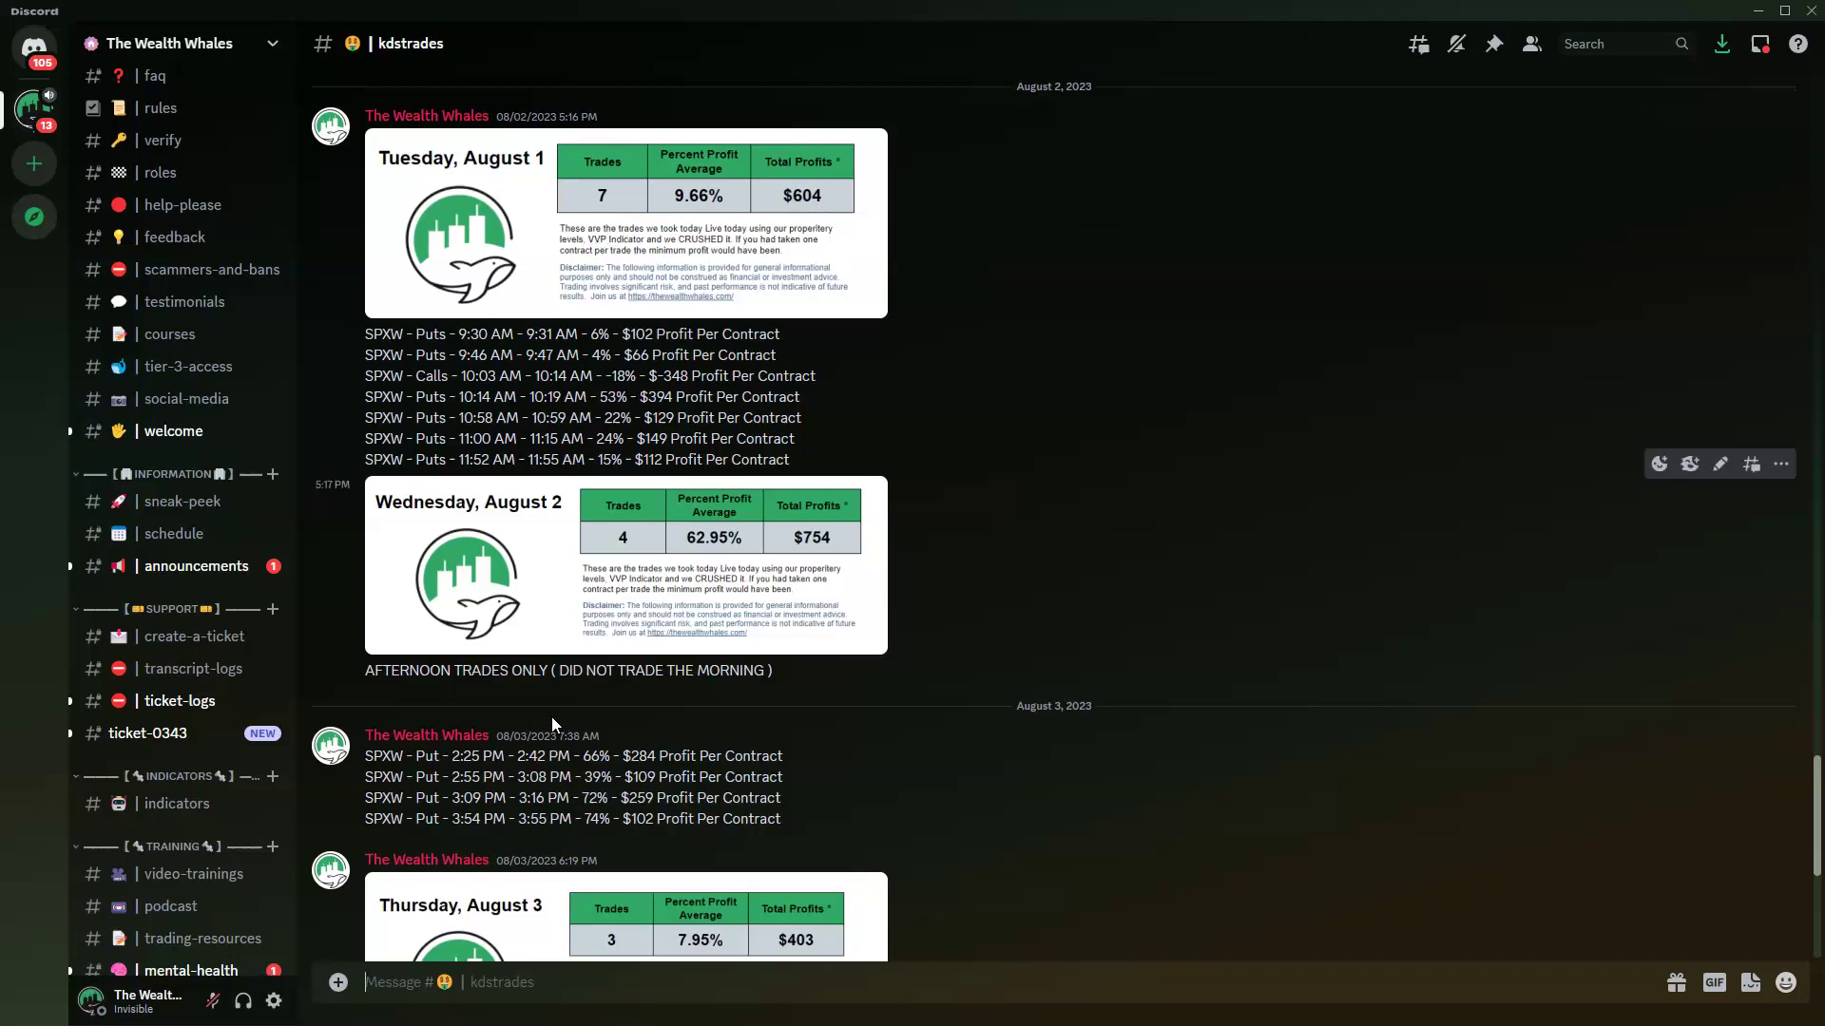
Select part of the AFTERNOON TRADES ONLY note under the August 2 recap, then continue to August 3
left_click_drag(383, 672, 533, 671)
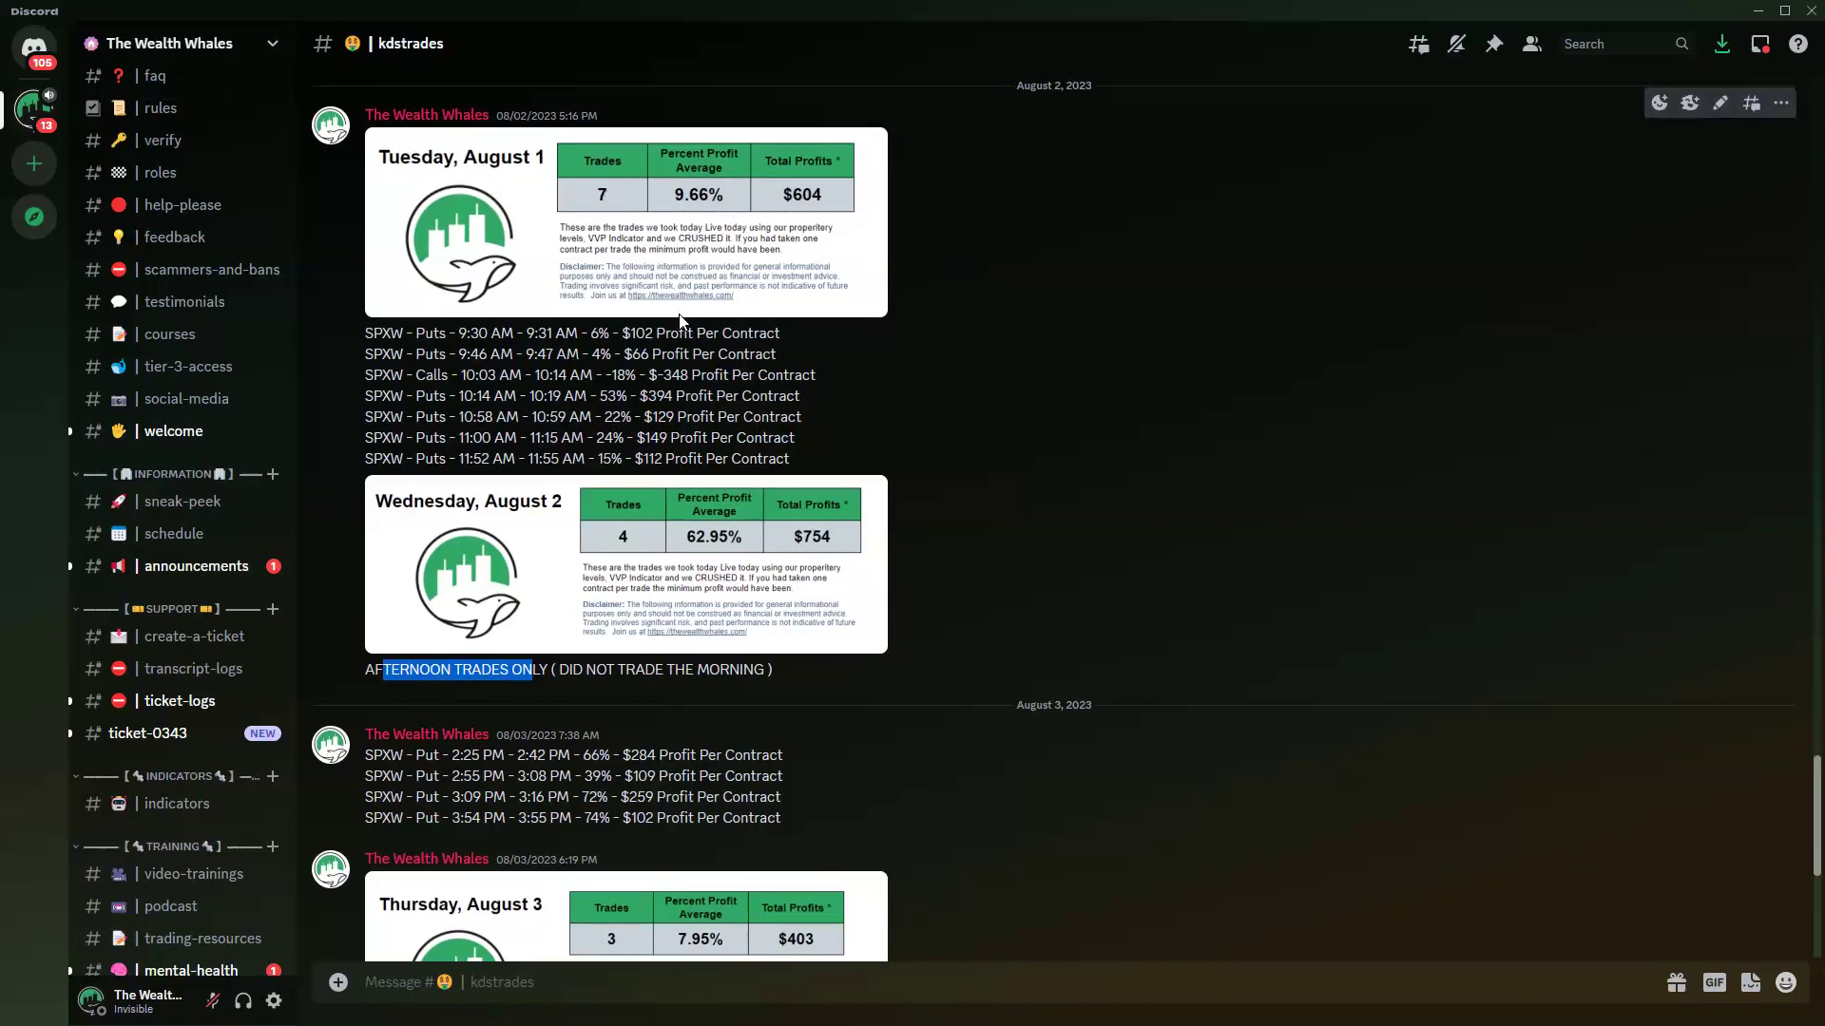
scroll(679, 328, "down", 2)
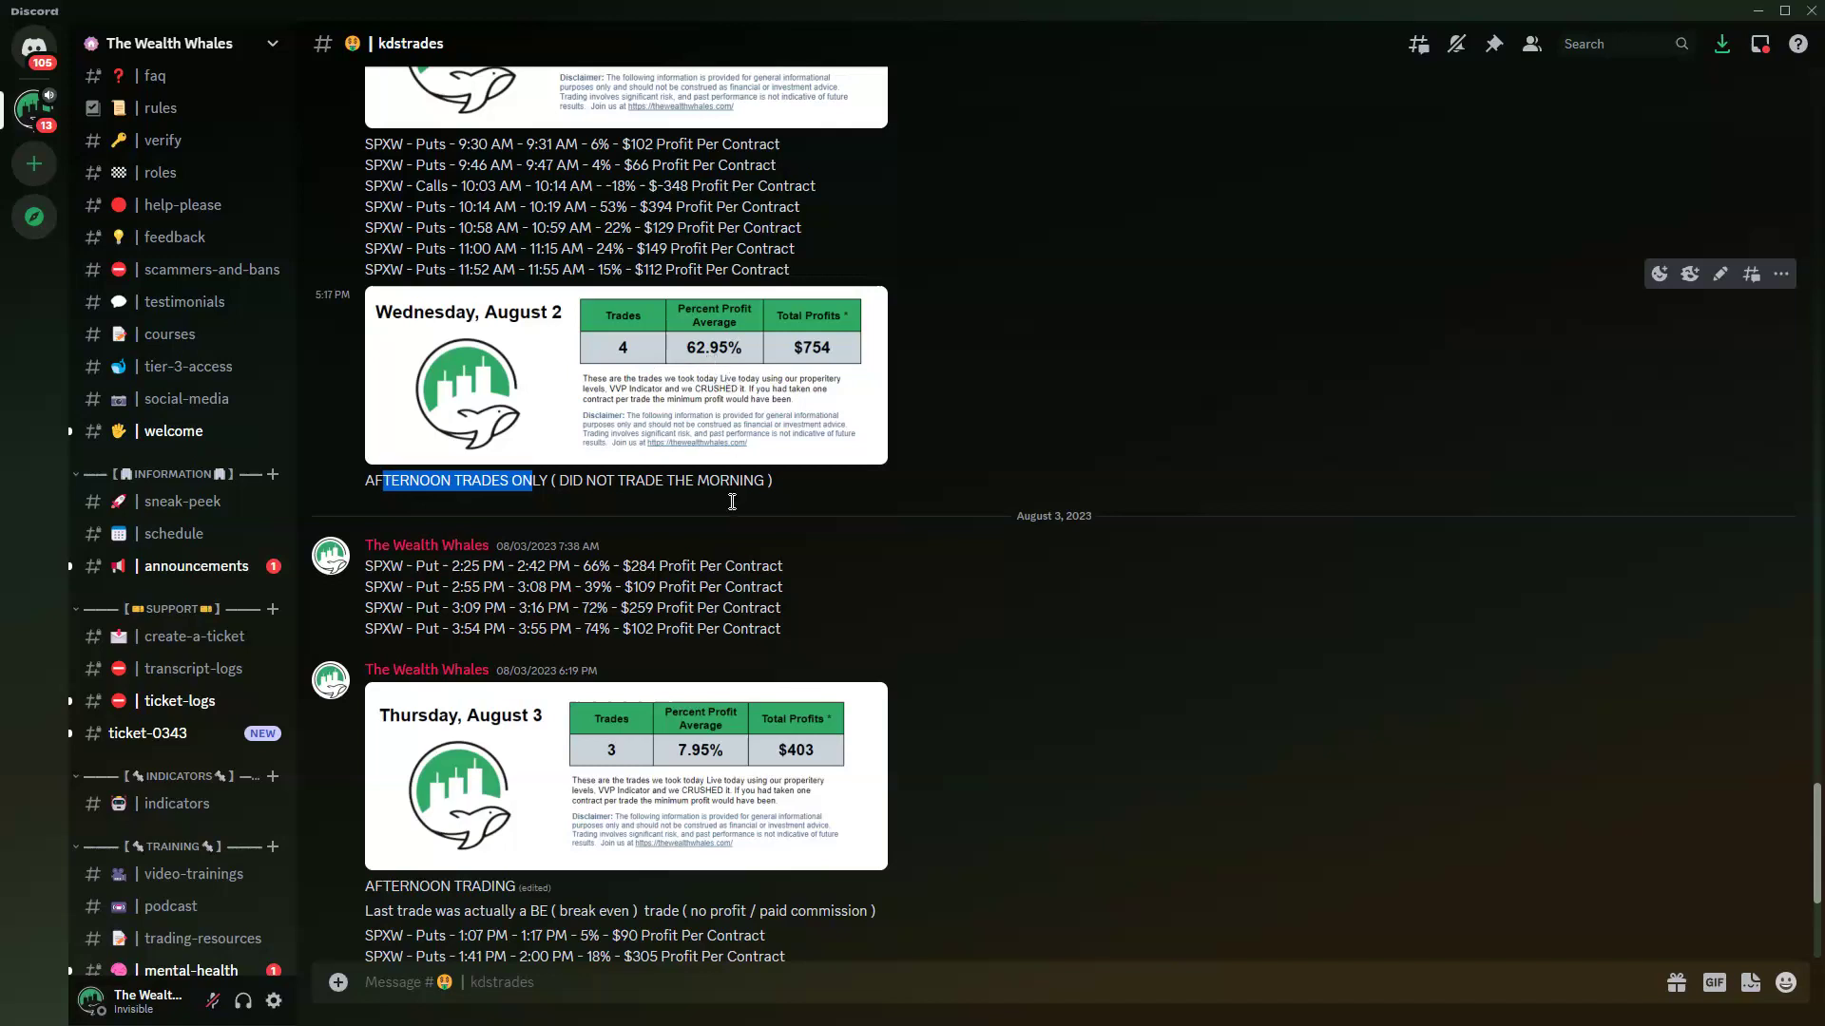
Look through the August 3–6 kdstrades recaps, then minimize Discord to reveal the ES1! chart
scroll(644, 561, "down", 2)
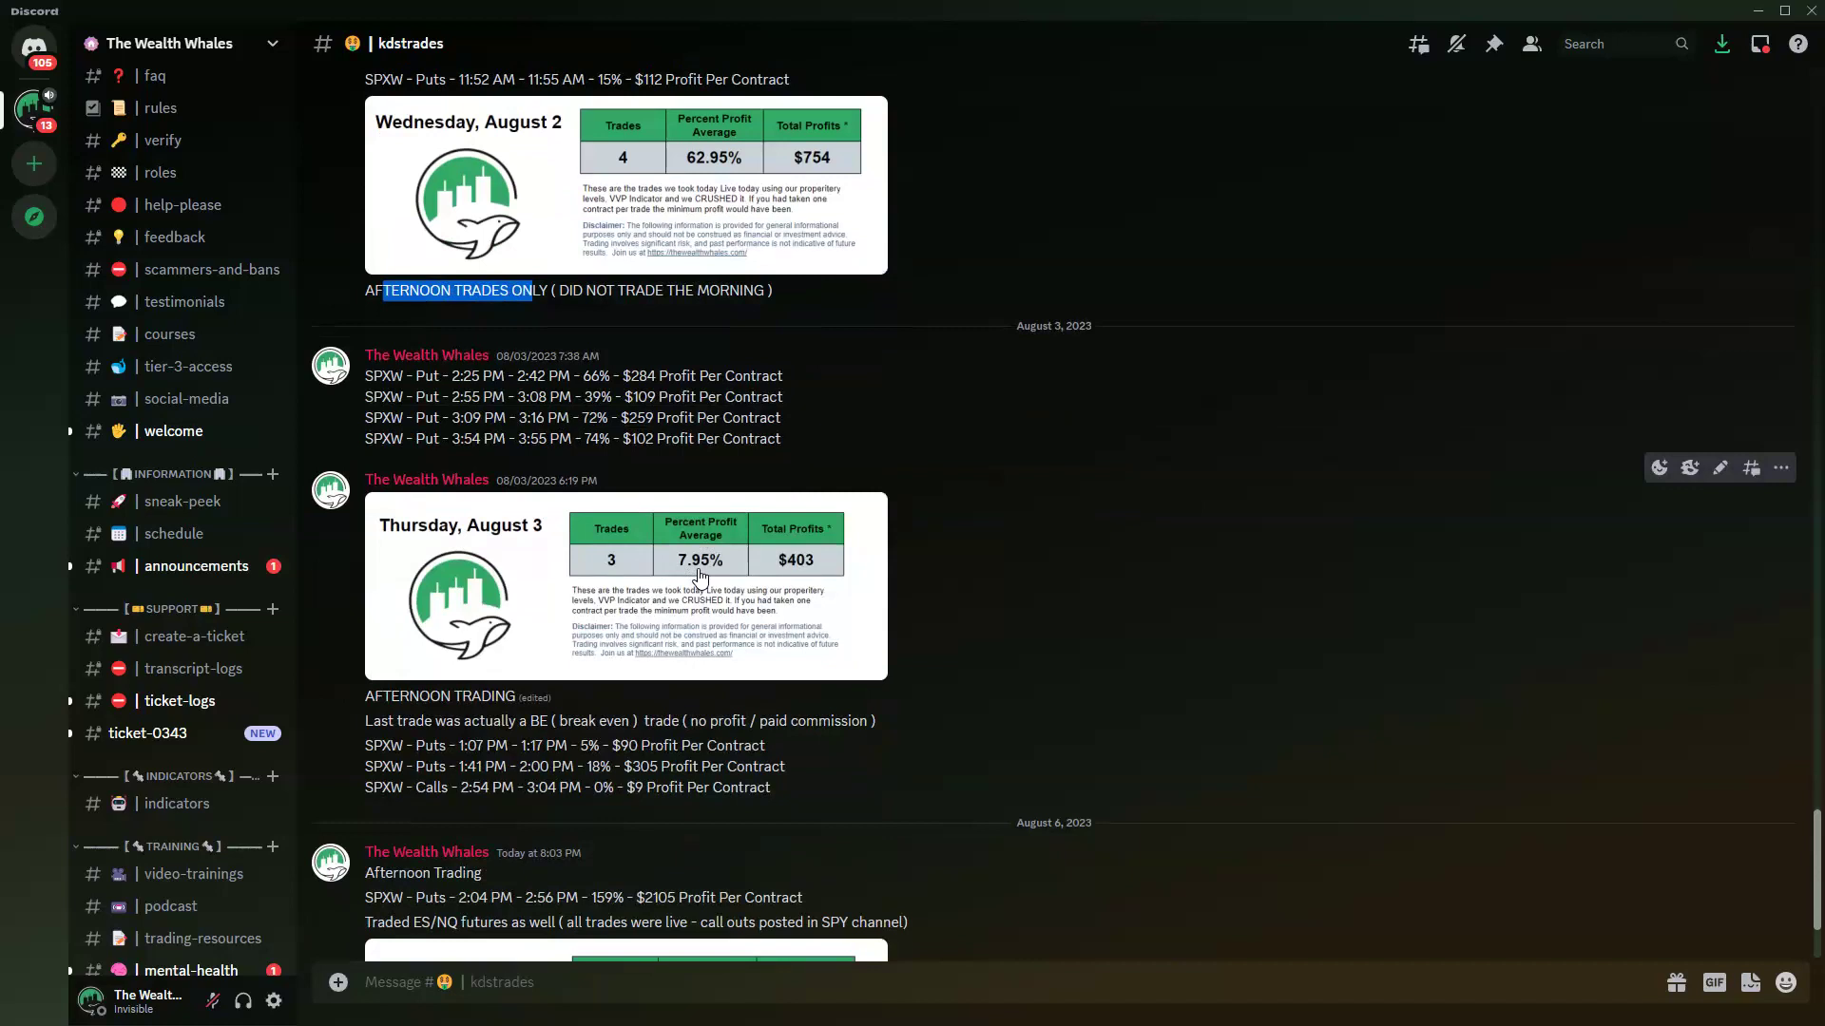
scroll(694, 575, "down", 2)
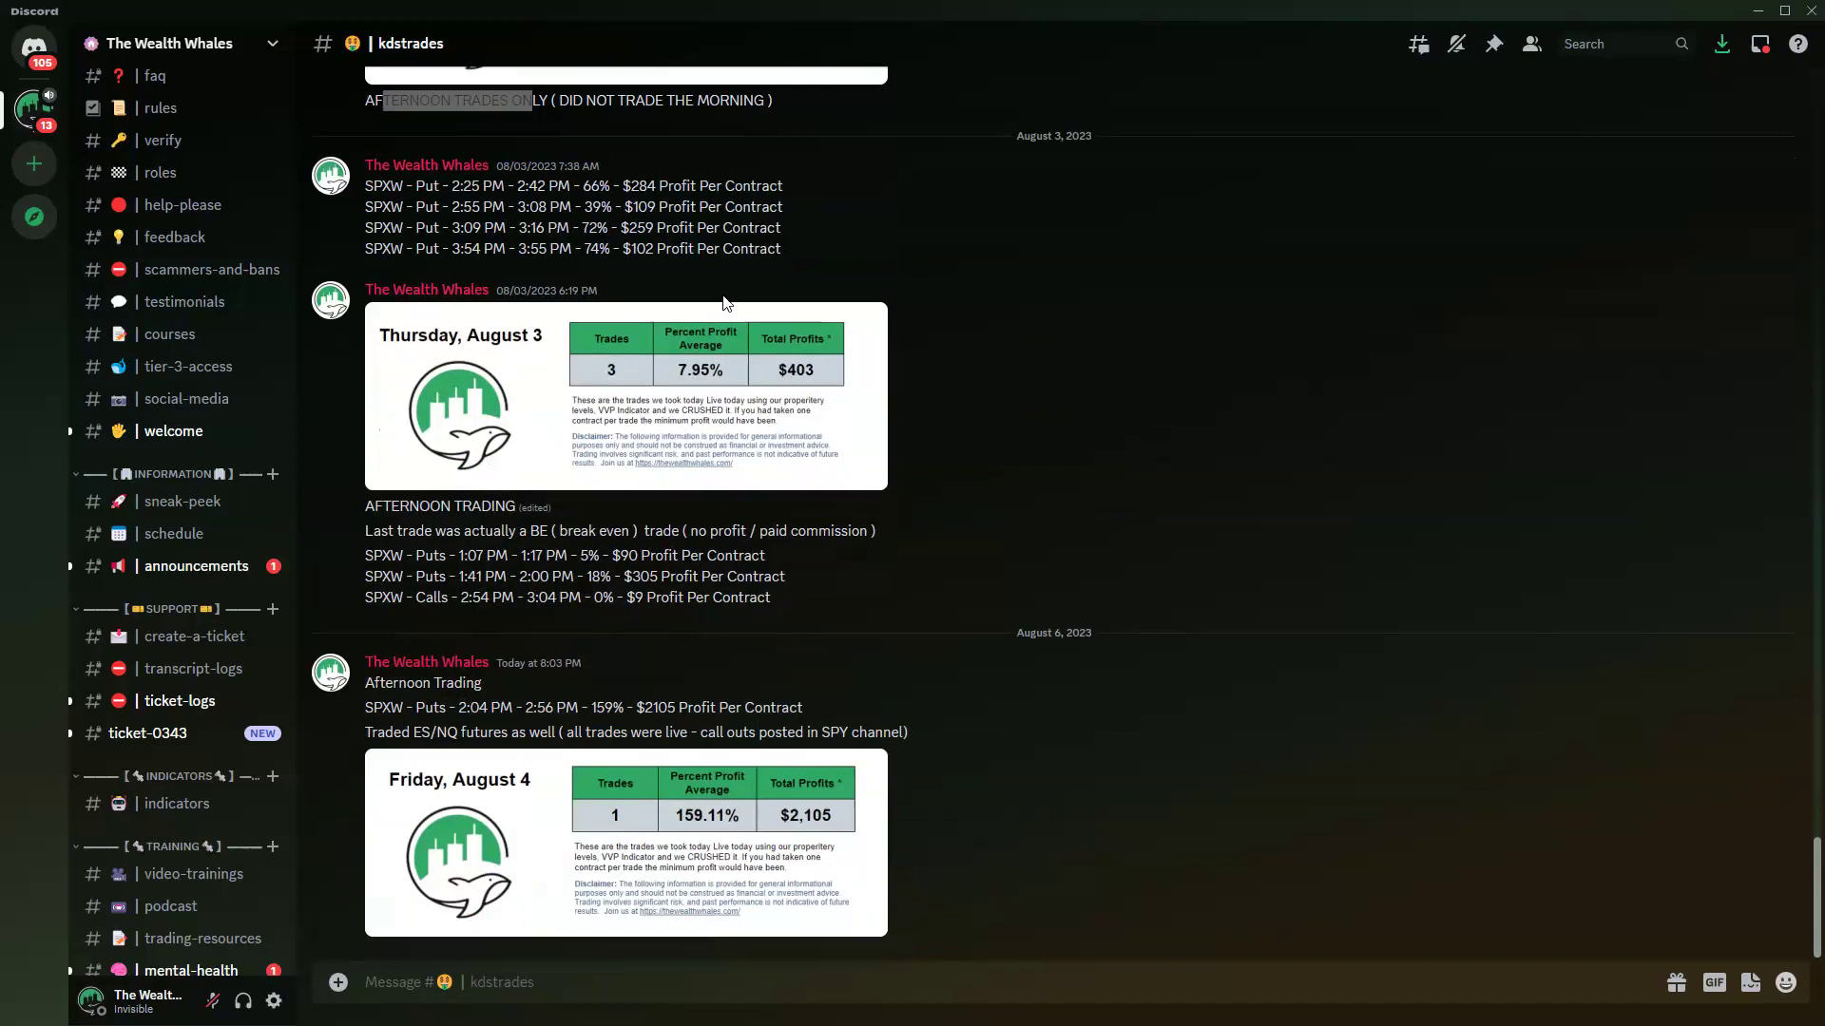
scroll(730, 673, "up", 4)
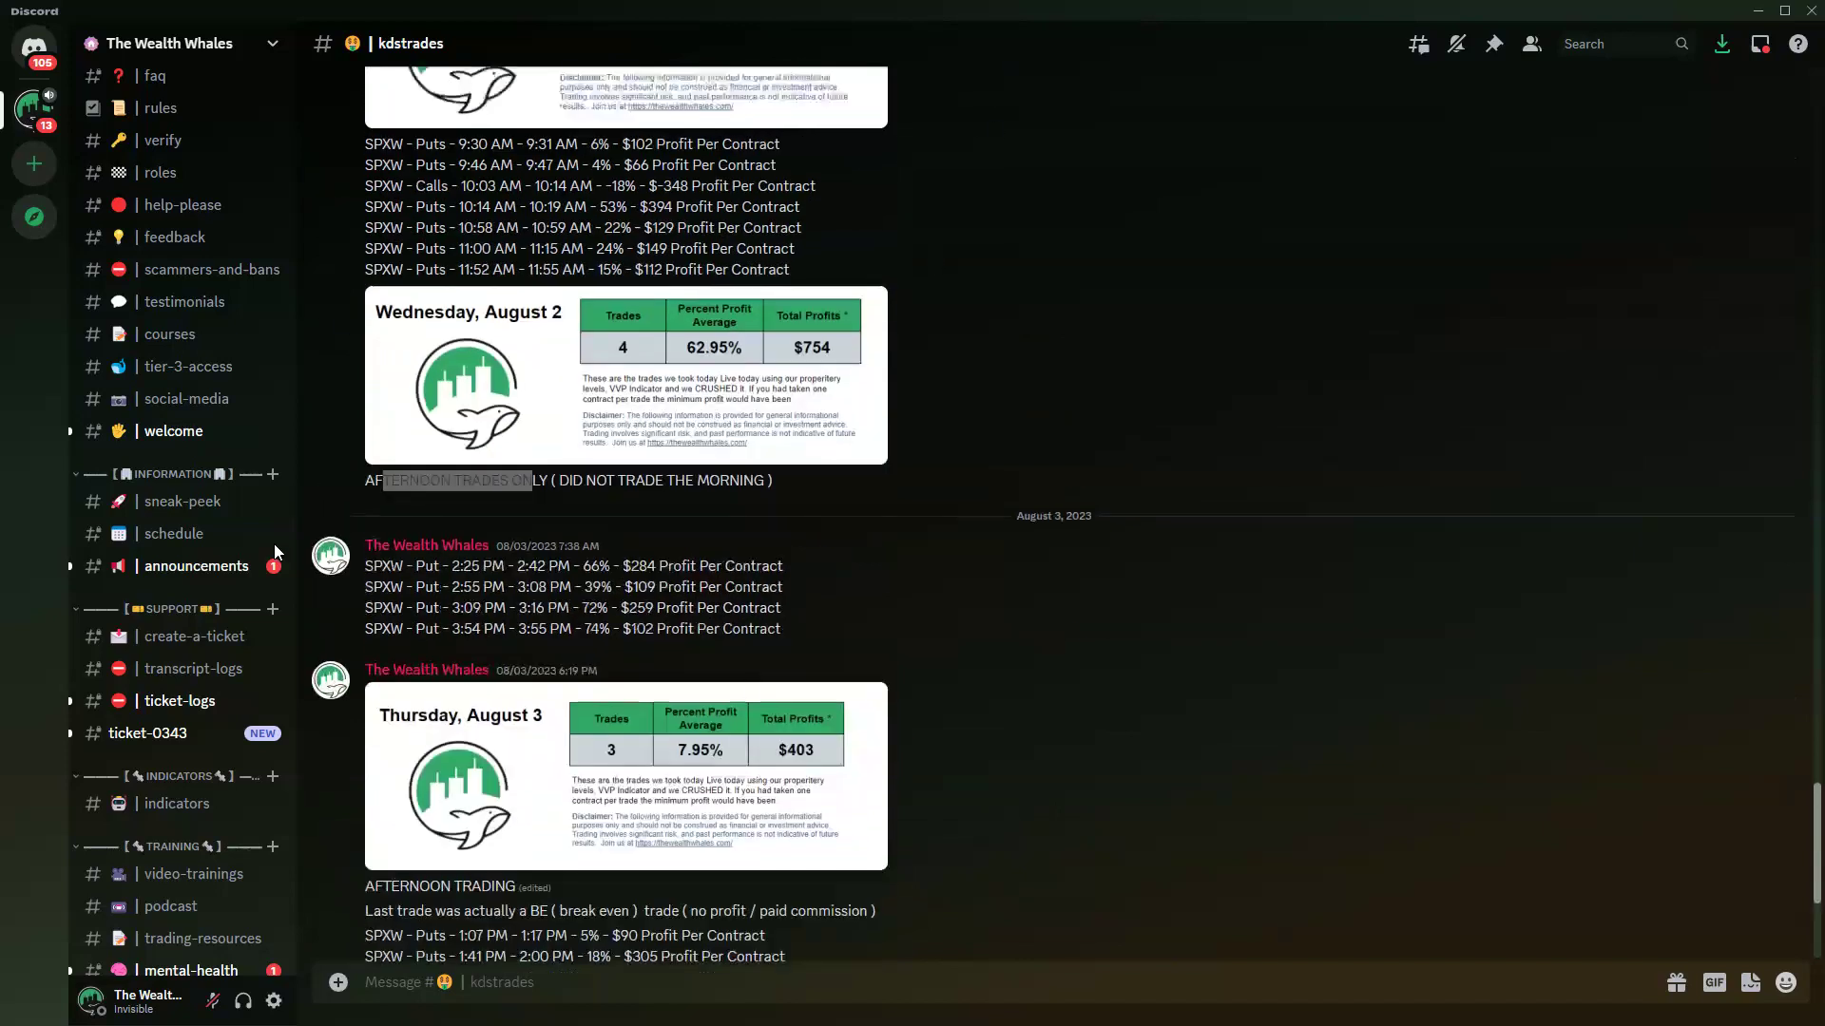
scroll(209, 636, "down", 1)
scroll(213, 639, "down", 5)
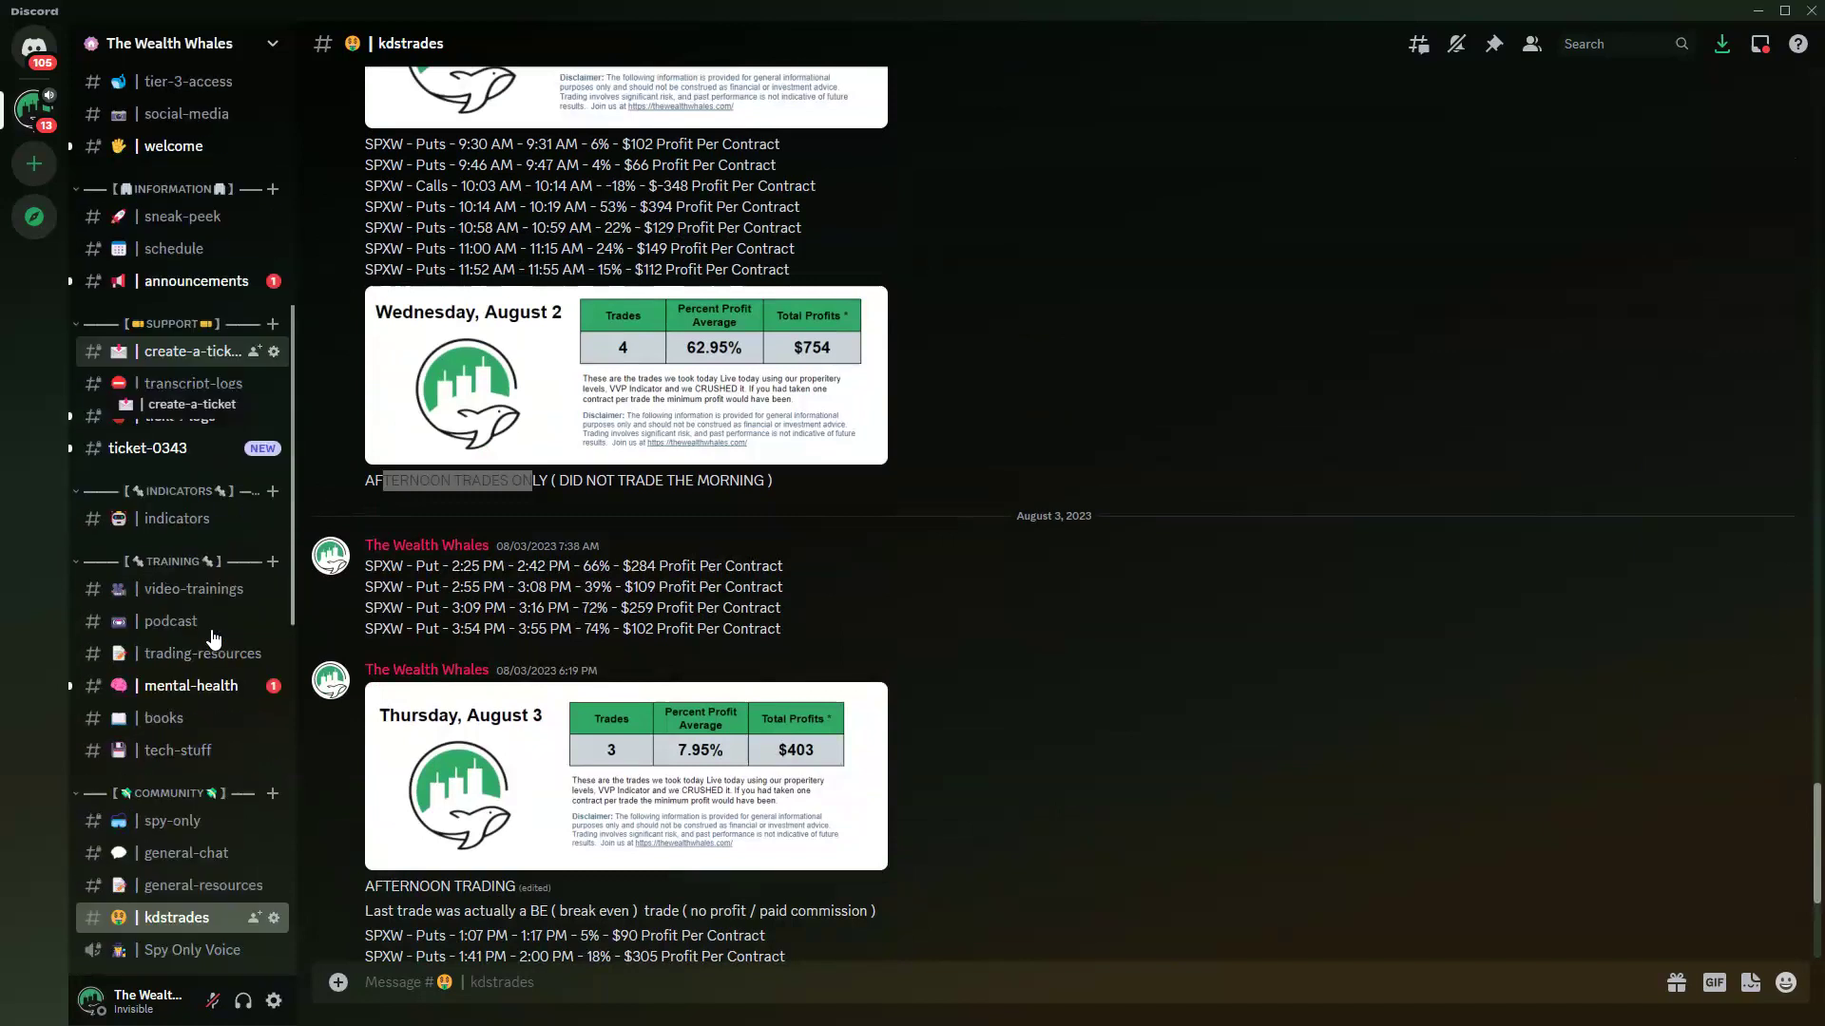
left_click(990, 12)
key("super+Down")
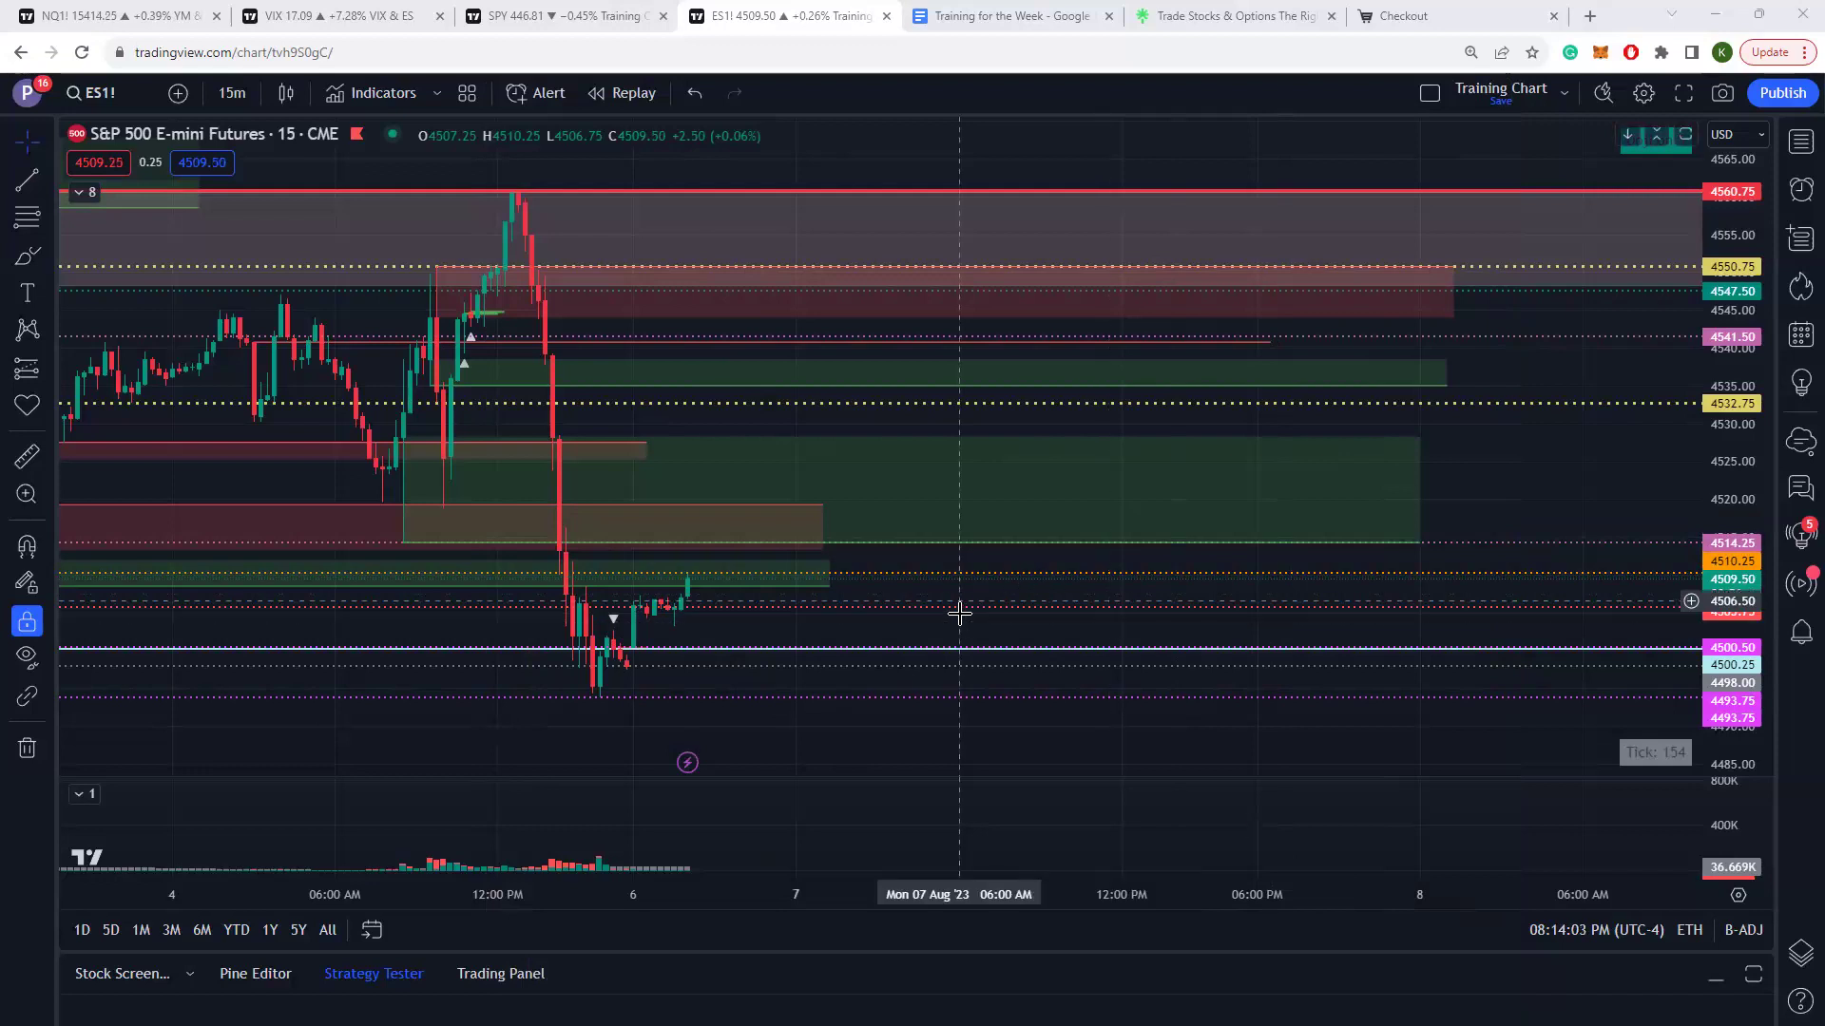
Pan and zoom out the ES1! 15m chart to show earlier days with levels 4493.75–4560.75
left_click_drag(999, 605, 1113, 545)
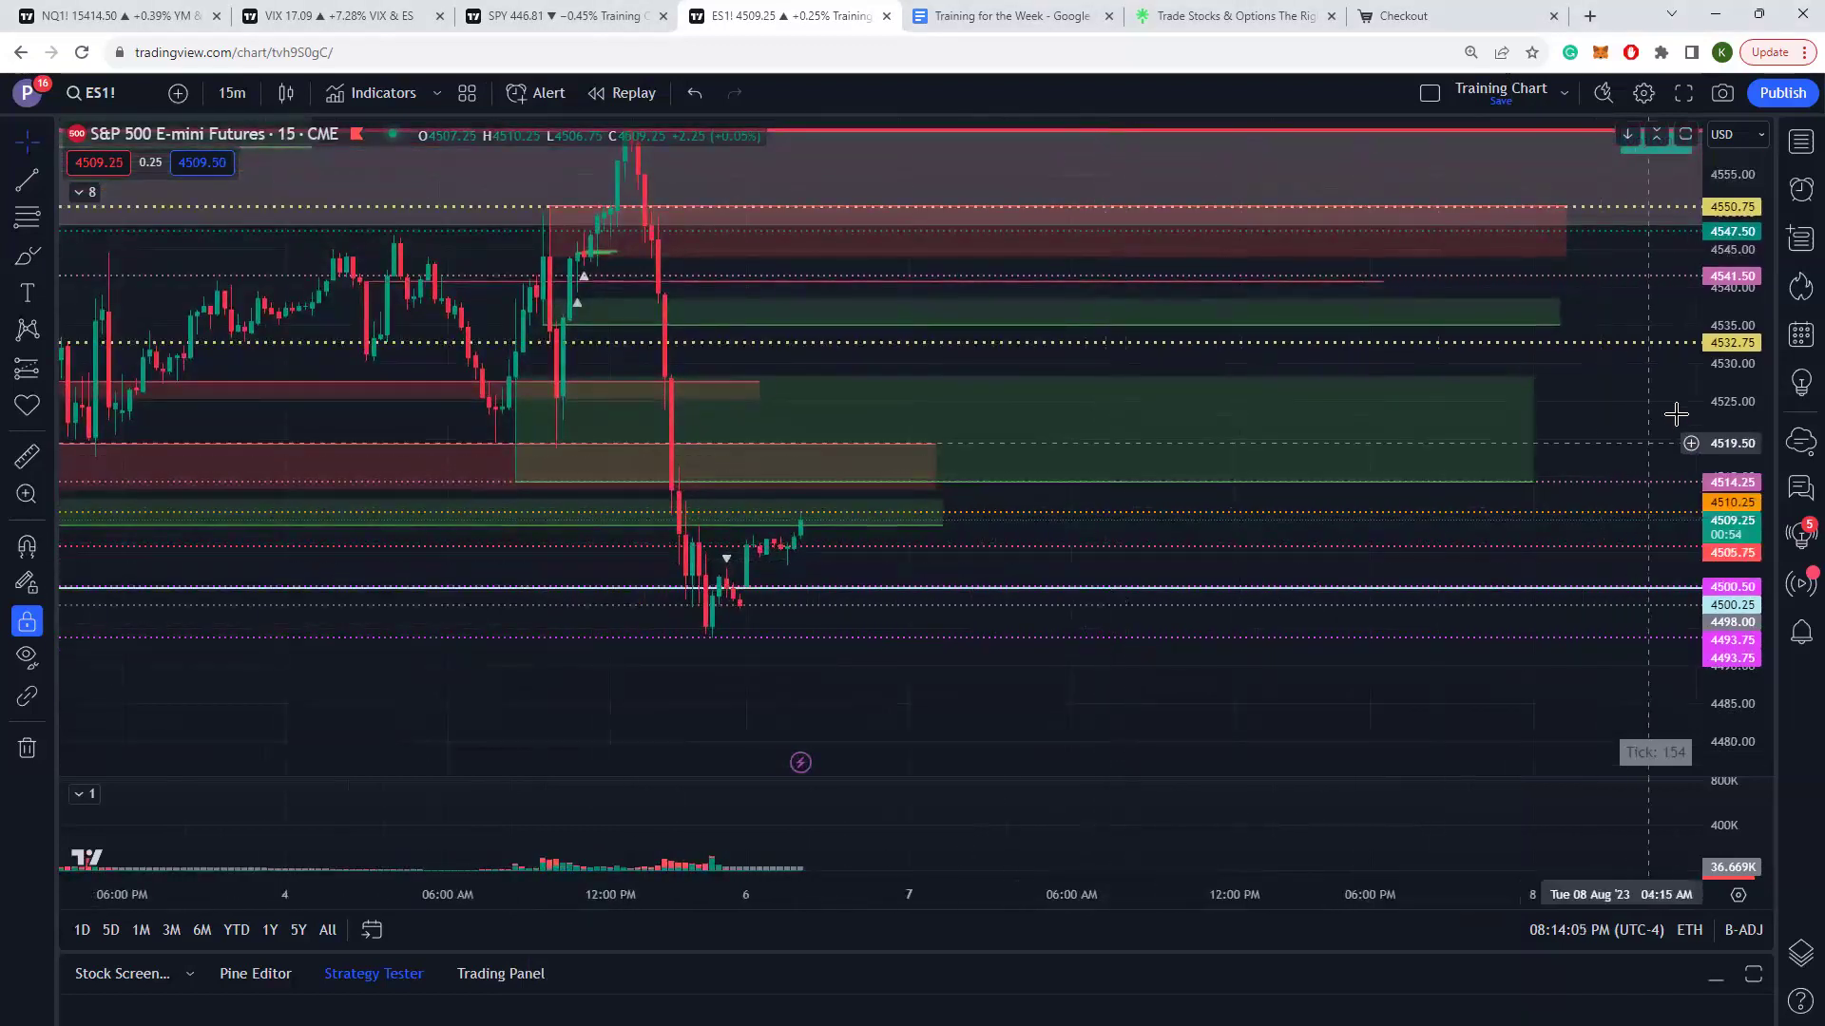
scroll(1002, 387, "down", 2)
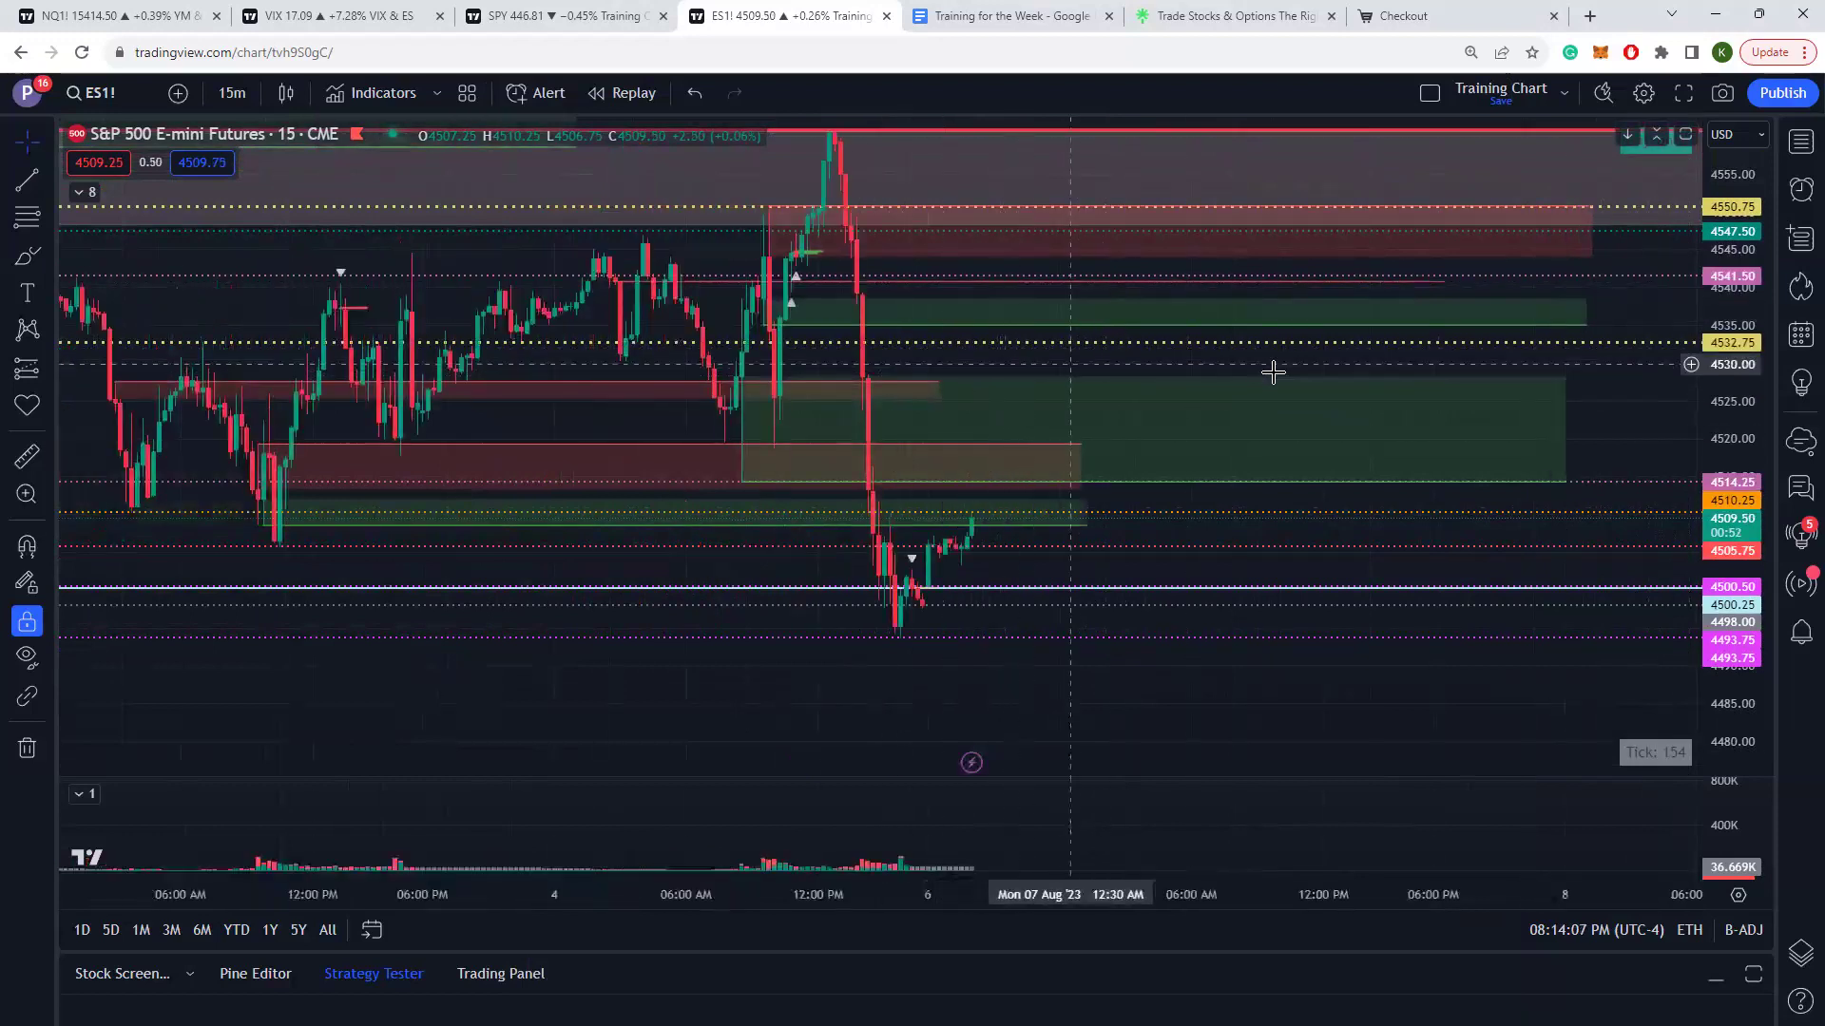
left_click_drag(1362, 354, 1378, 507)
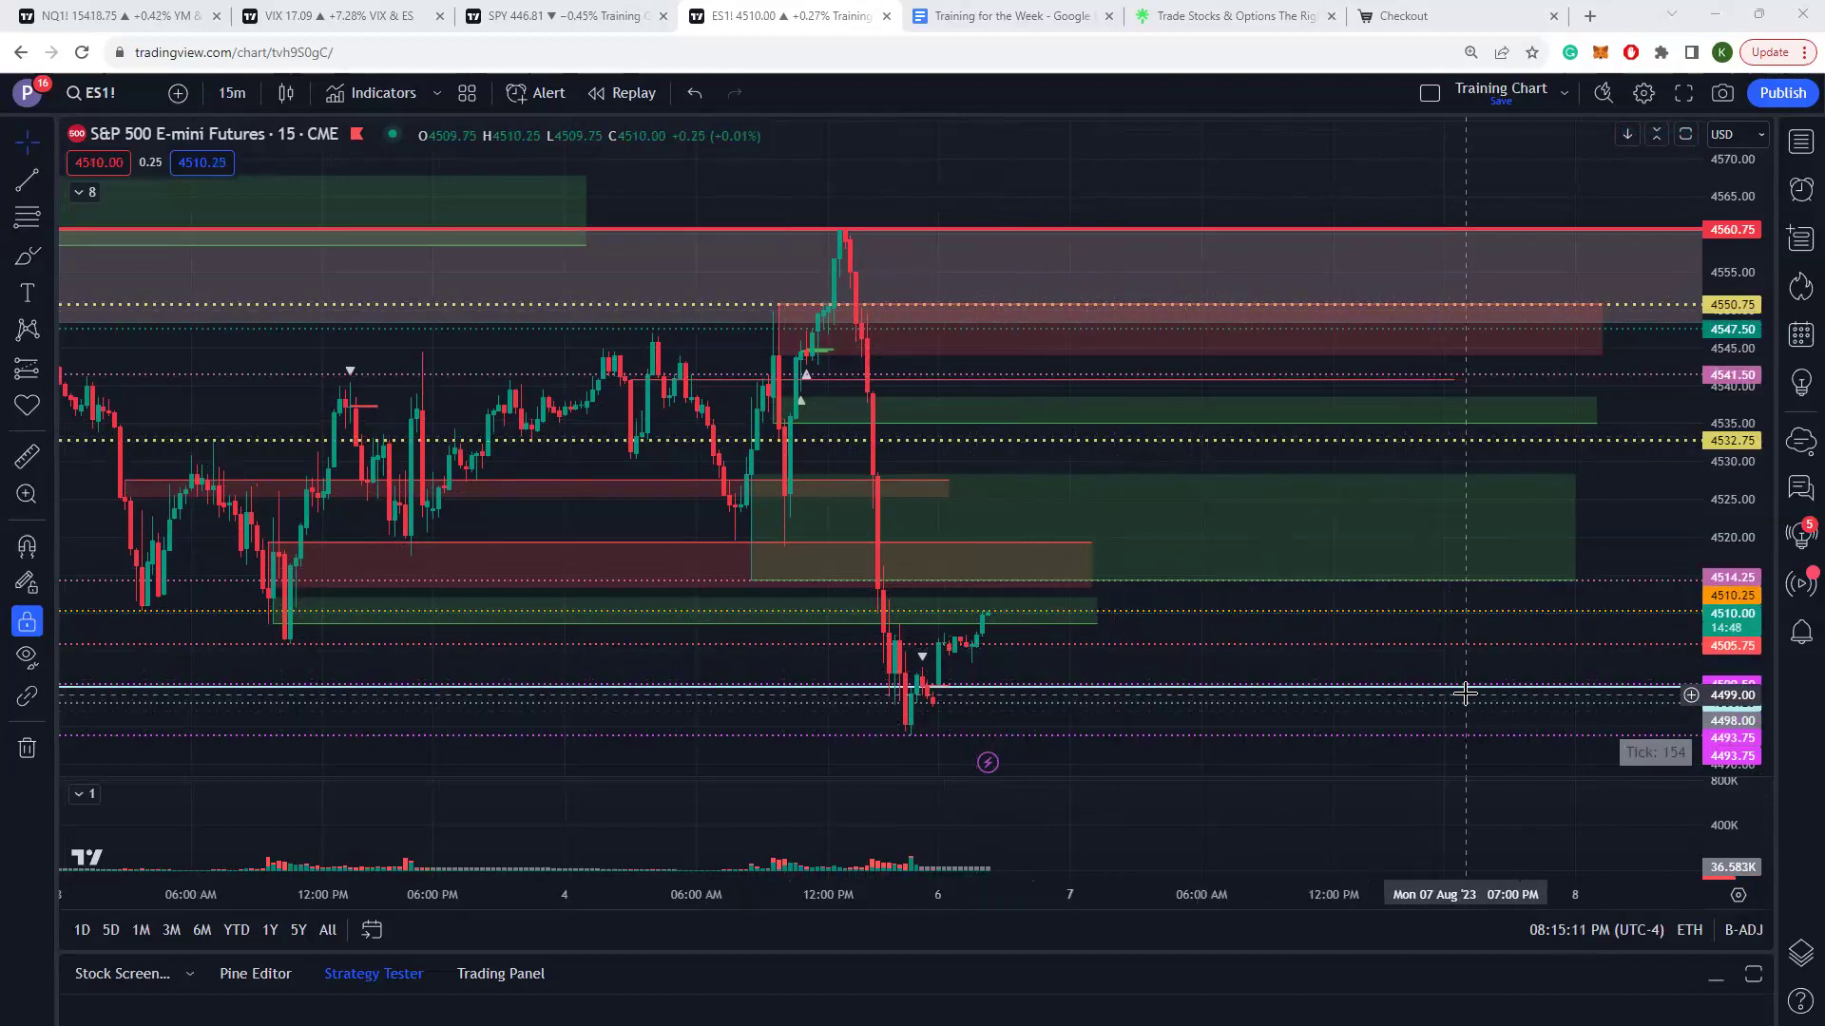
Check the ES1! levels down near 4430, then rescale to show August 1–4 with levels 4498–4579.50
left_click_drag(1655, 529, 1576, 305)
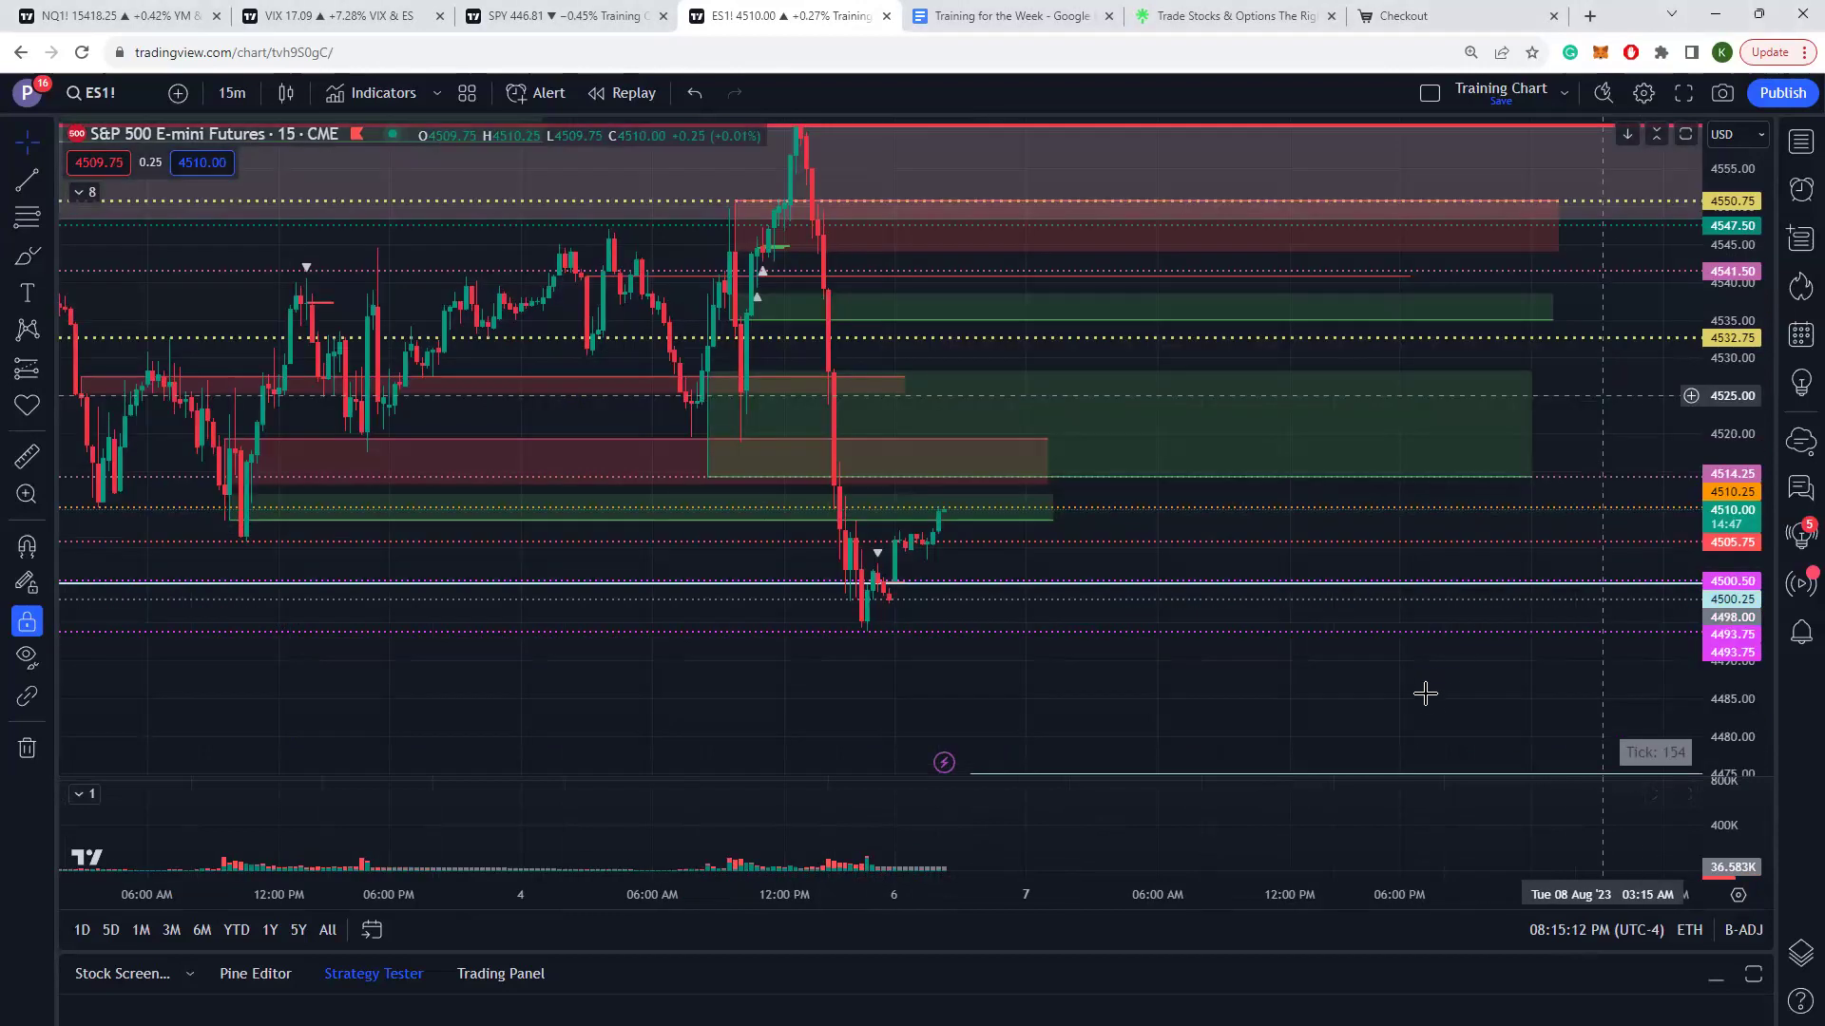
left_click_drag(1434, 651, 1311, 305)
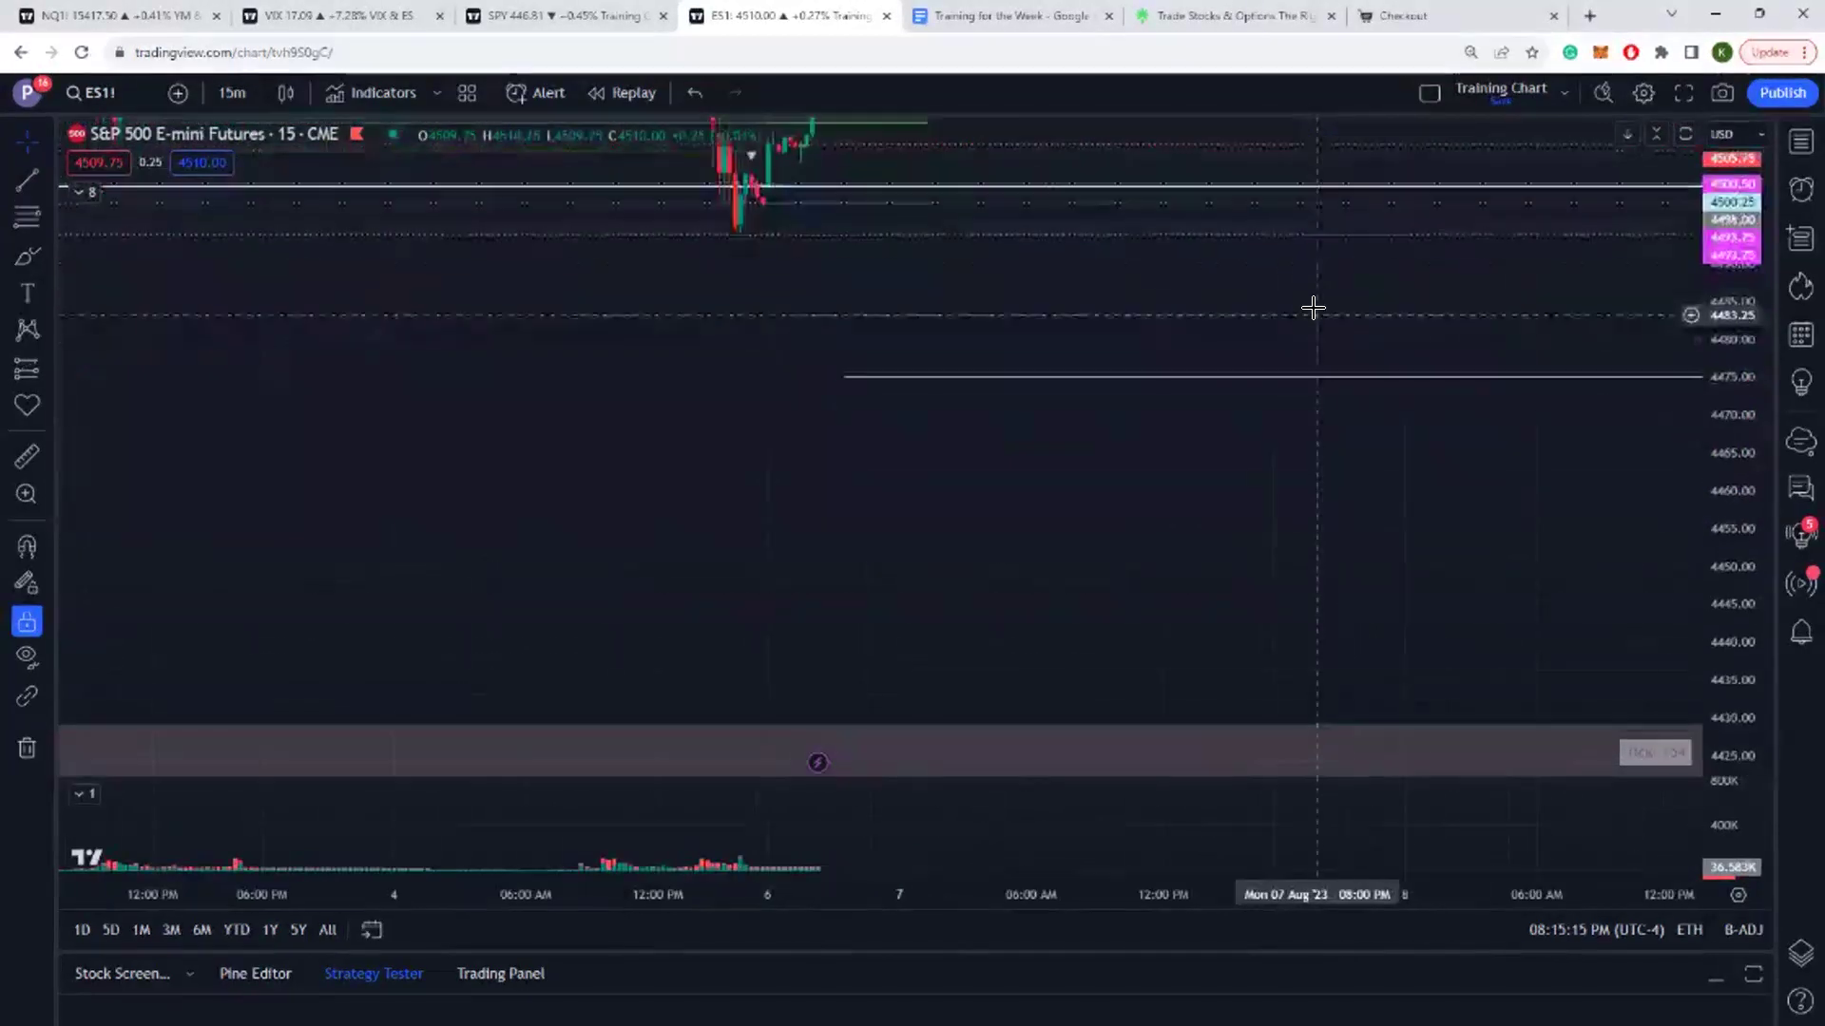
left_click_drag(1771, 581, 1445, 676)
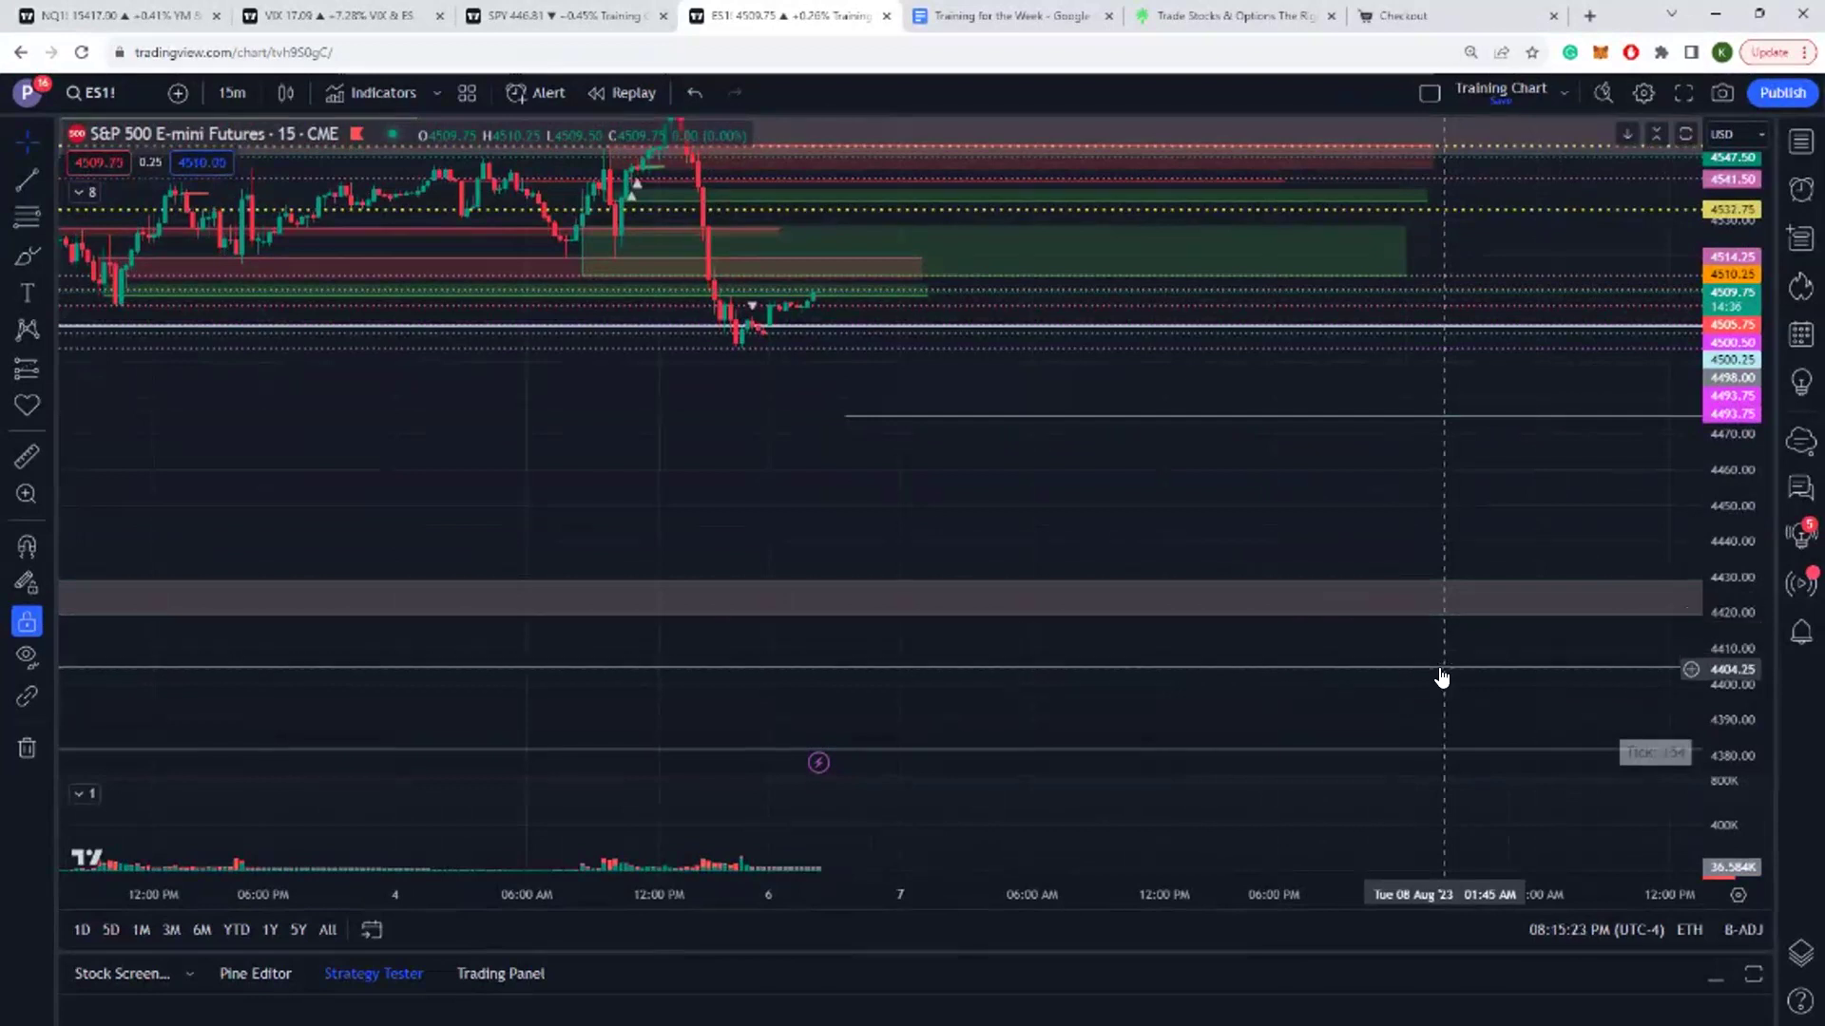
left_click_drag(1393, 460, 1438, 578)
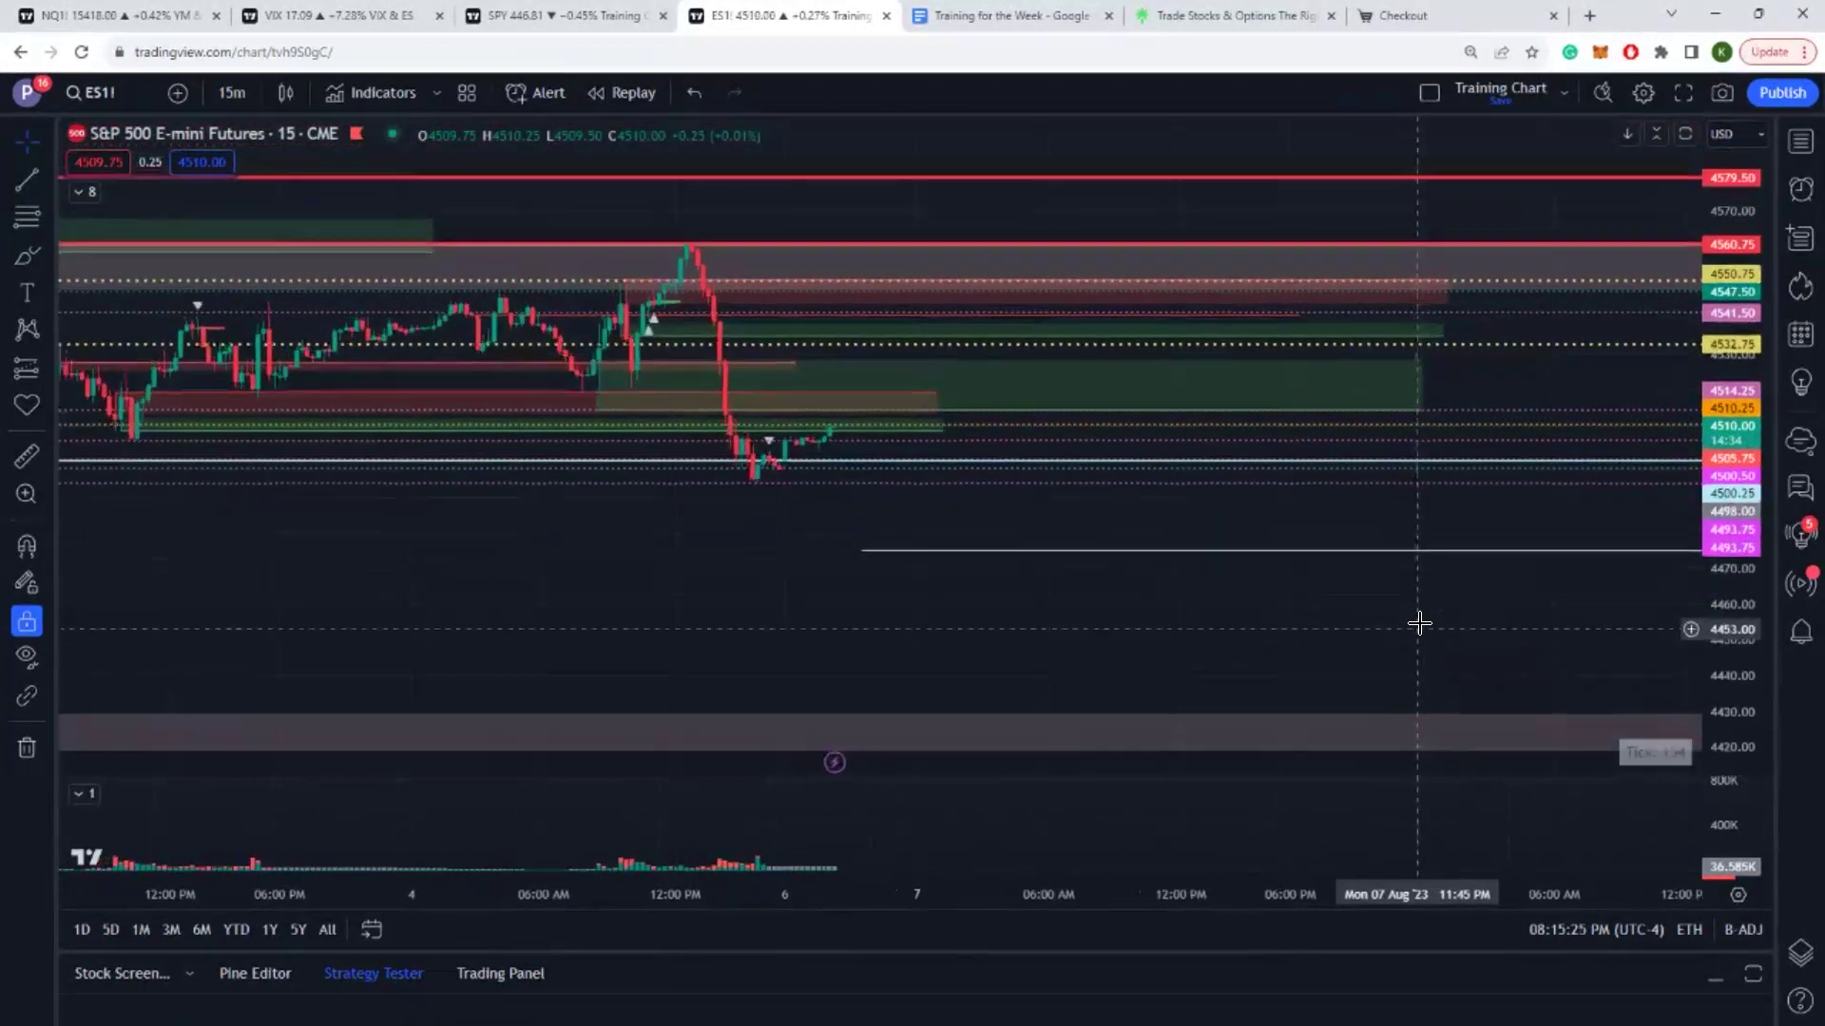
left_click_drag(1701, 425, 782, 631)
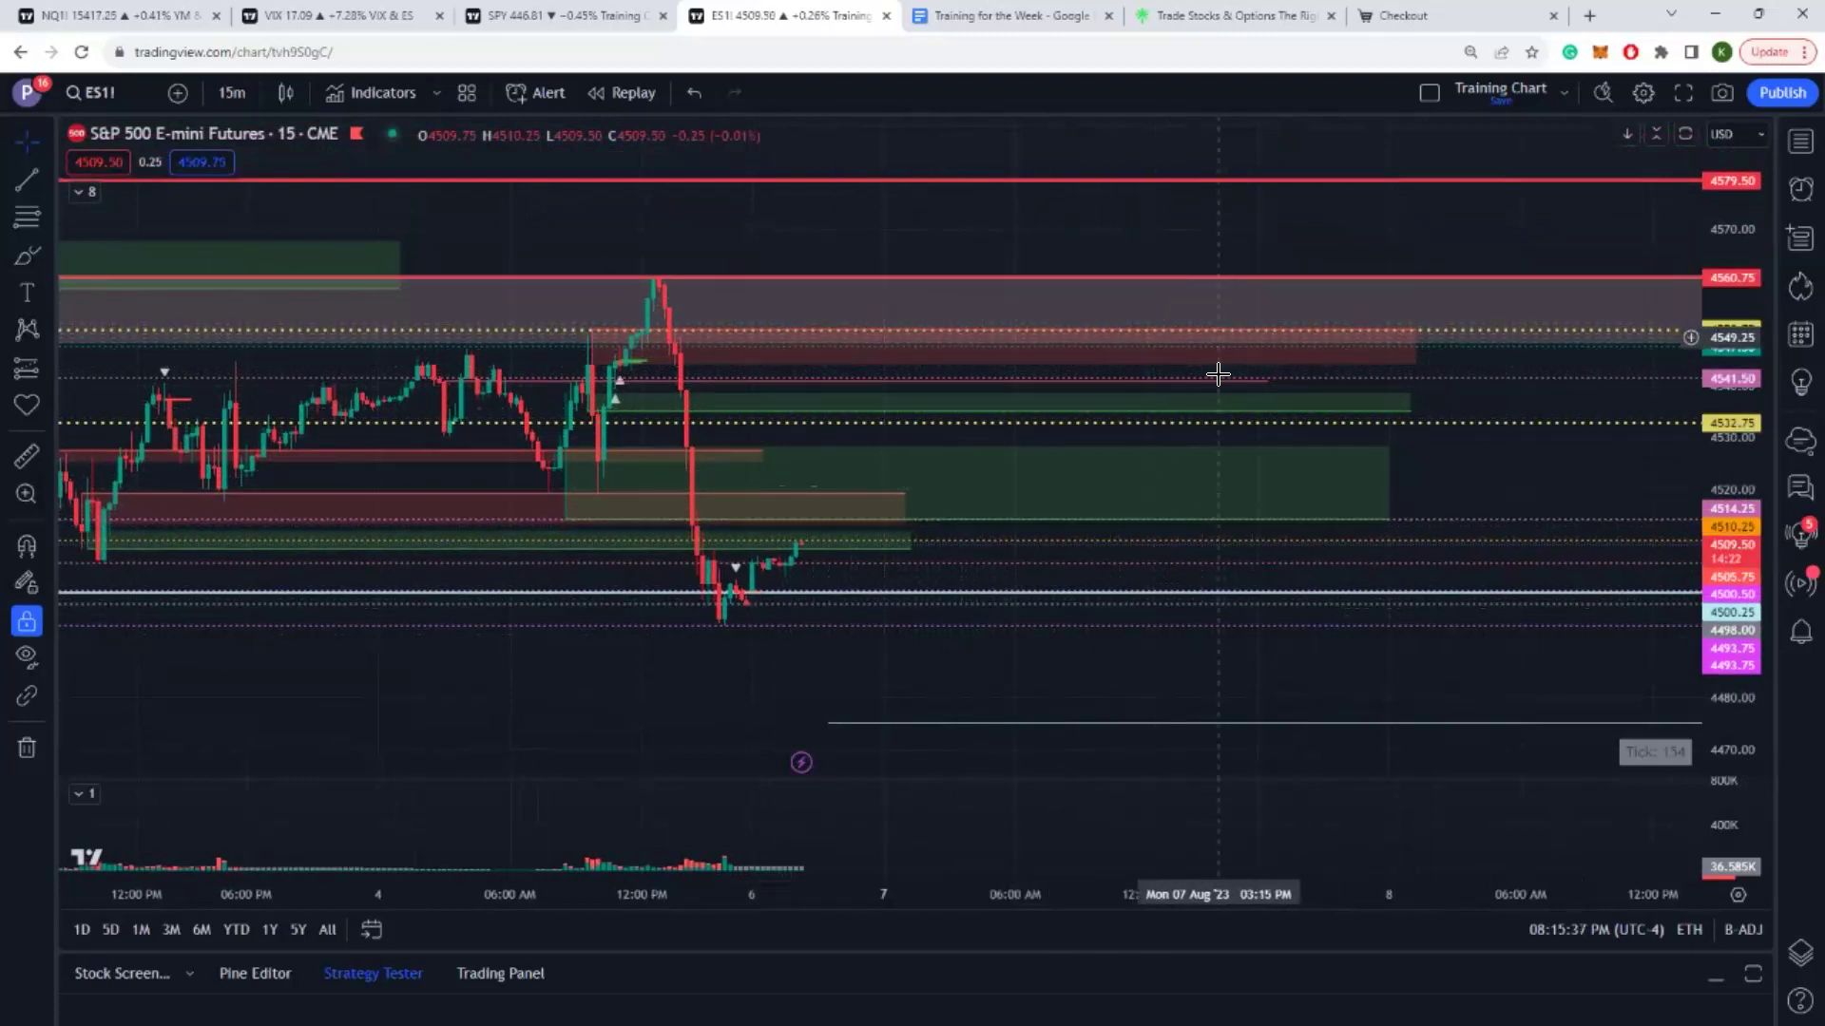
scroll(1254, 358, "down", 5)
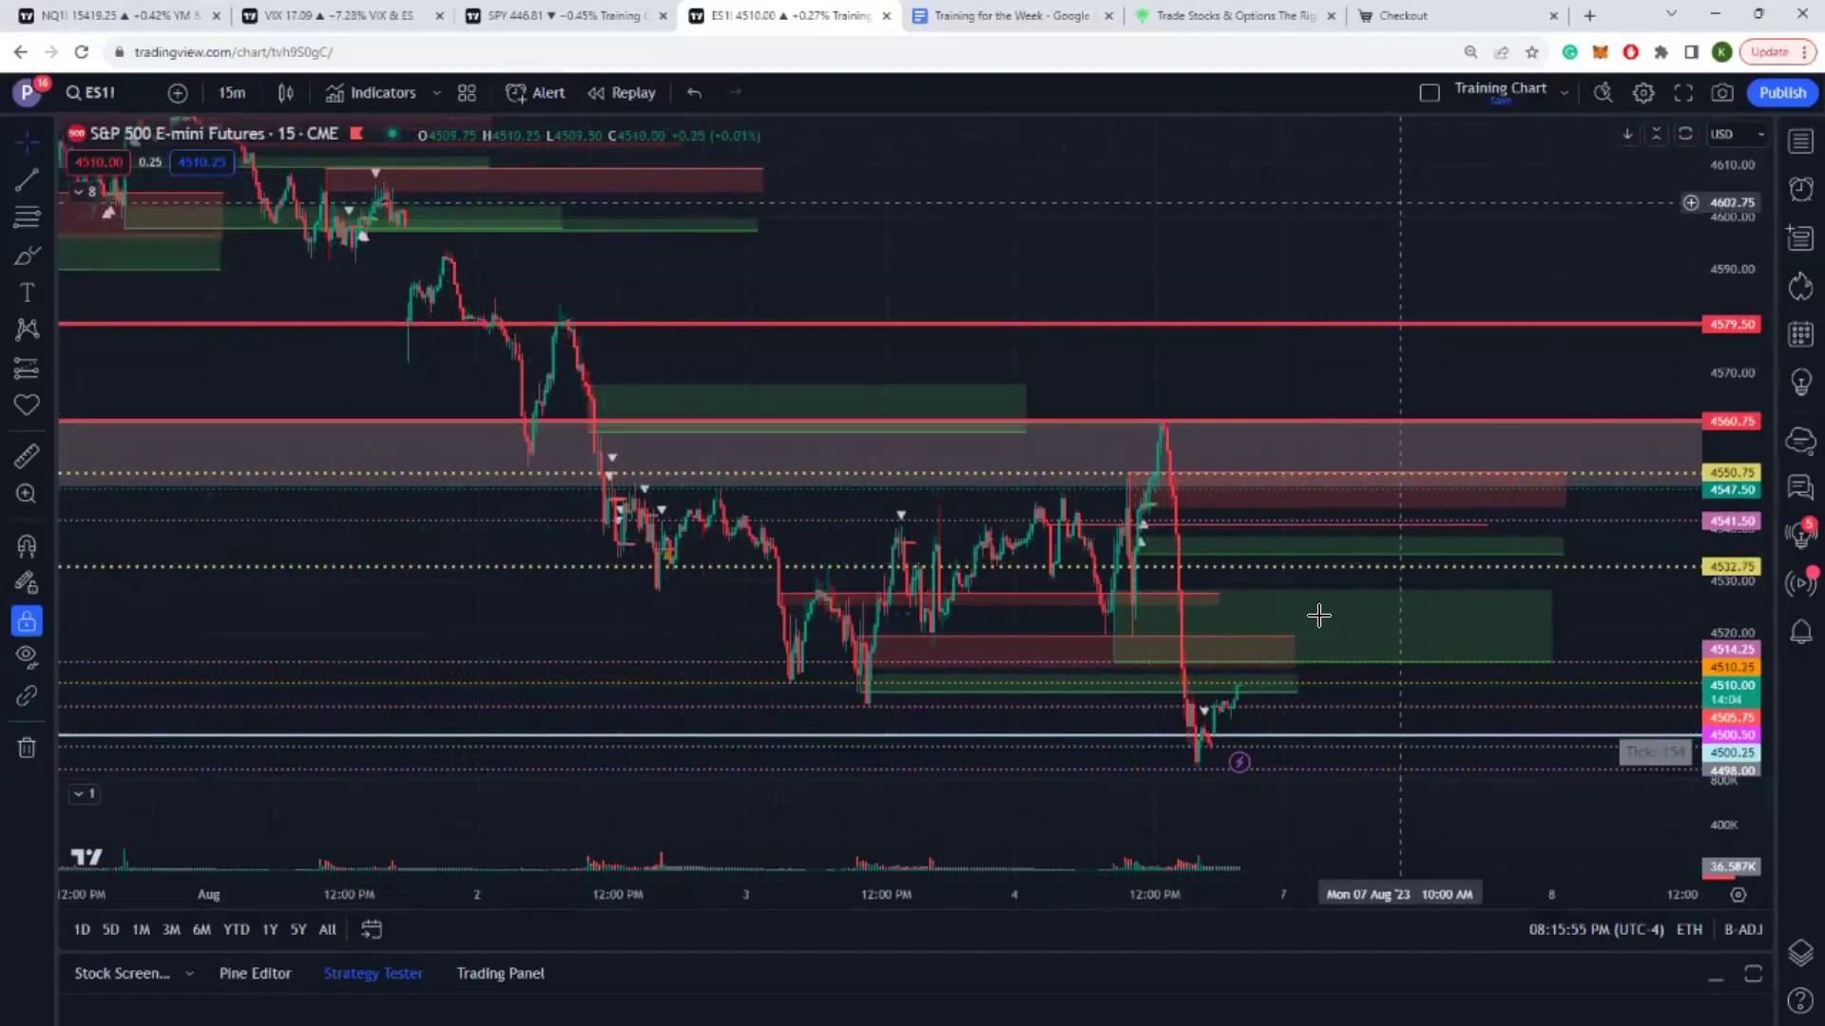
Zoom the ES1! time axis in on the most recent sessions and their key level lines
scroll(1212, 756, "up", 1)
scroll(1211, 751, "up", 1)
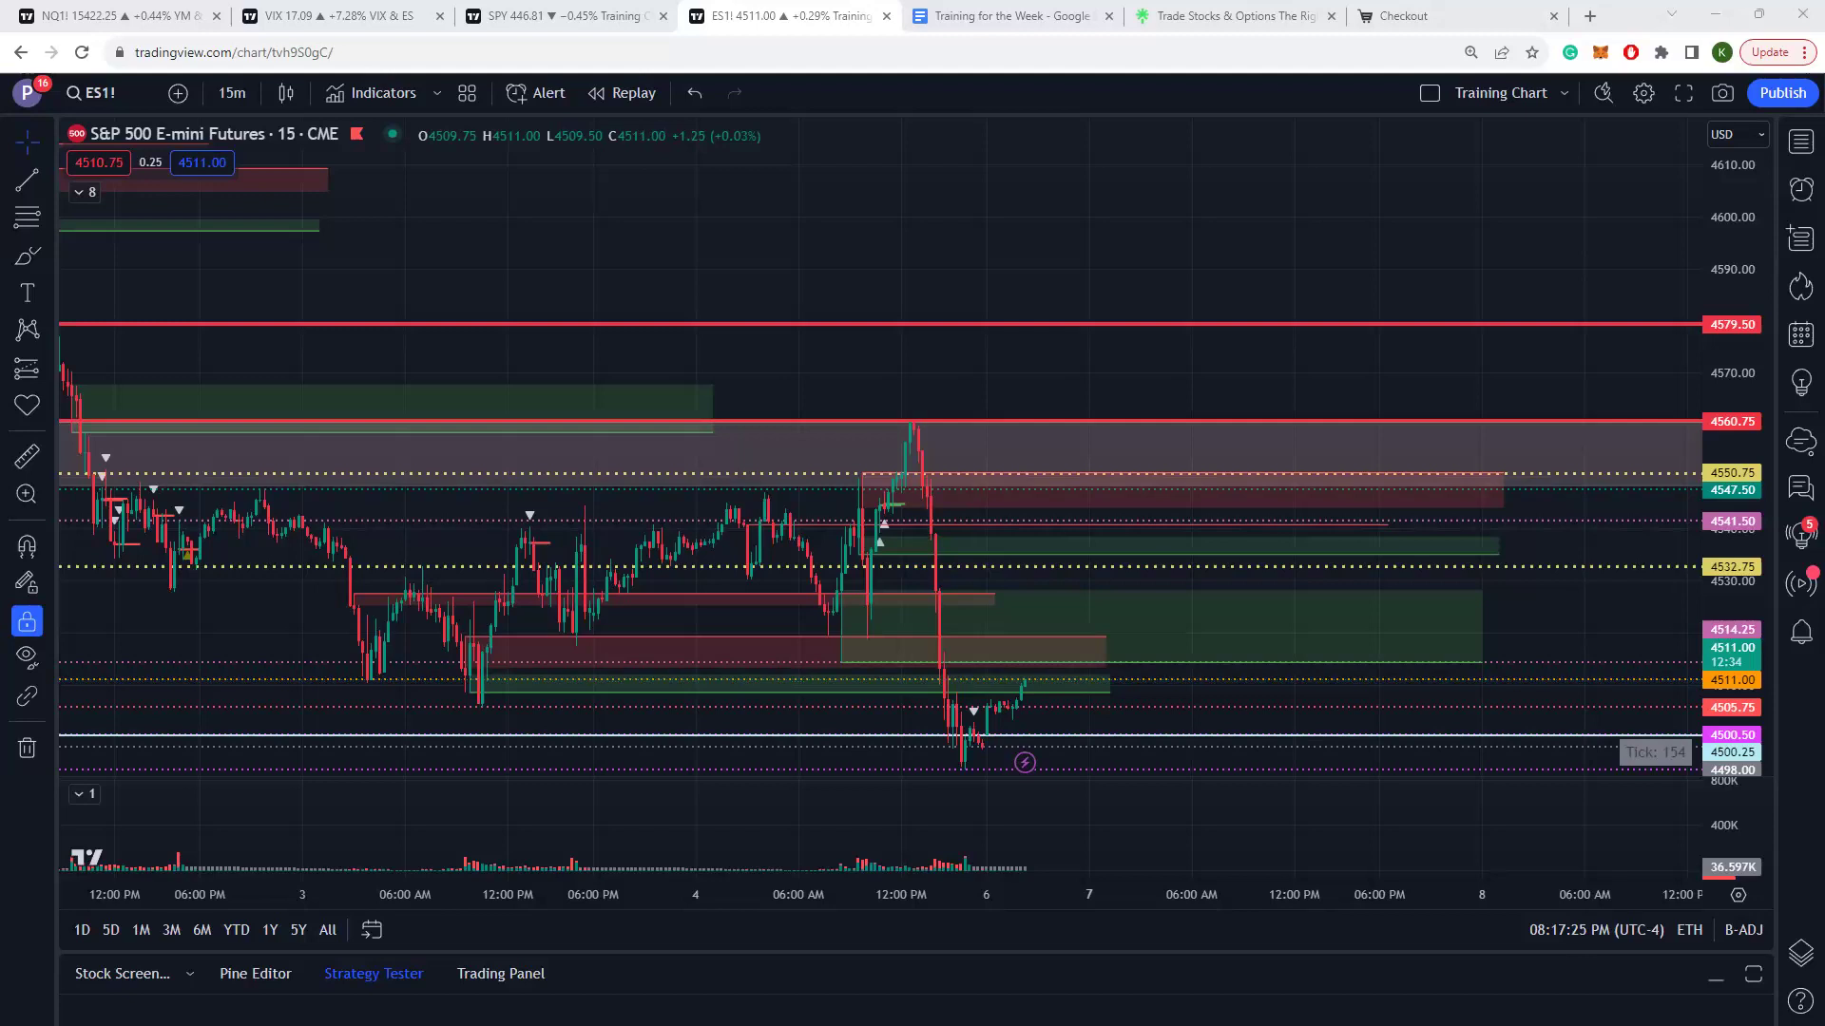
scroll(1505, 620, "up", 2)
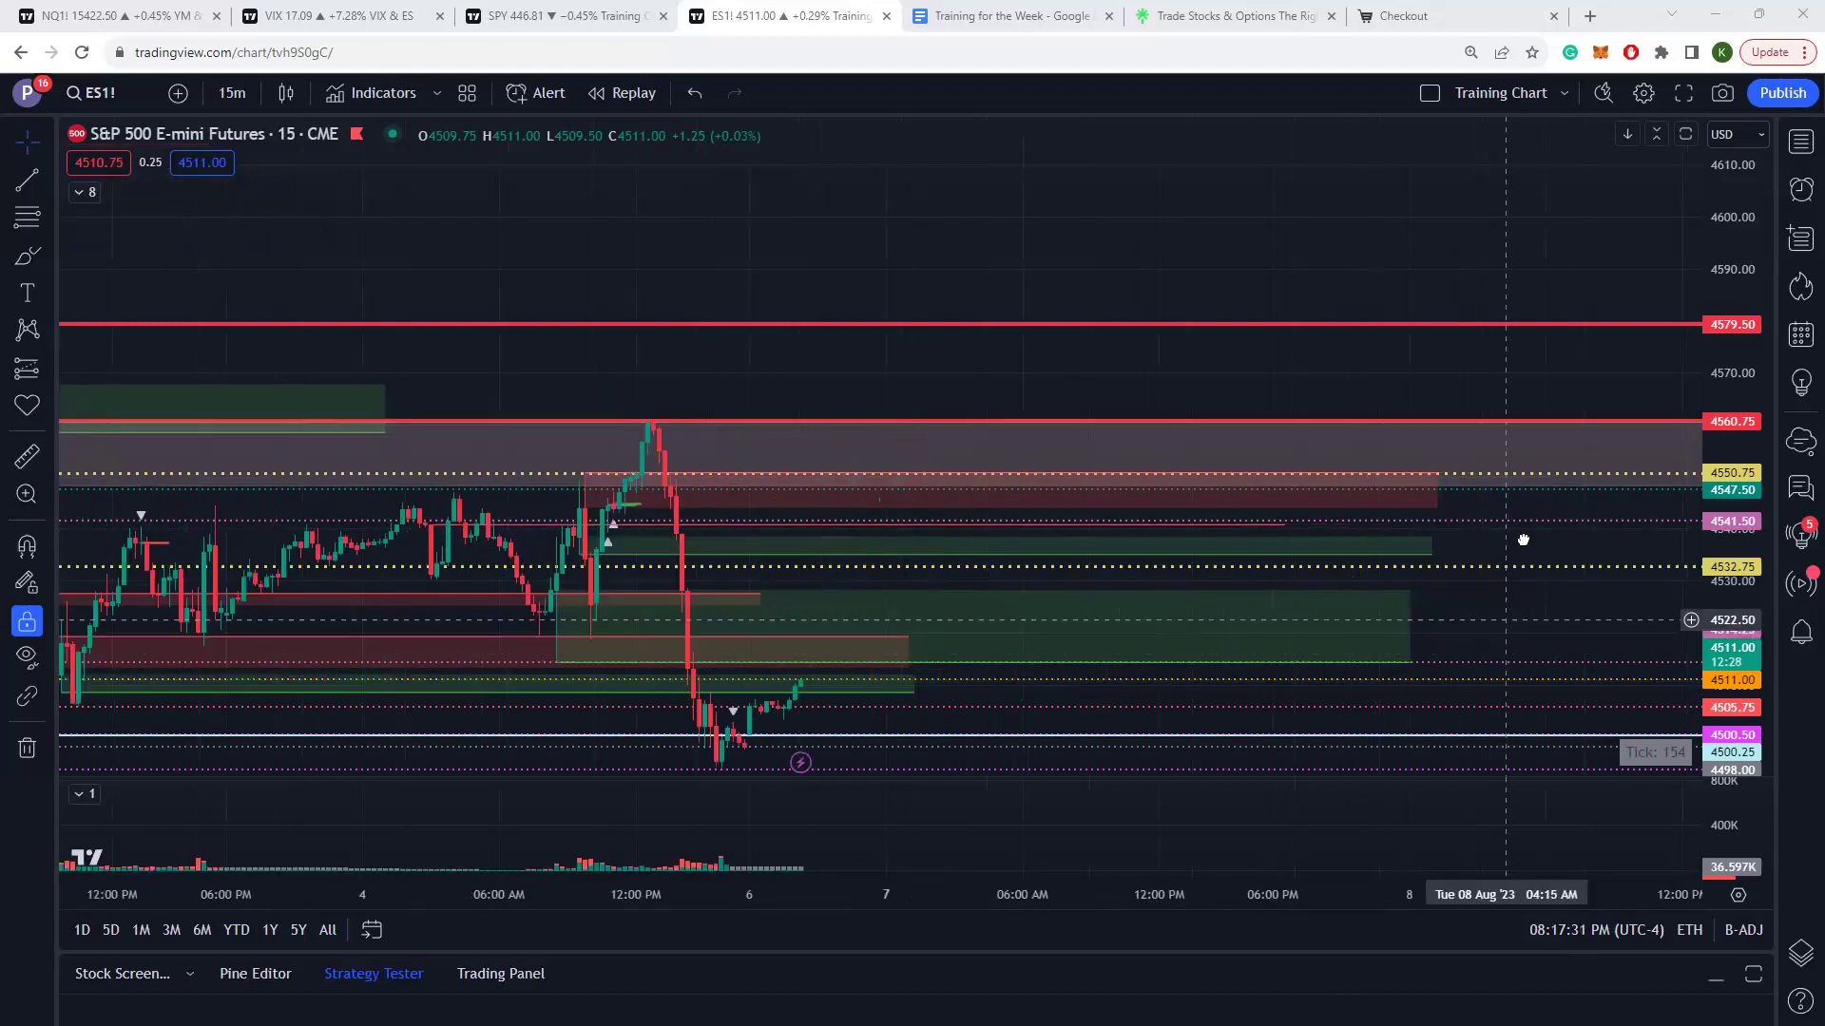
Stretch the ES1! price scale so the recent candles fill the chart between the key levels
left_click_drag(1525, 532, 1586, 536)
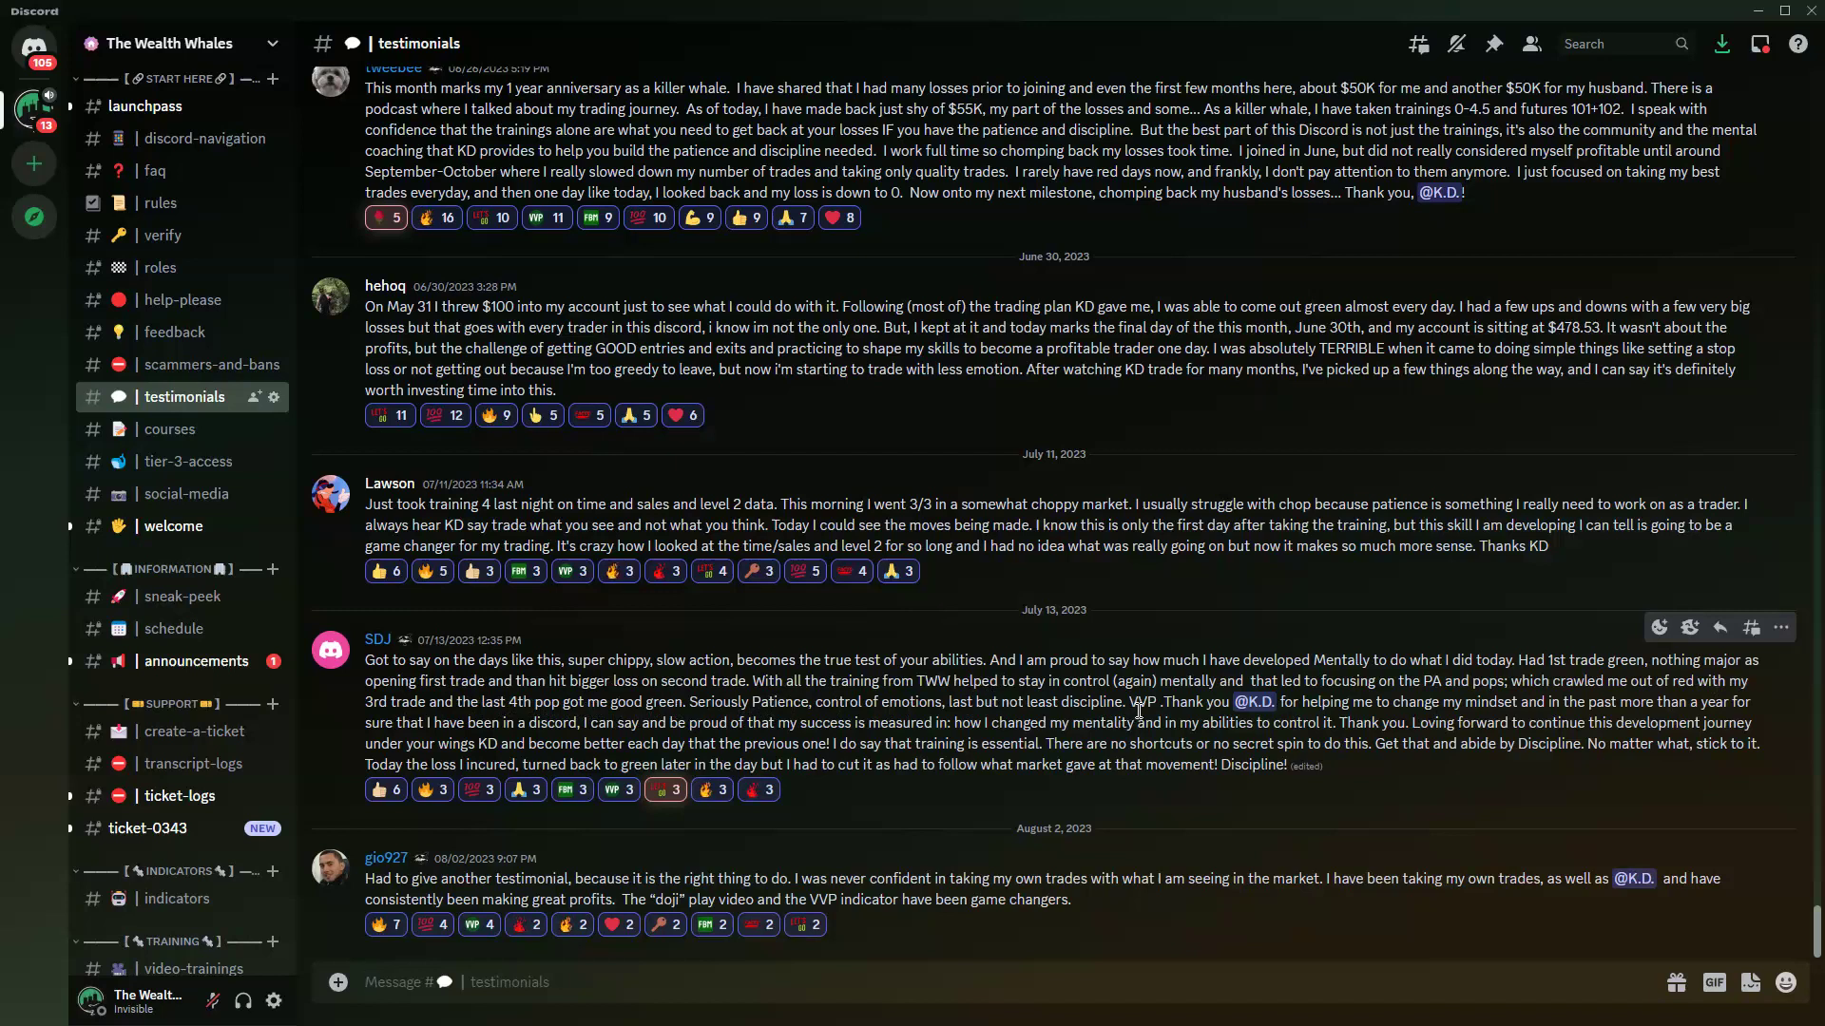
left_click_drag(1130, 703, 1157, 703)
left_click_drag(429, 724, 994, 722)
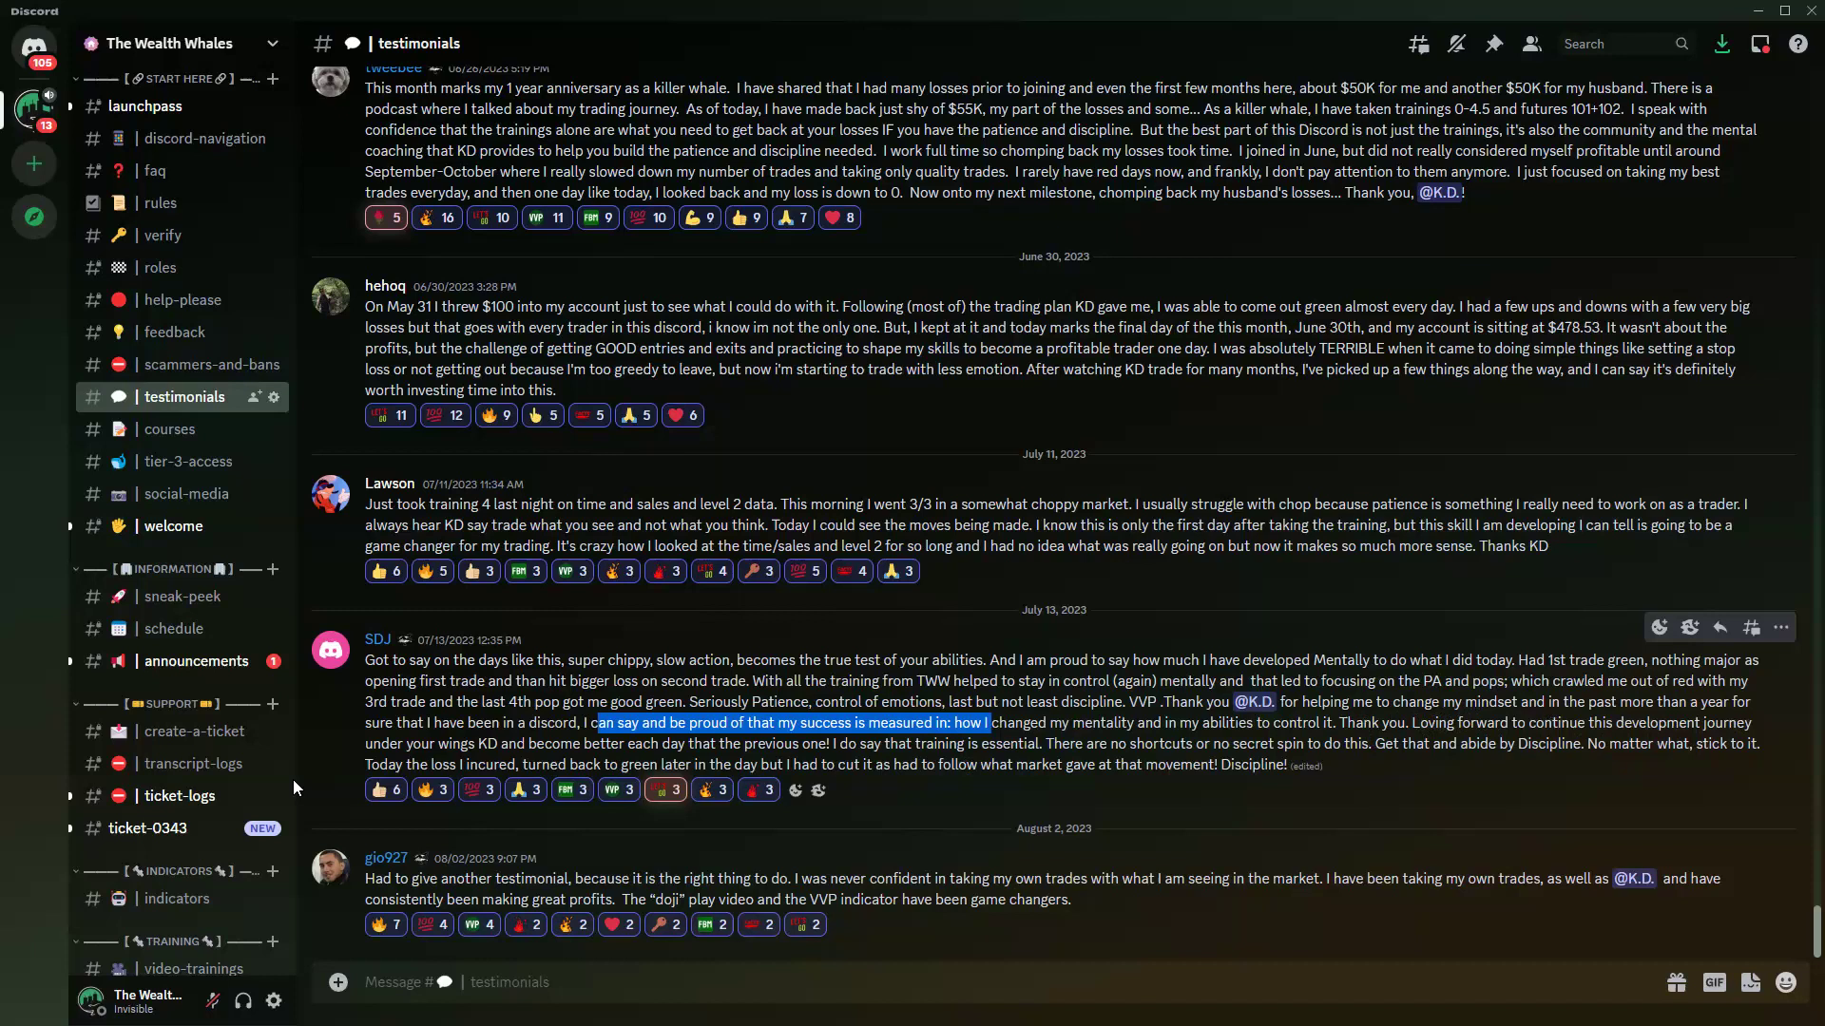
left_click_drag(461, 743, 584, 743)
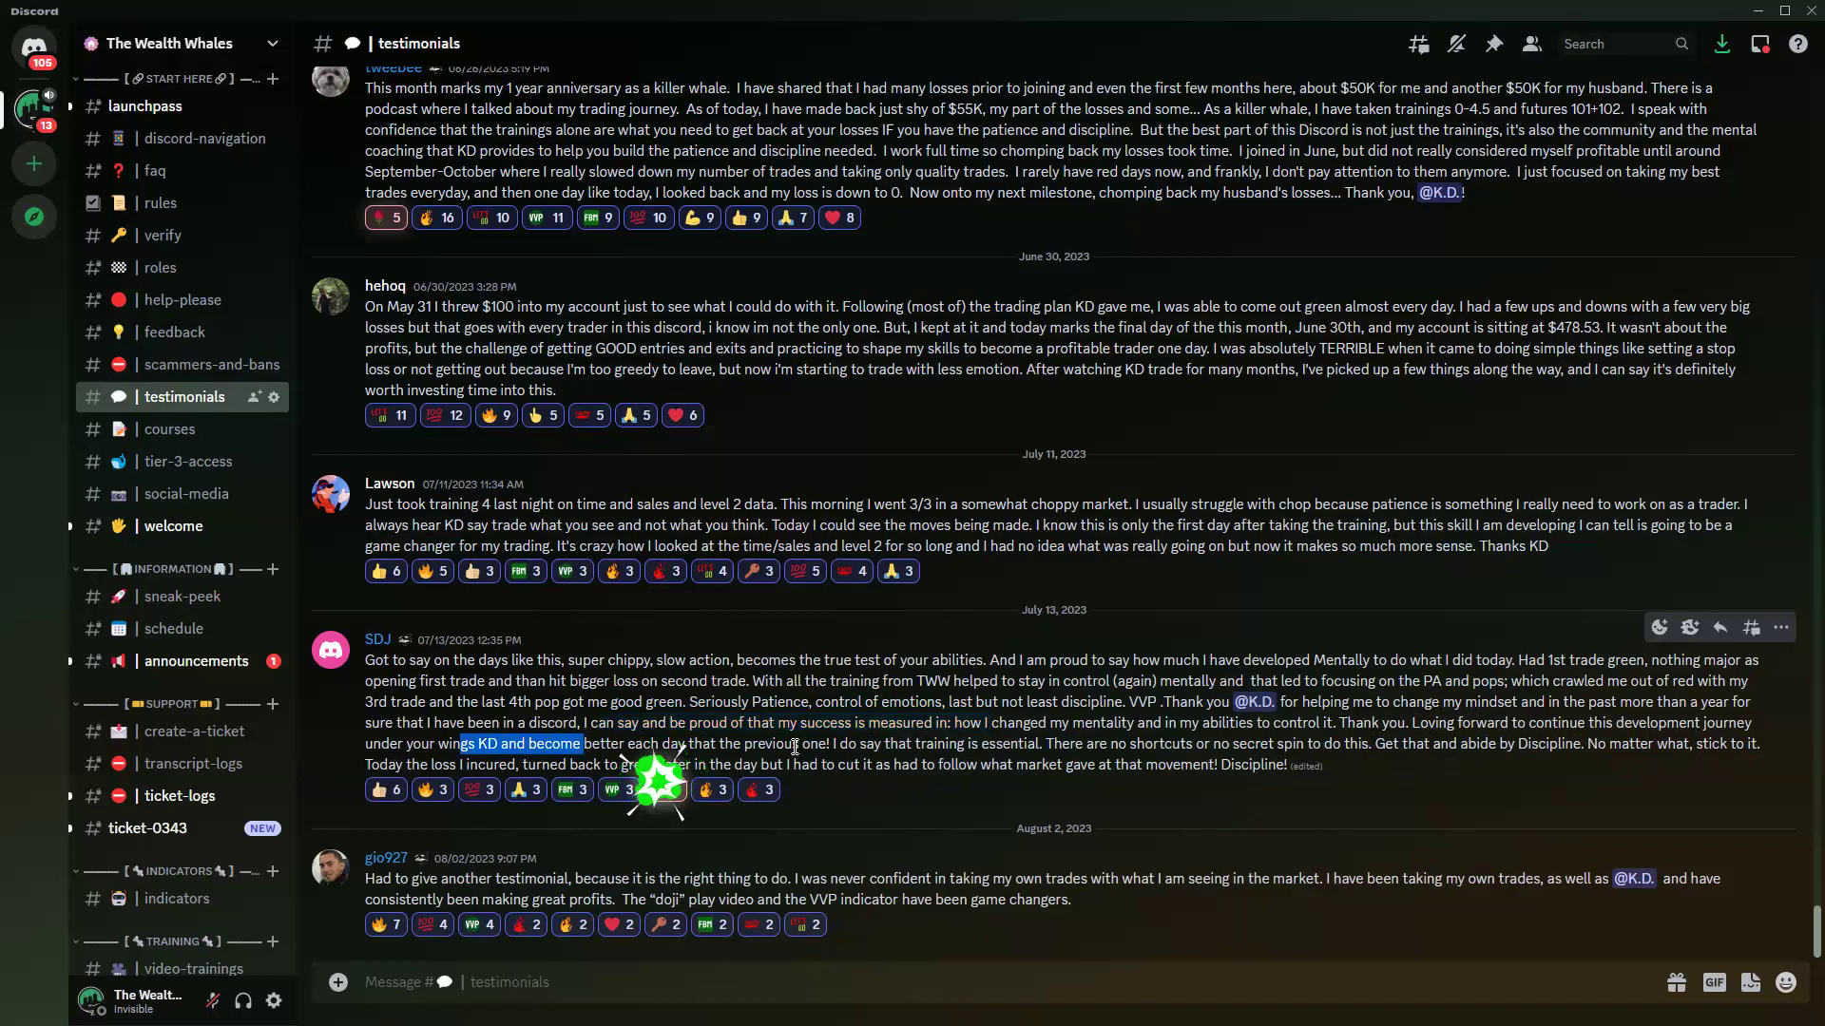
left_click_drag(830, 743, 1046, 745)
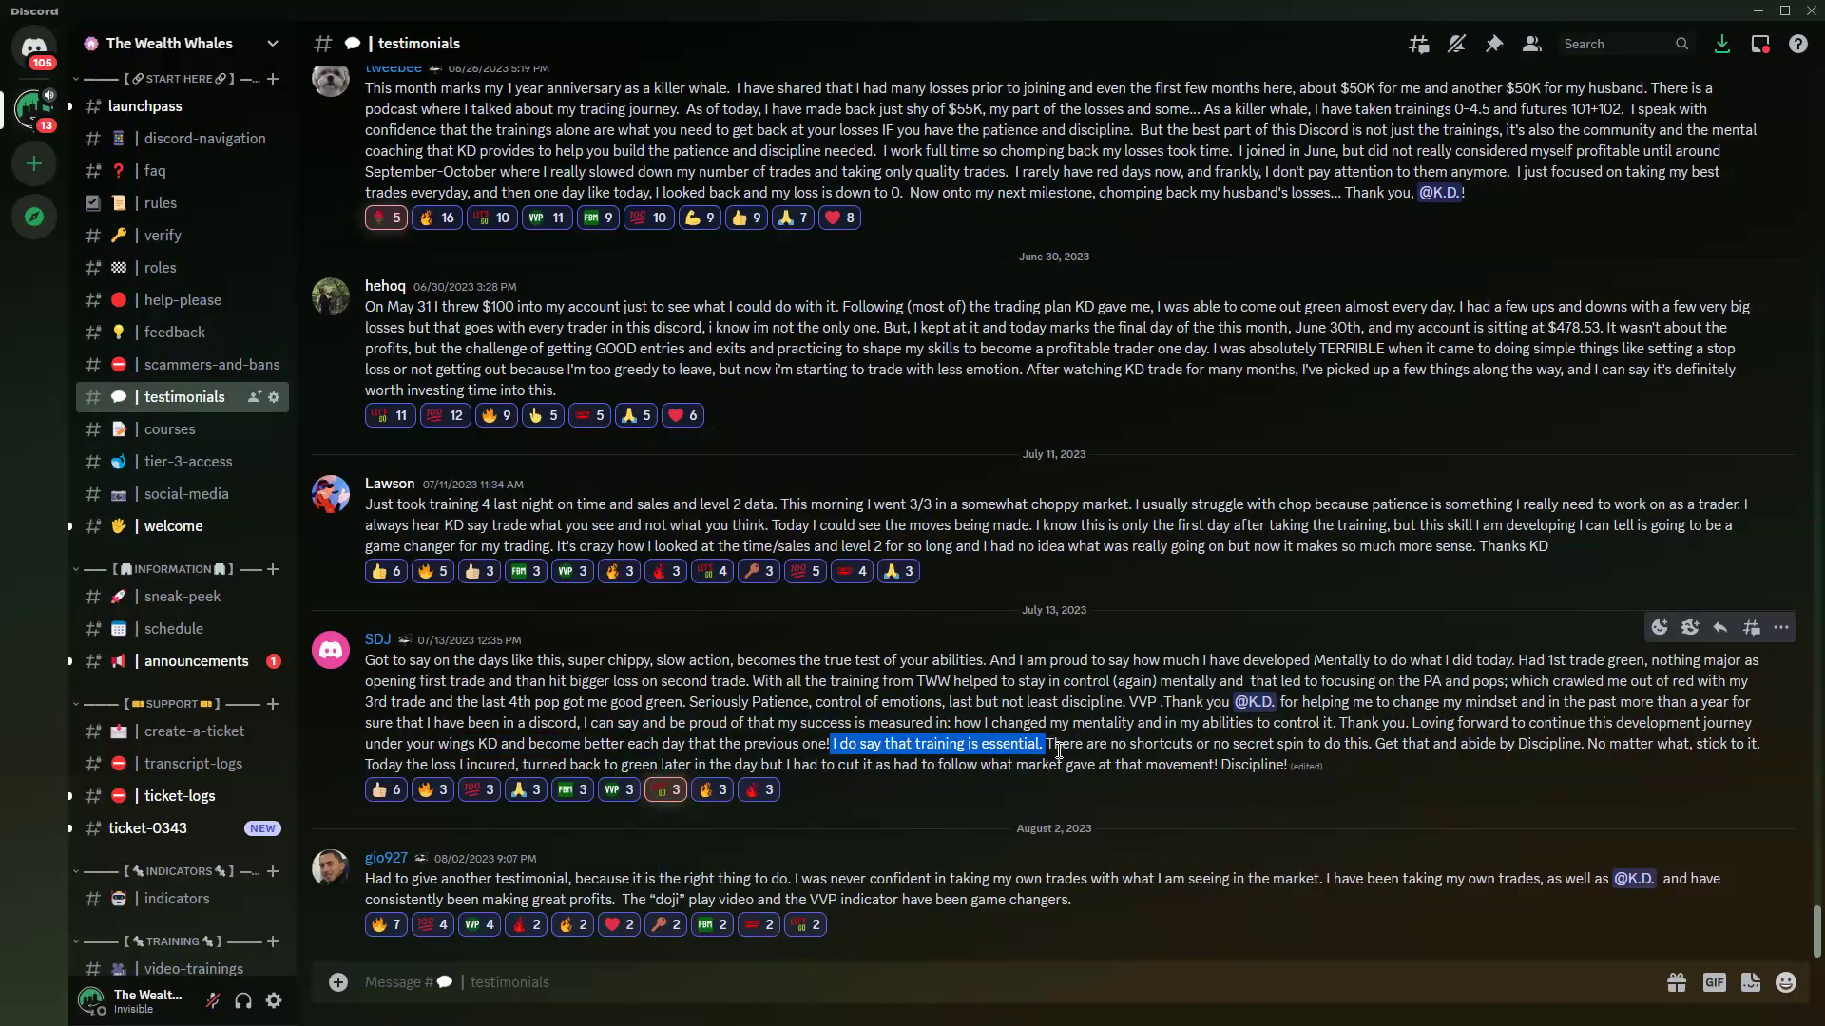
left_click_drag(1055, 746, 1789, 749)
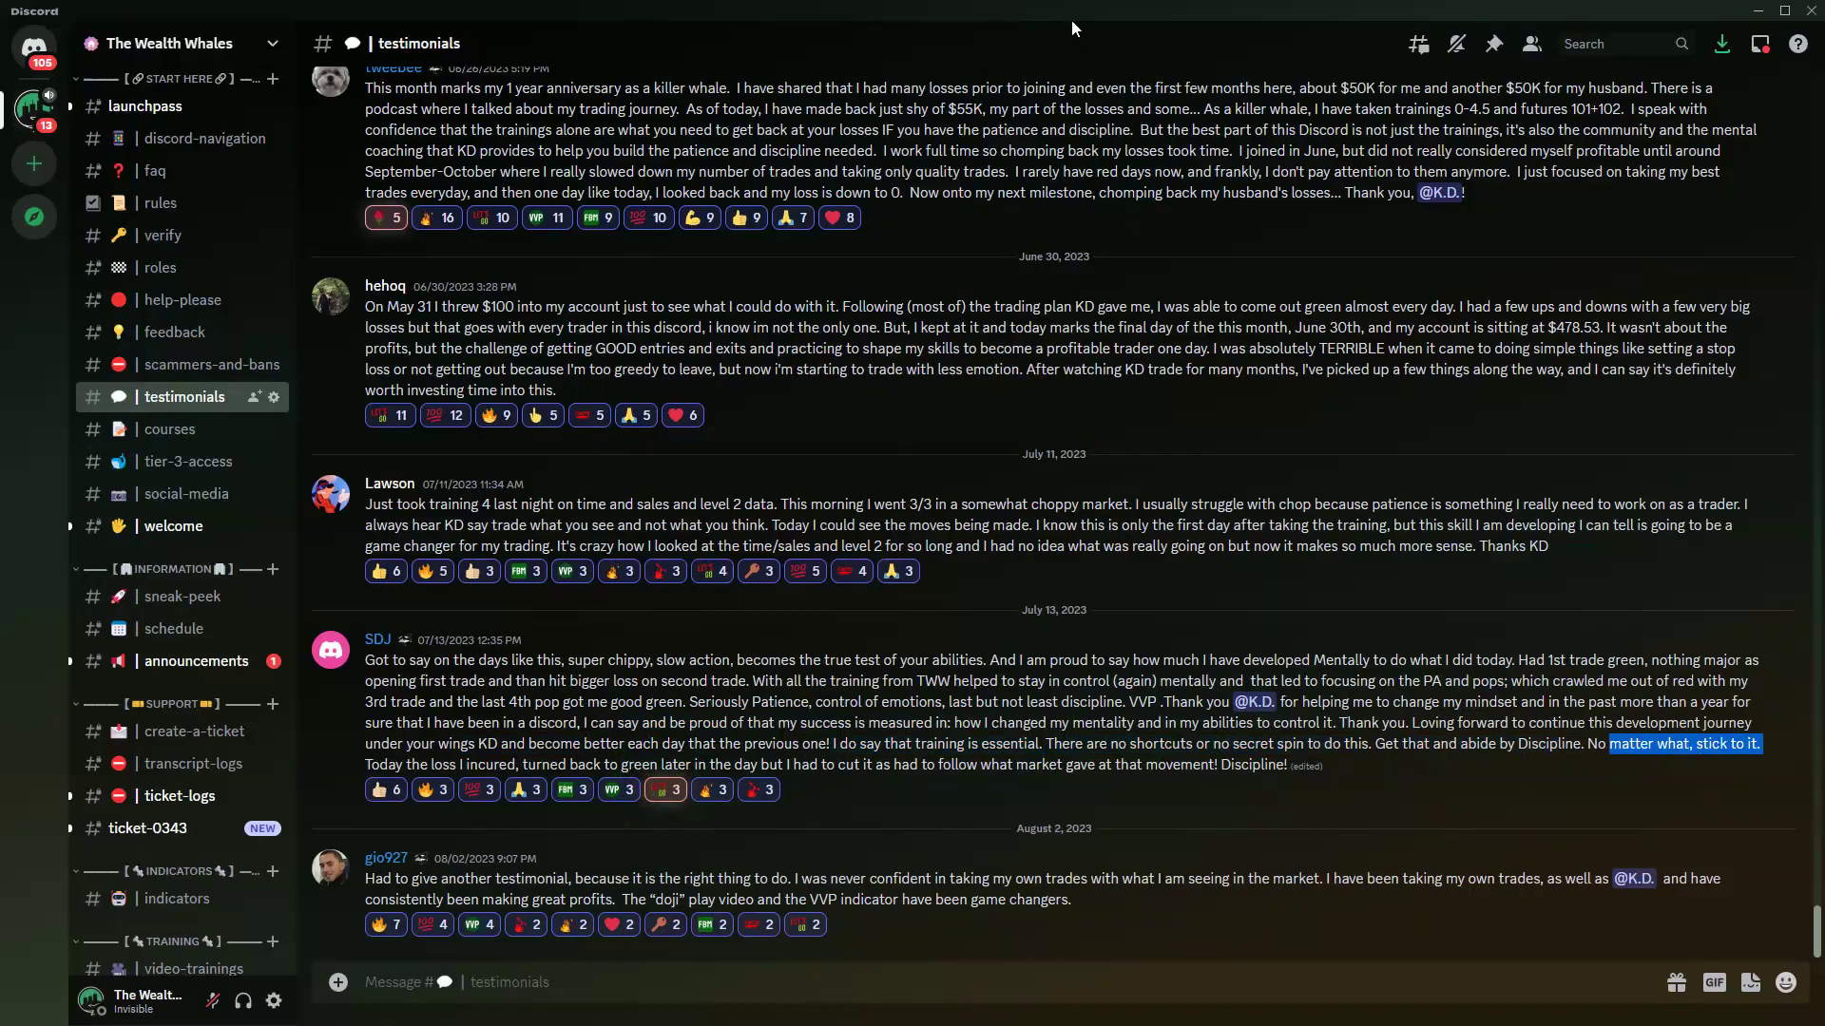
Switch back to the ES1! 15-minute chart in Chrome and shift it to show earlier bars
key("alt+Tab")
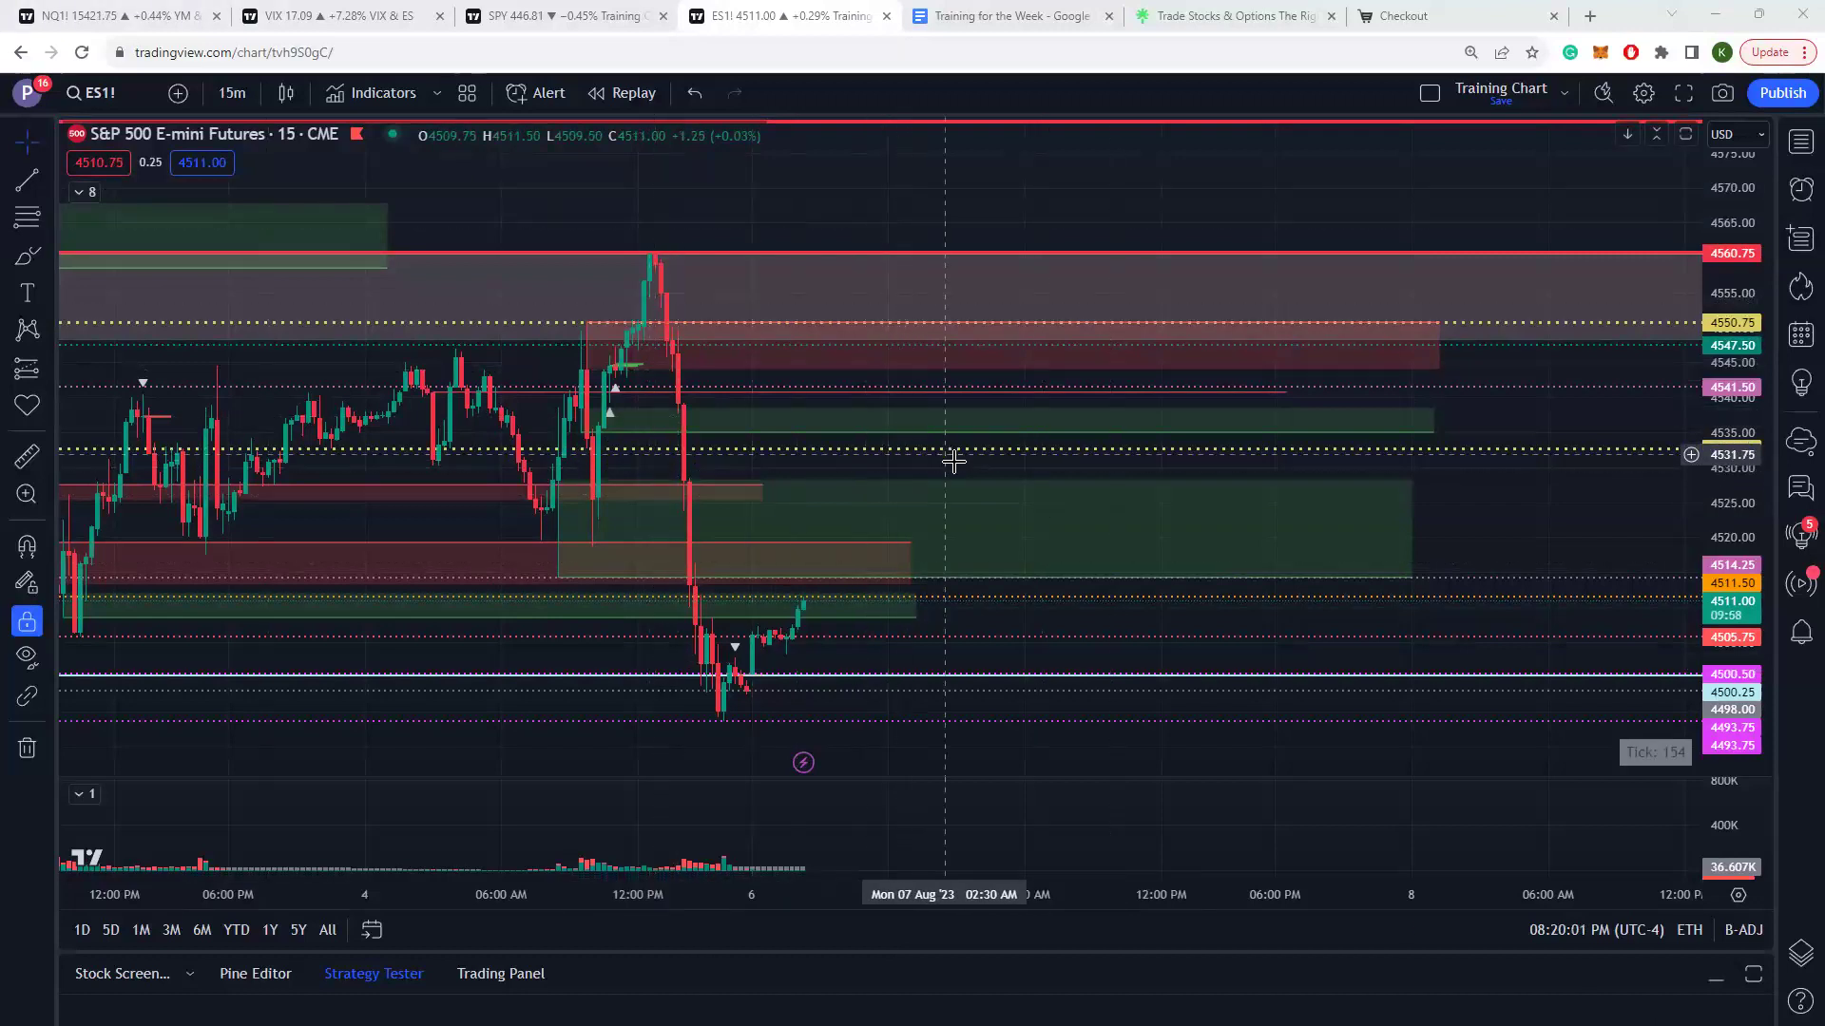
left_click_drag(975, 461, 1046, 460)
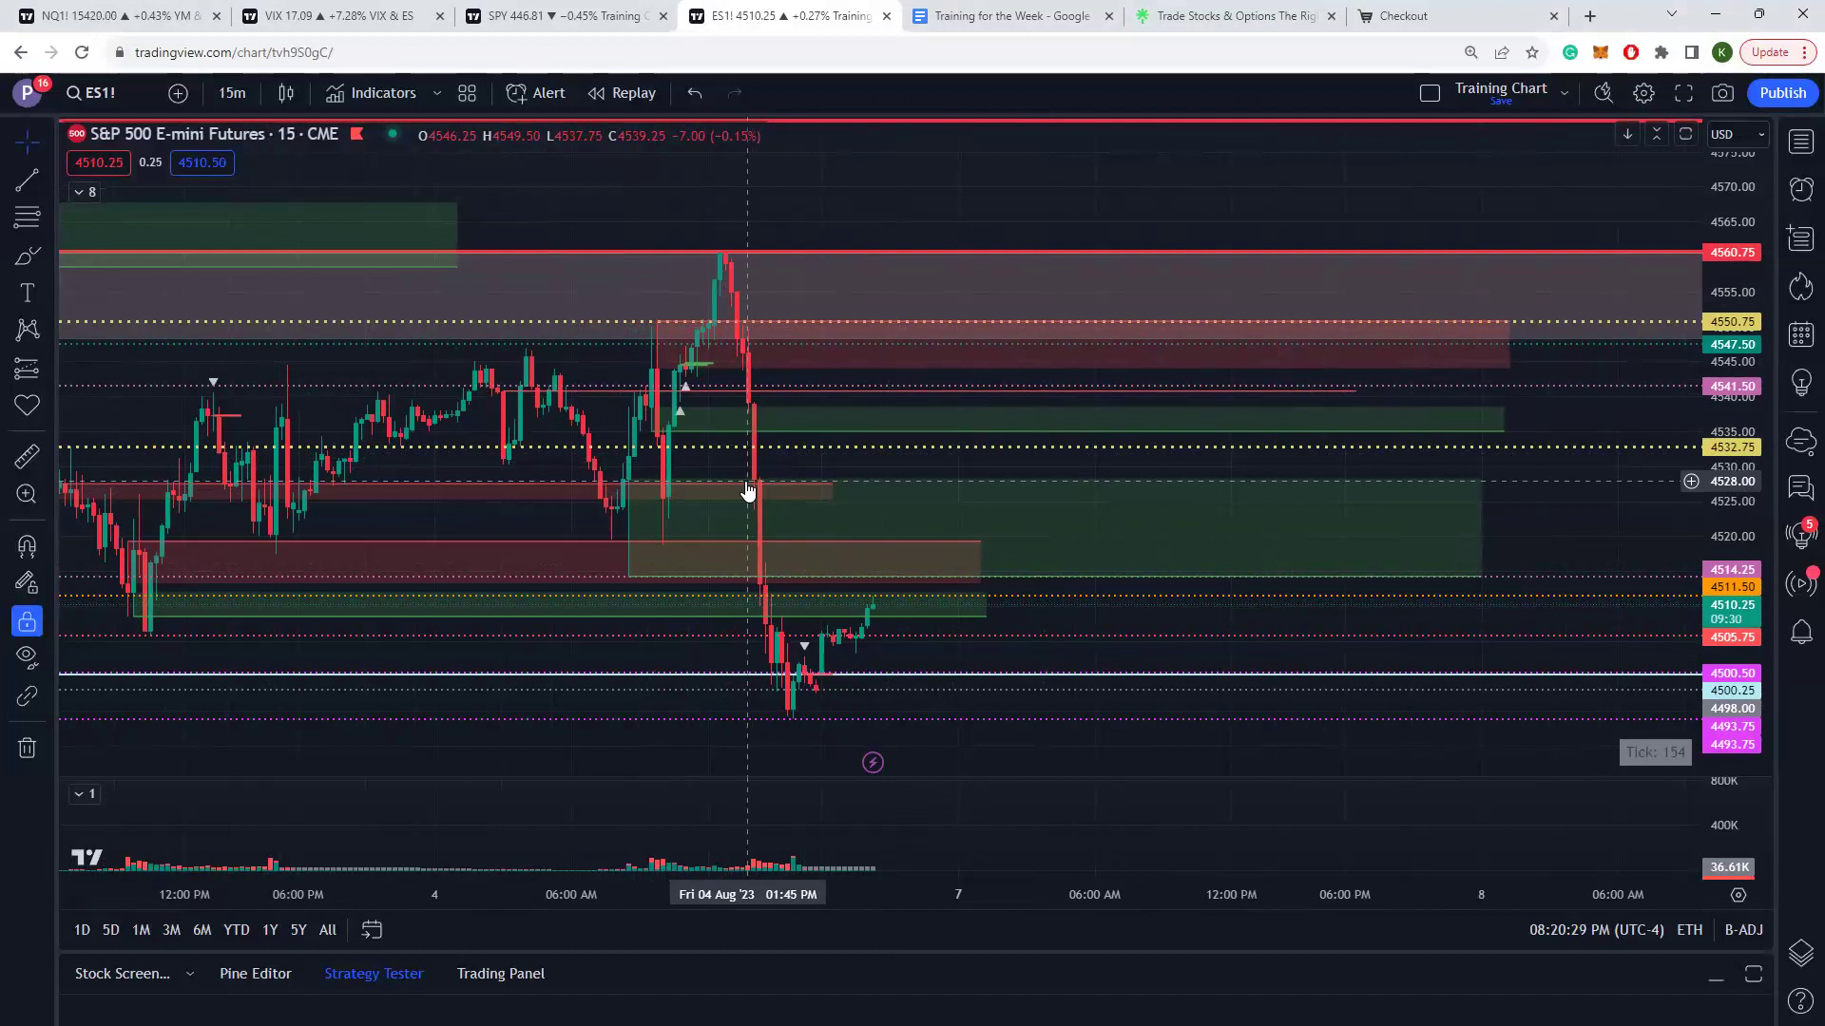
Rescale and pan the ES1! chart to compare the latest candles with the 4500–4514 levels
left_click_drag(1566, 612, 1250, 493)
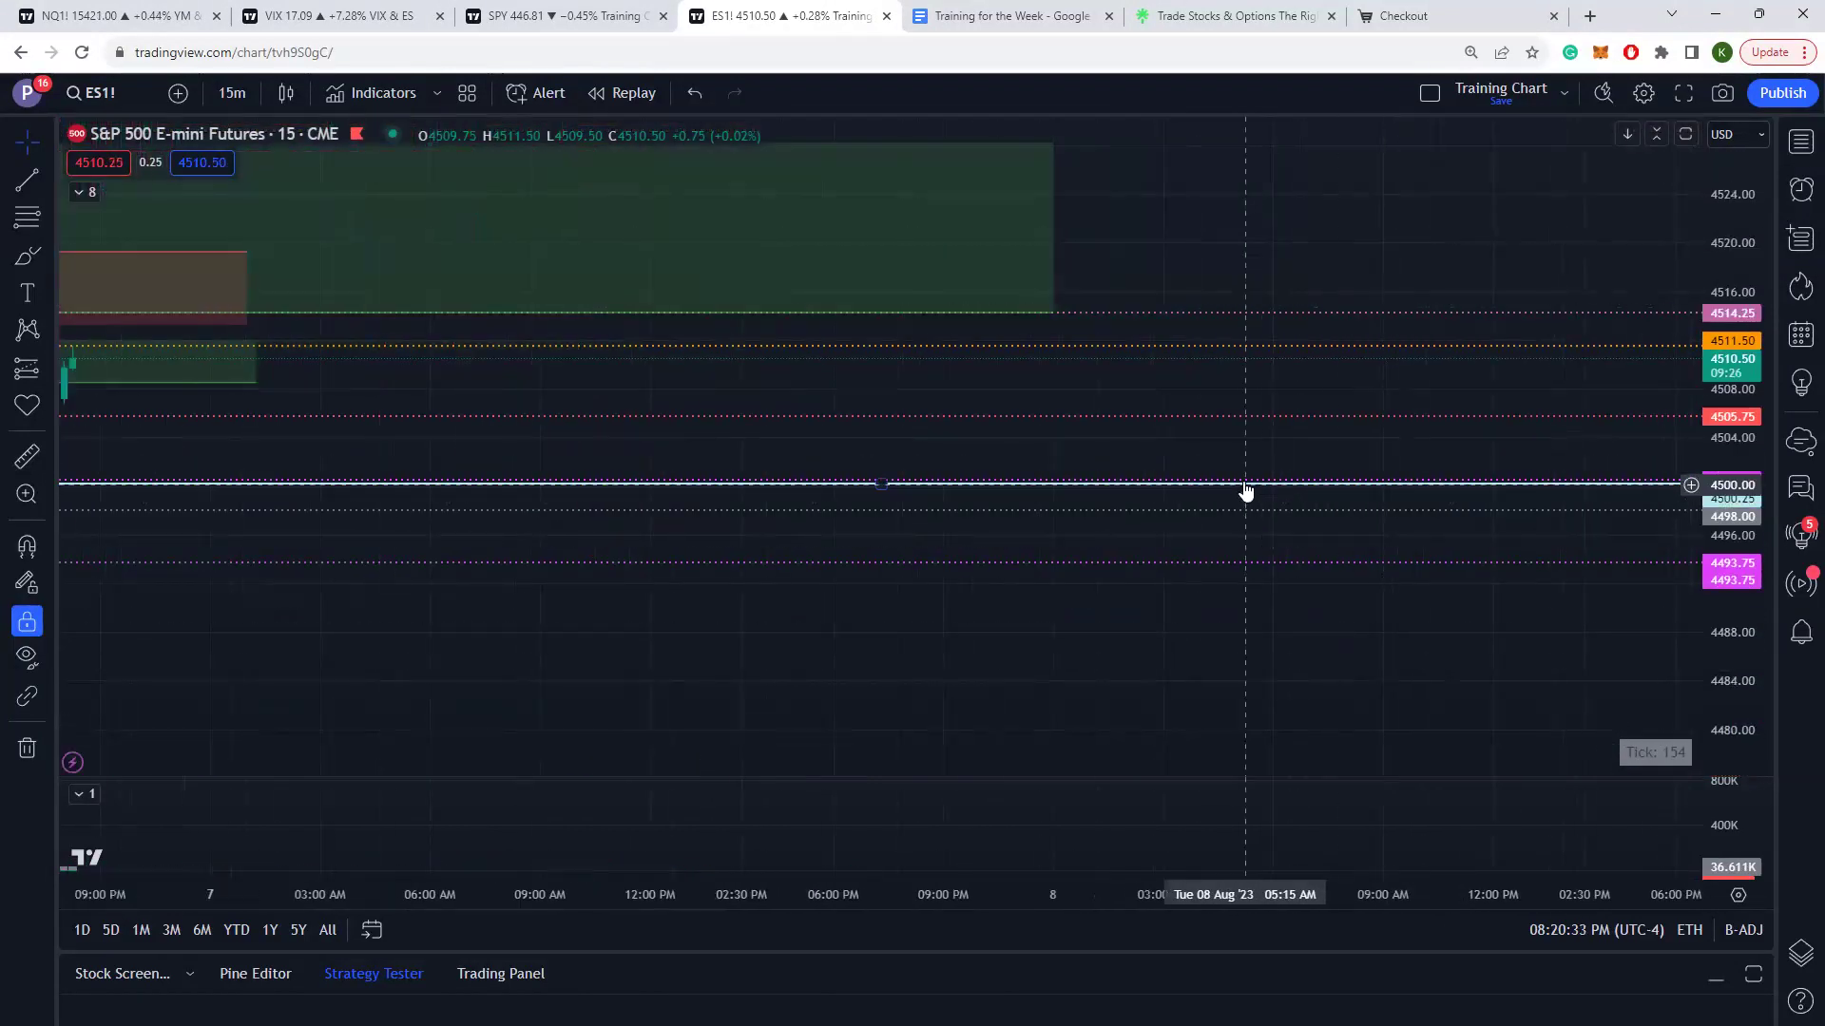
scroll(1239, 489, "down", 3)
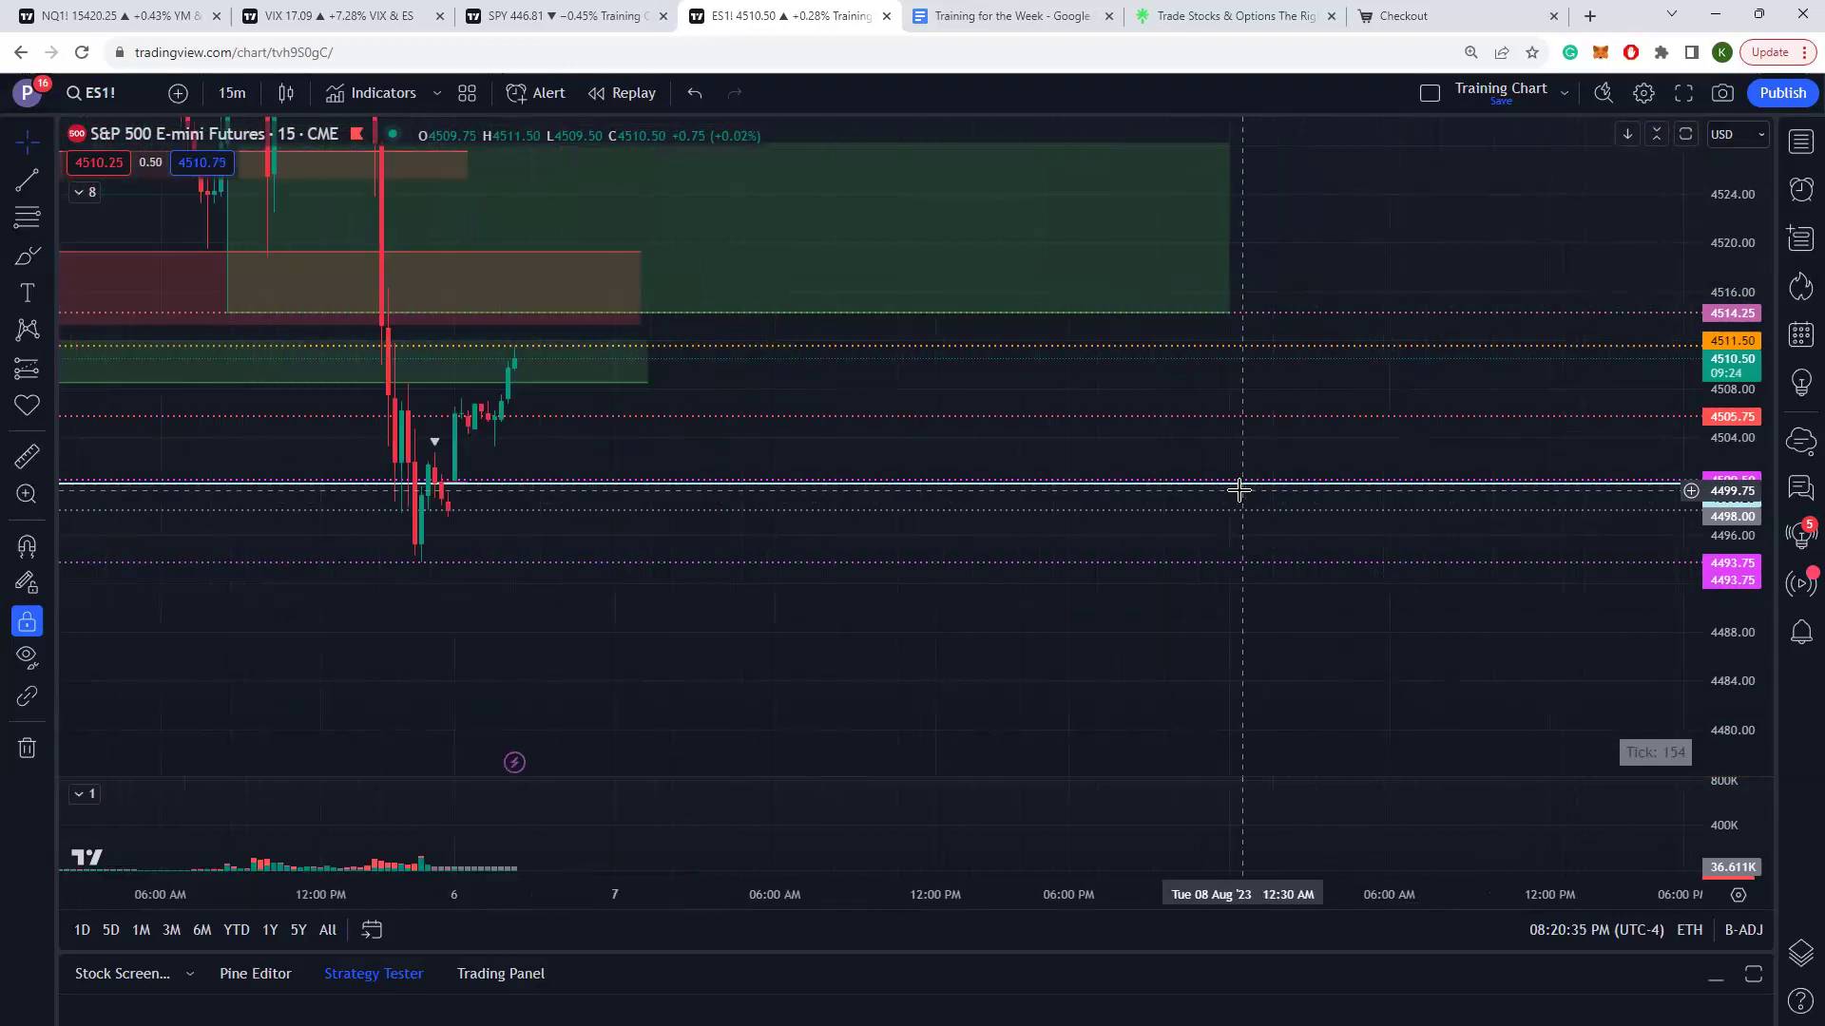
scroll(1227, 430, "left", 5)
scroll(1227, 431, "up", 3)
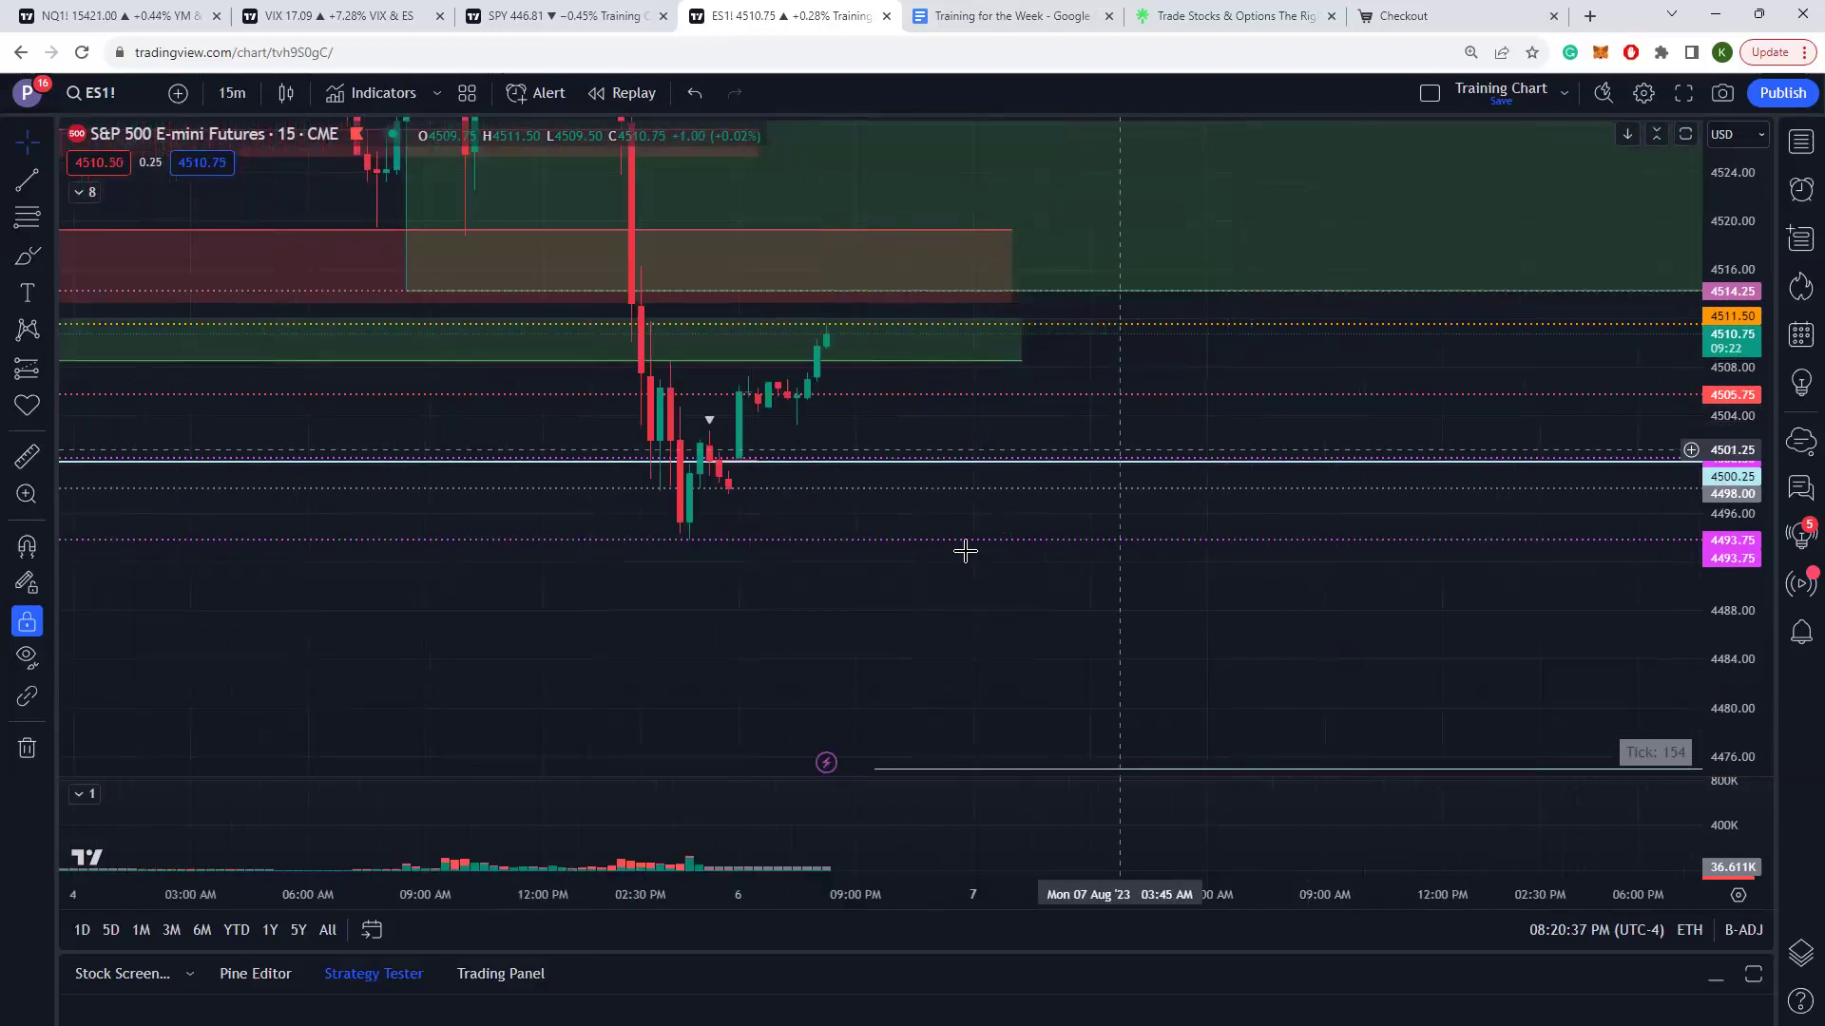
scroll(1311, 432, "left", 5)
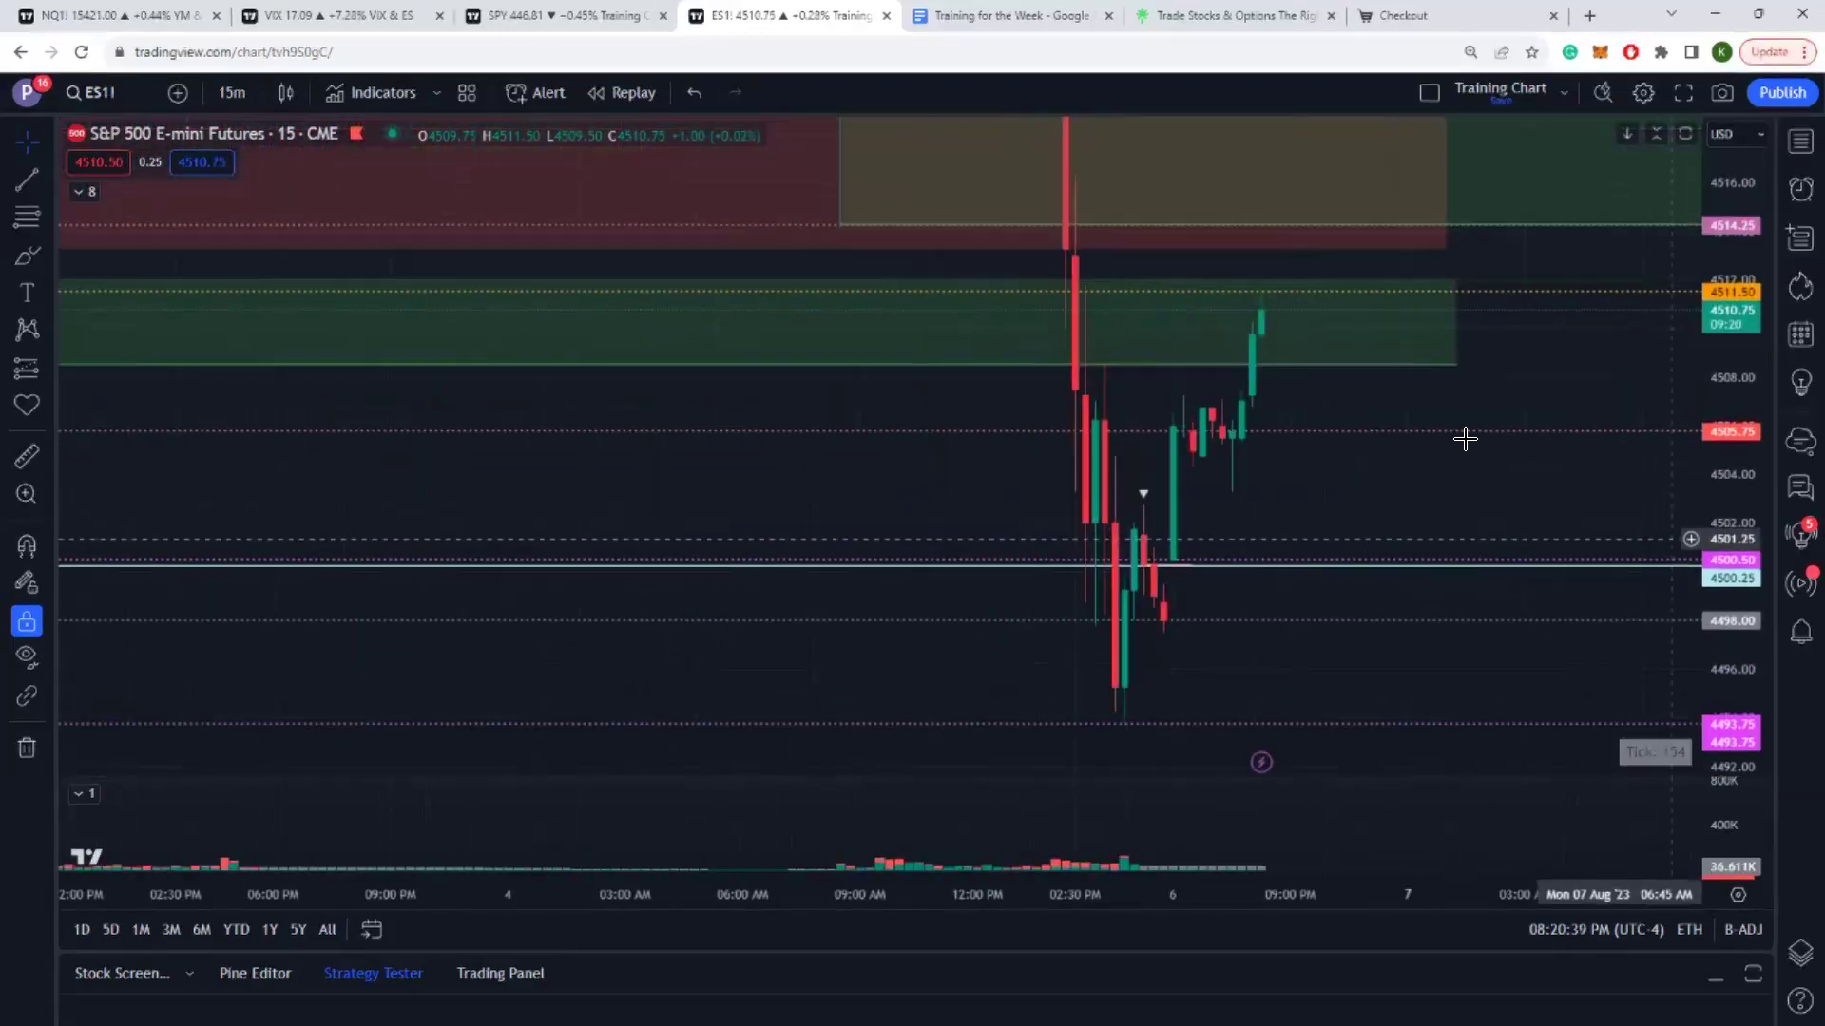
scroll(1283, 416, "up", 3)
scroll(901, 571, "up", 1)
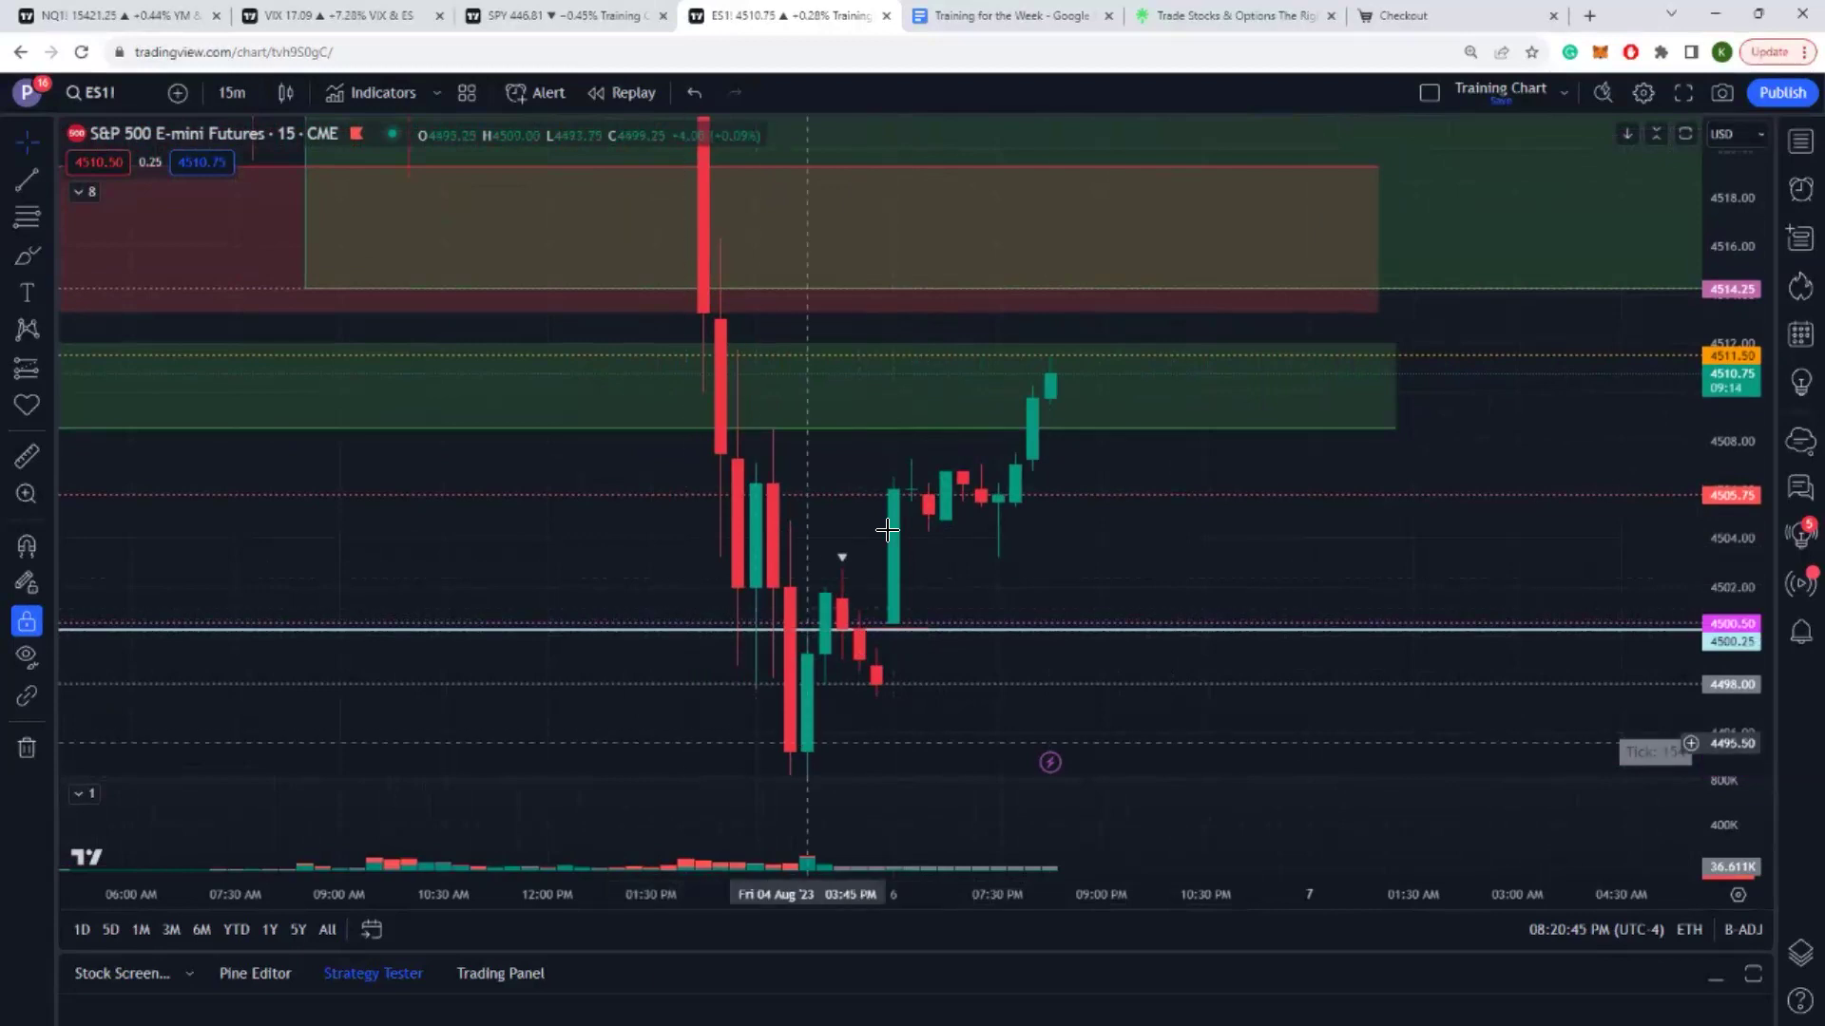
left_click_drag(1075, 538, 941, 579)
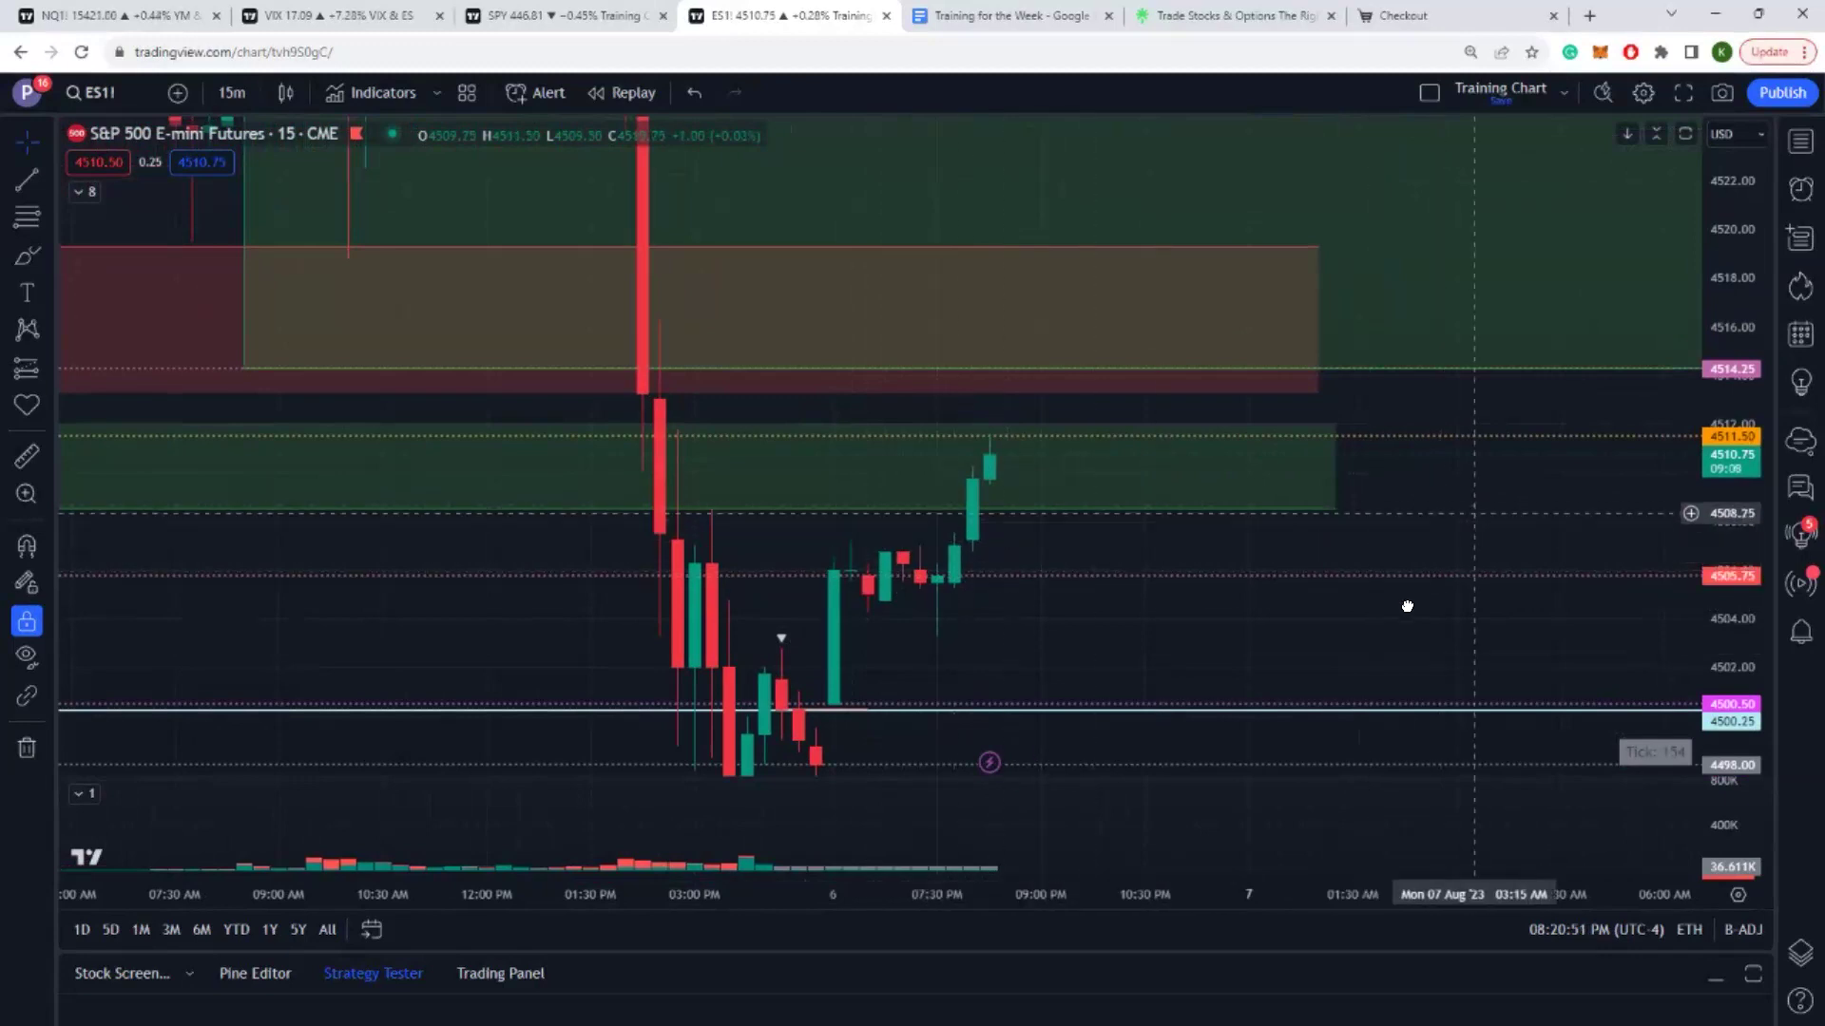
left_click_drag(1088, 490, 1020, 573)
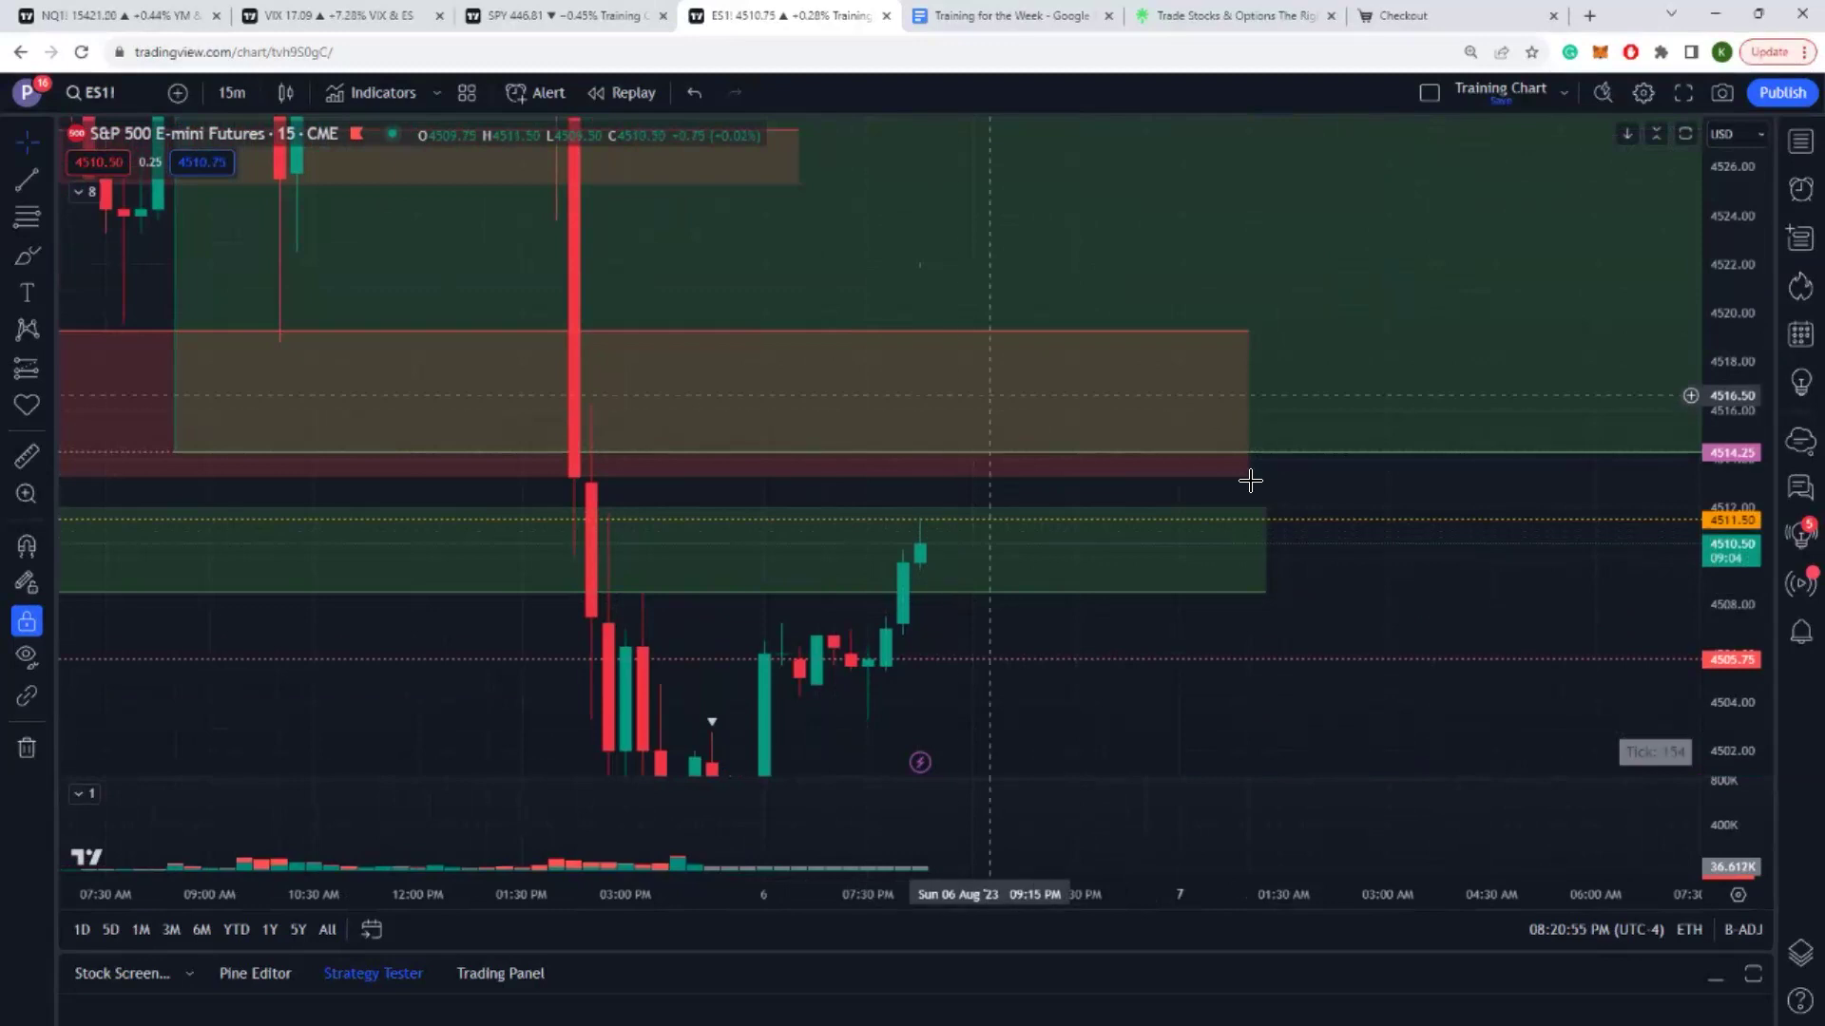
left_click_drag(1293, 570, 1236, 653)
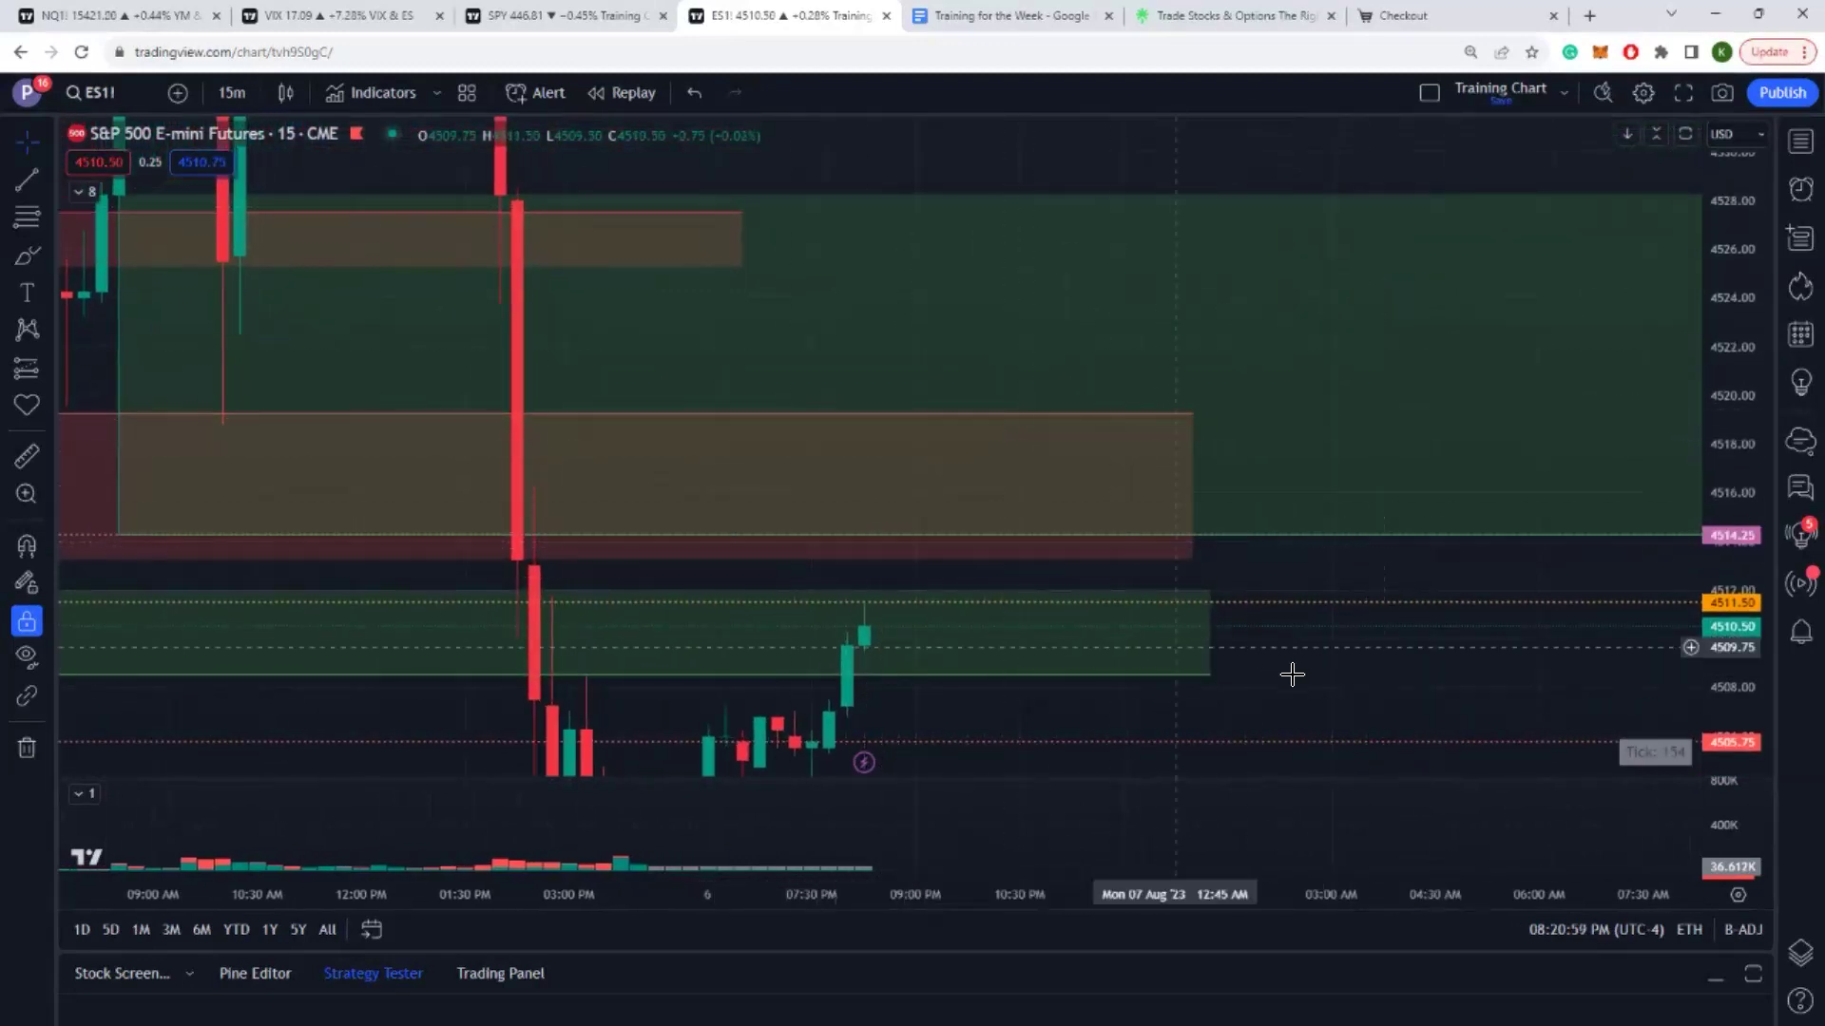
left_click_drag(1329, 620, 1315, 512)
scroll(1316, 512, "down", 5)
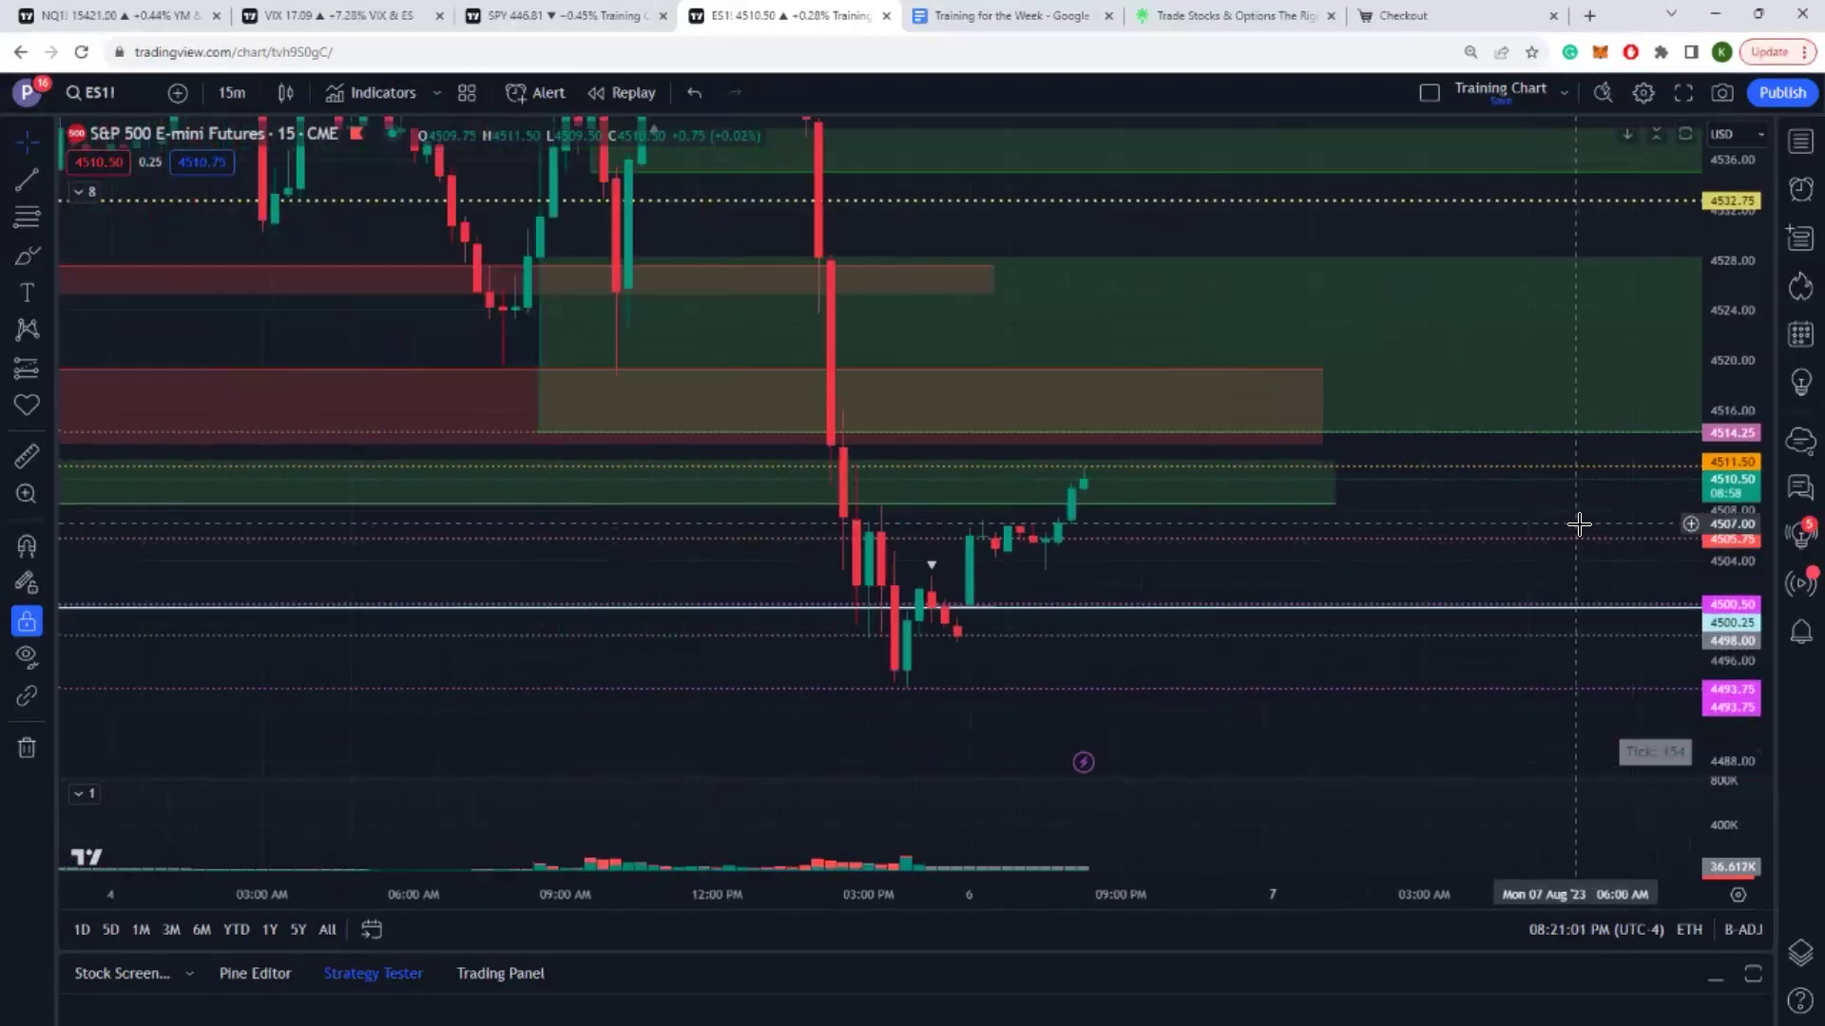
left_click_drag(1570, 509, 1495, 580)
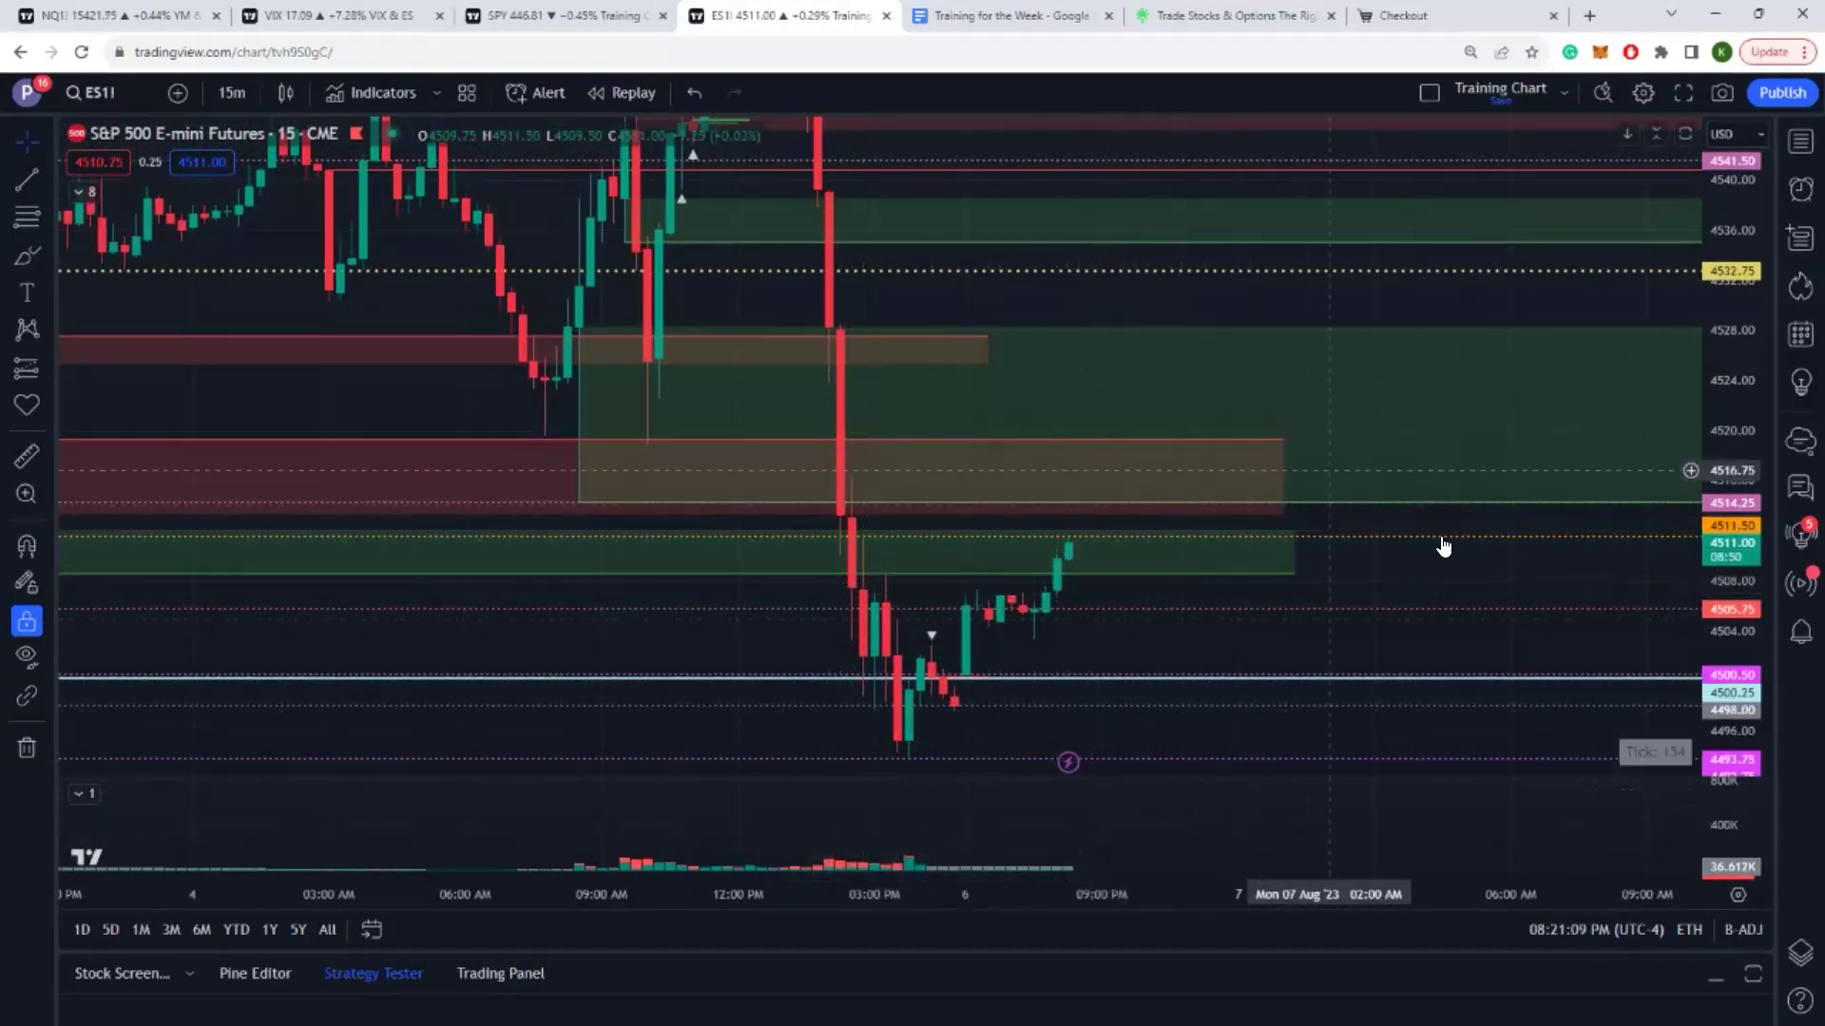
scroll(1372, 587, "down", 4)
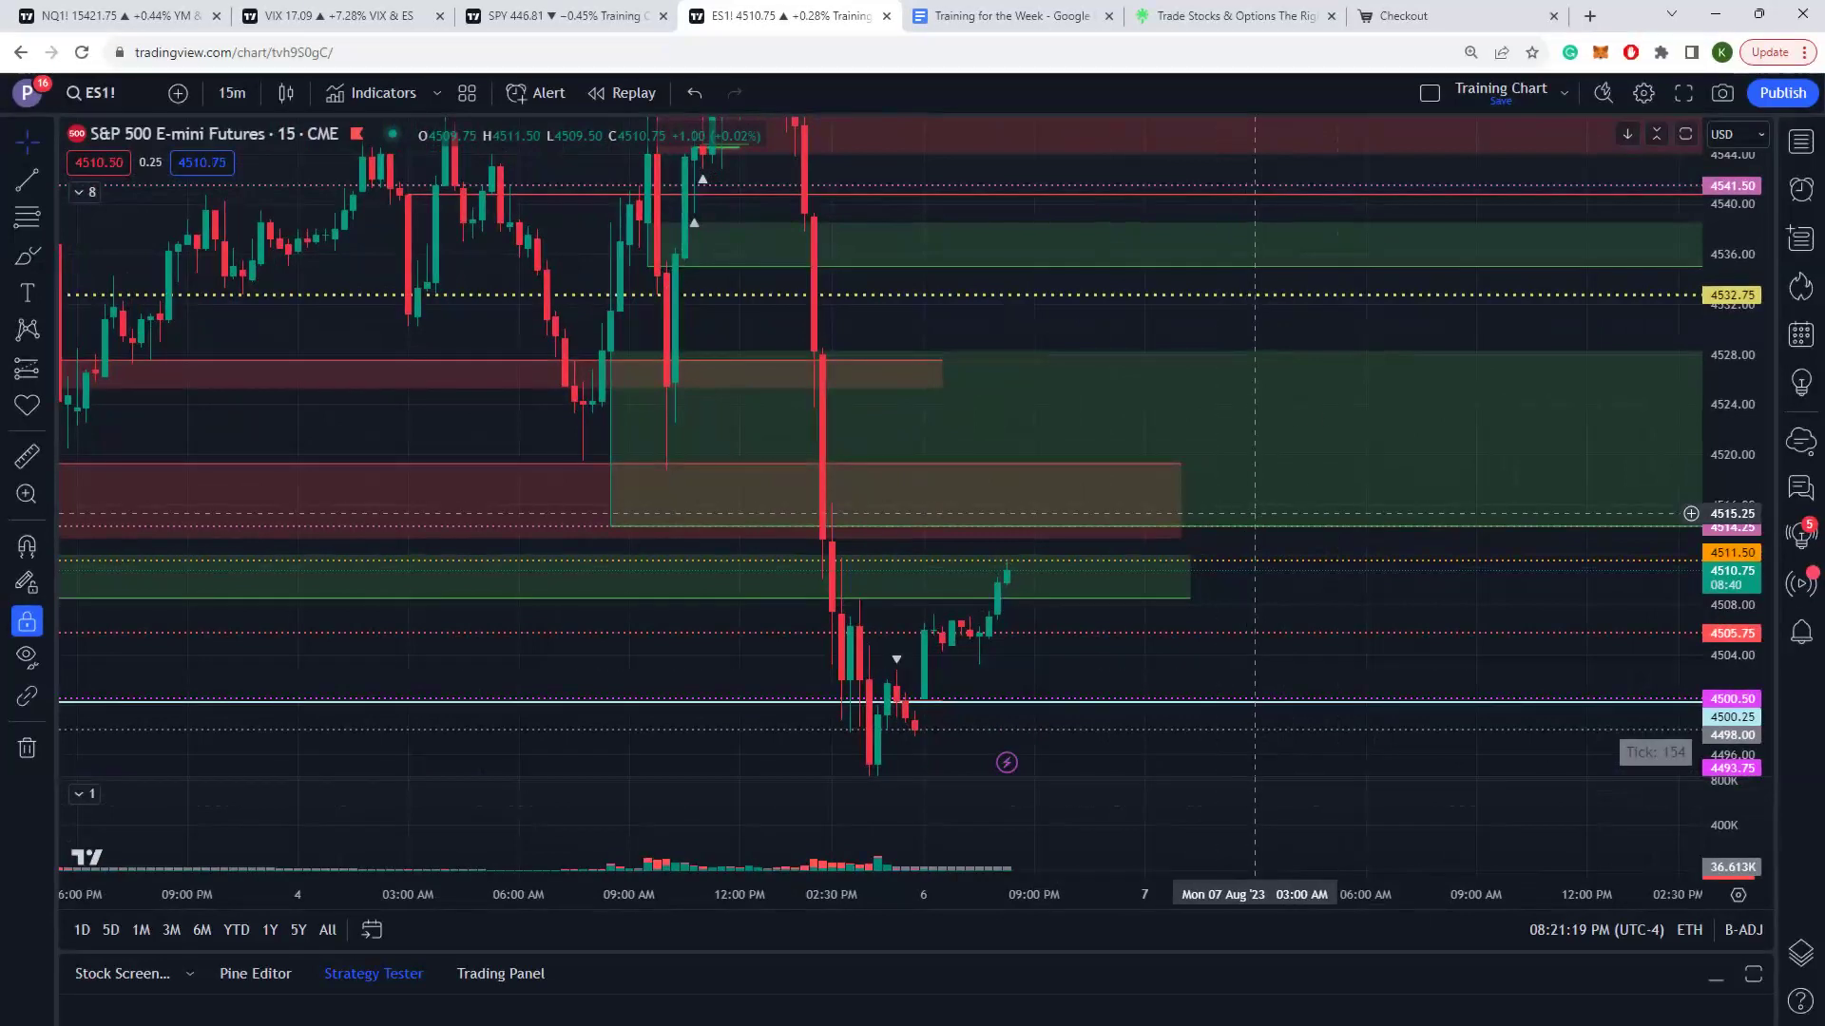
Bring Discord back full screen on the indicators channel with the VVP indicator post
key("alt+Tab")
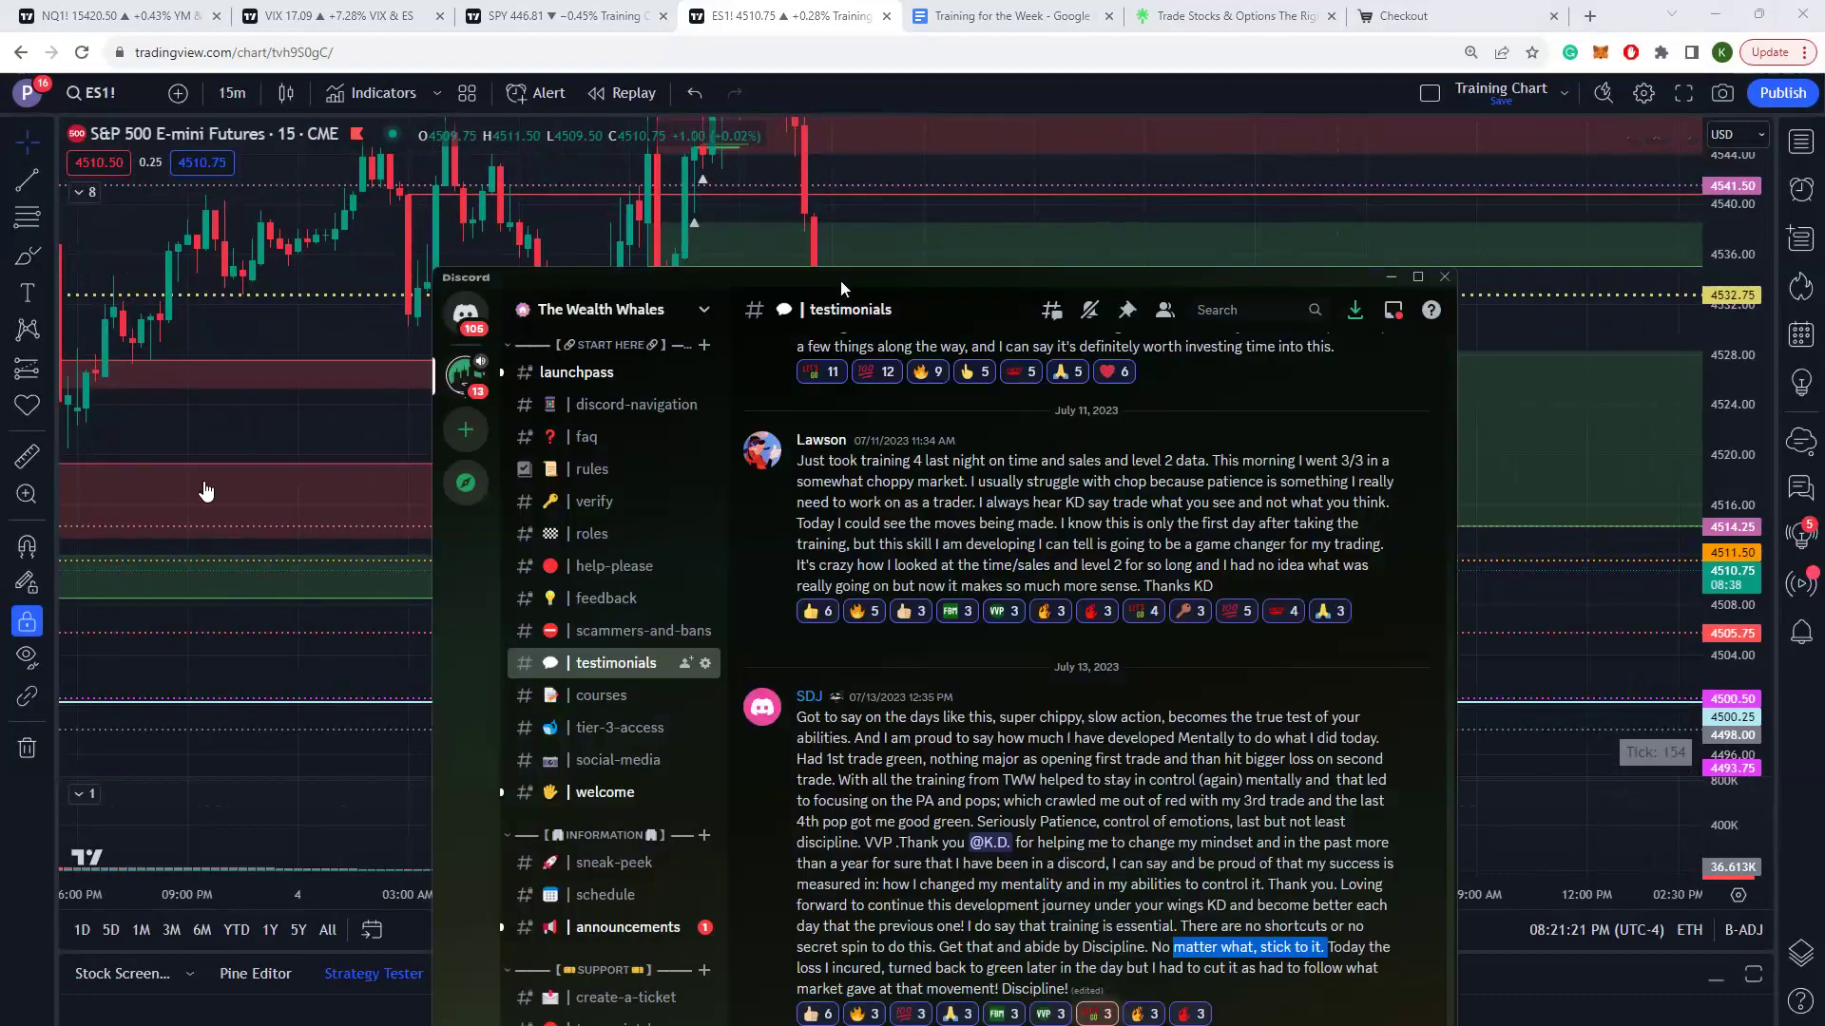
double_click(841, 284)
scroll(158, 635, "down", 5)
Read through the #indicators channel's VVP indicator posts, then restore the Discord window to a smaller size
left_click(158, 622)
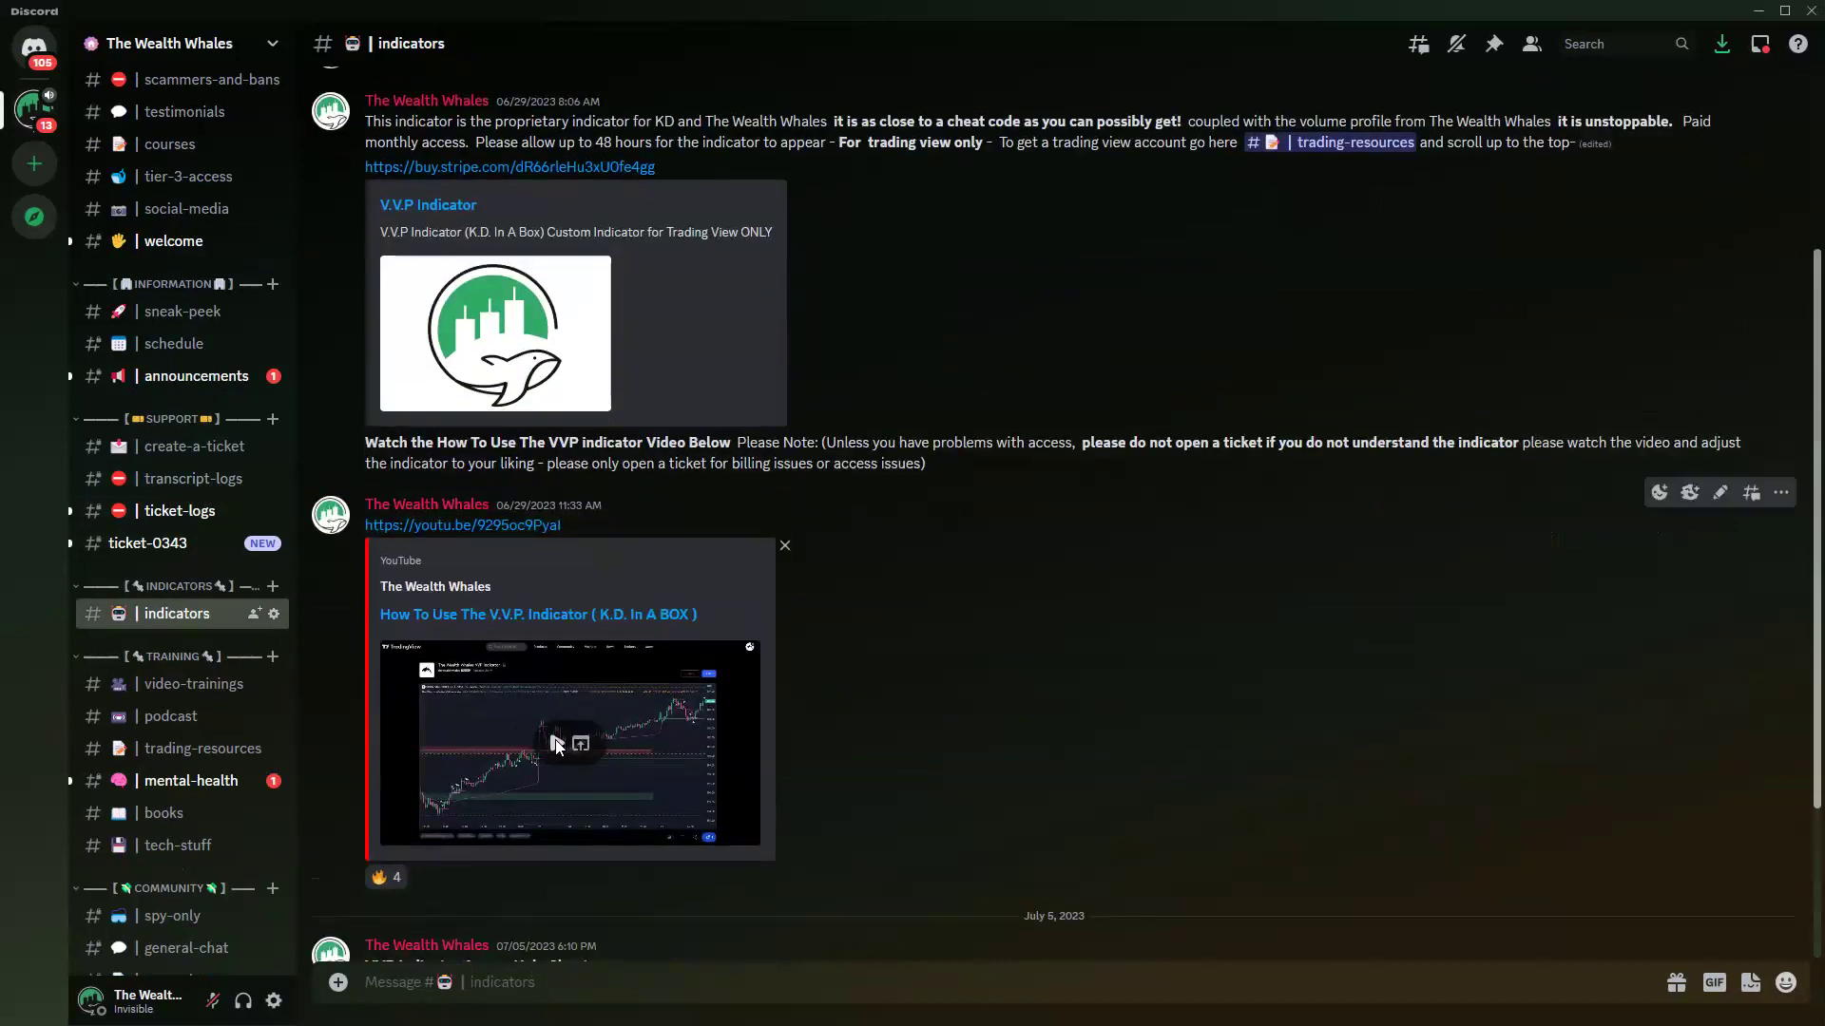
scroll(559, 746, "up", 3)
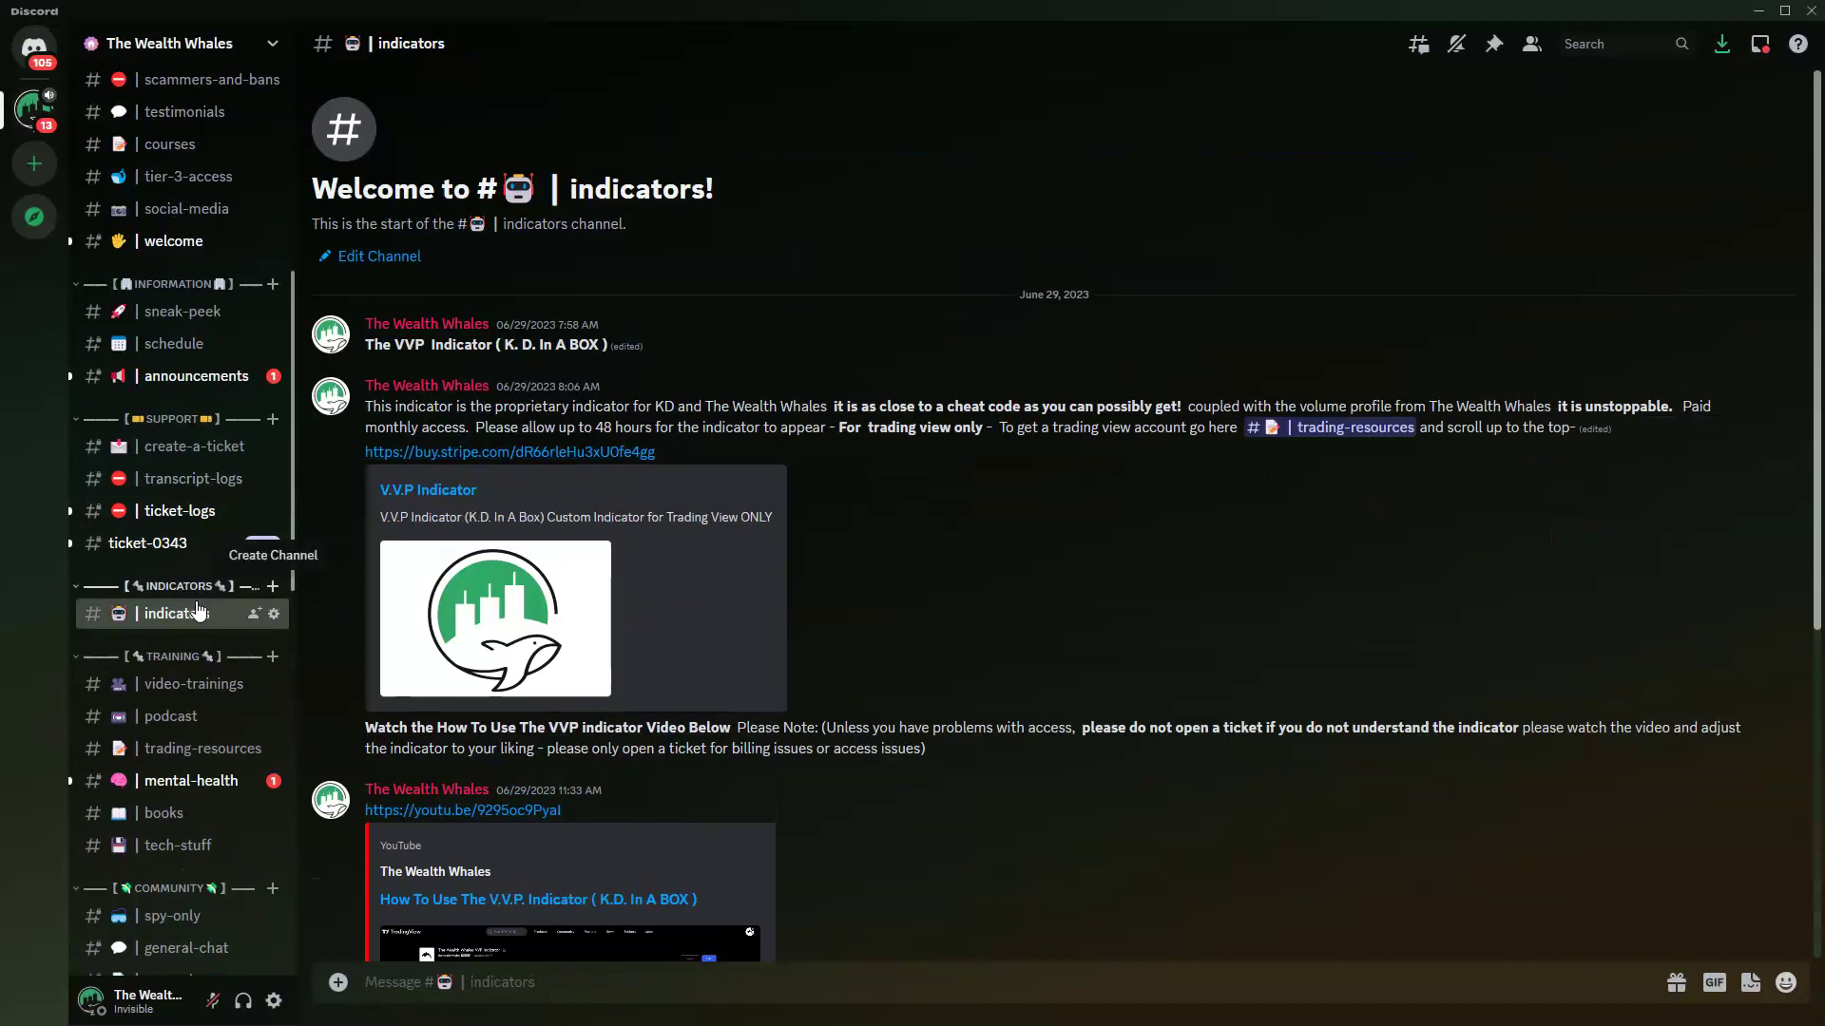
scroll(197, 613, "down", 2)
scroll(197, 613, "up", 3)
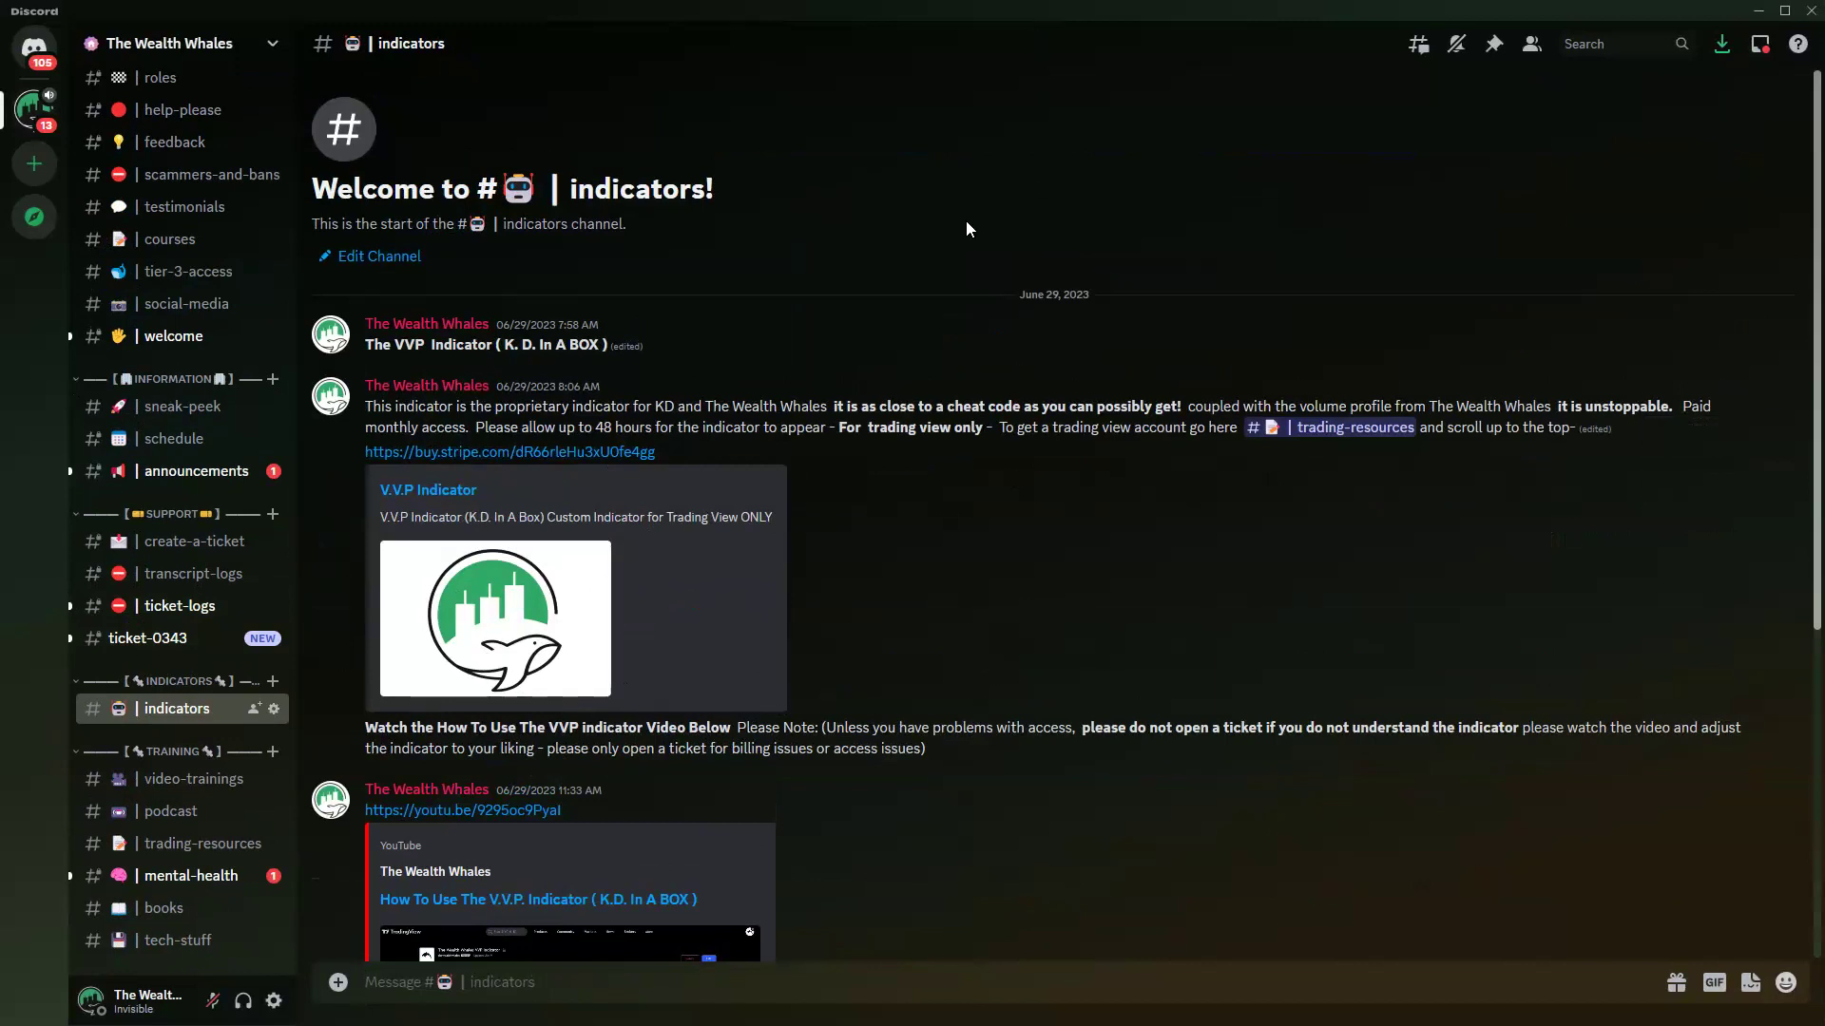
scroll(749, 673, "down", 3)
scroll(646, 682, "down", 3)
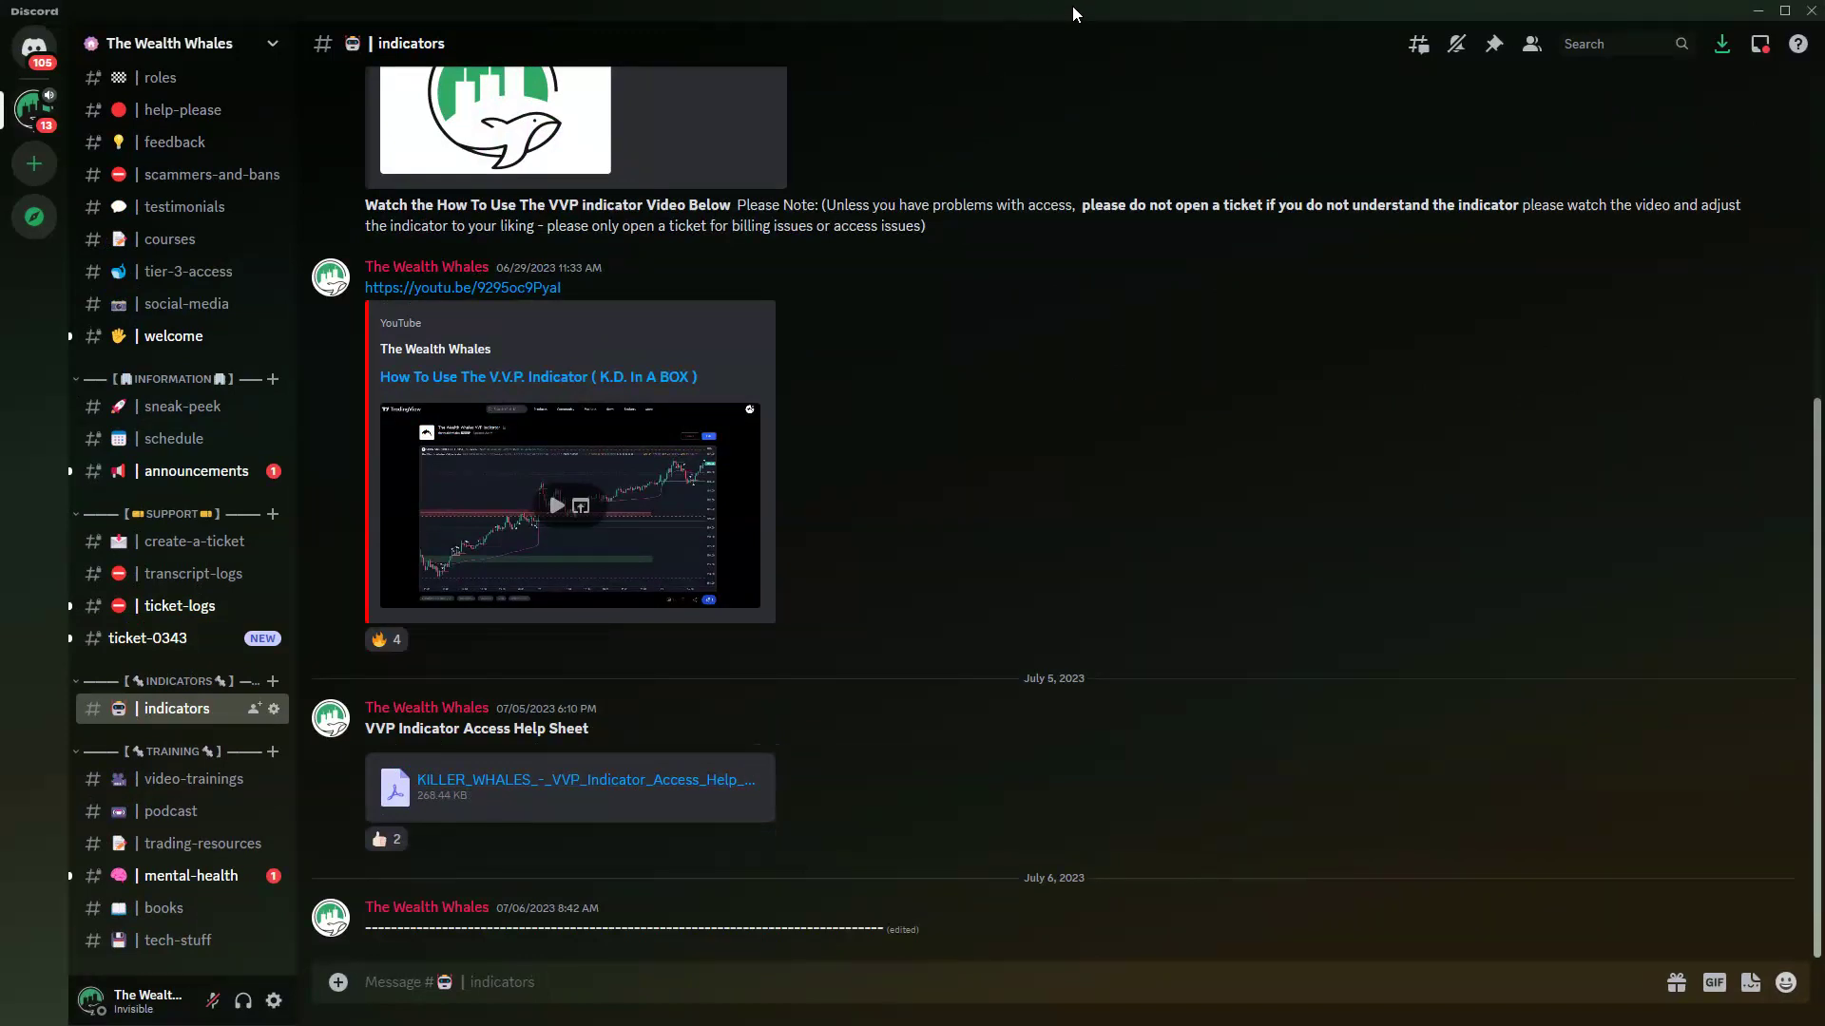
left_click_drag(1072, 6, 1073, 140)
Go back to the ES1! chart and zoom it, then switch to the 'Trade Stocks & Options' Linktree tab
key("alt+Tab")
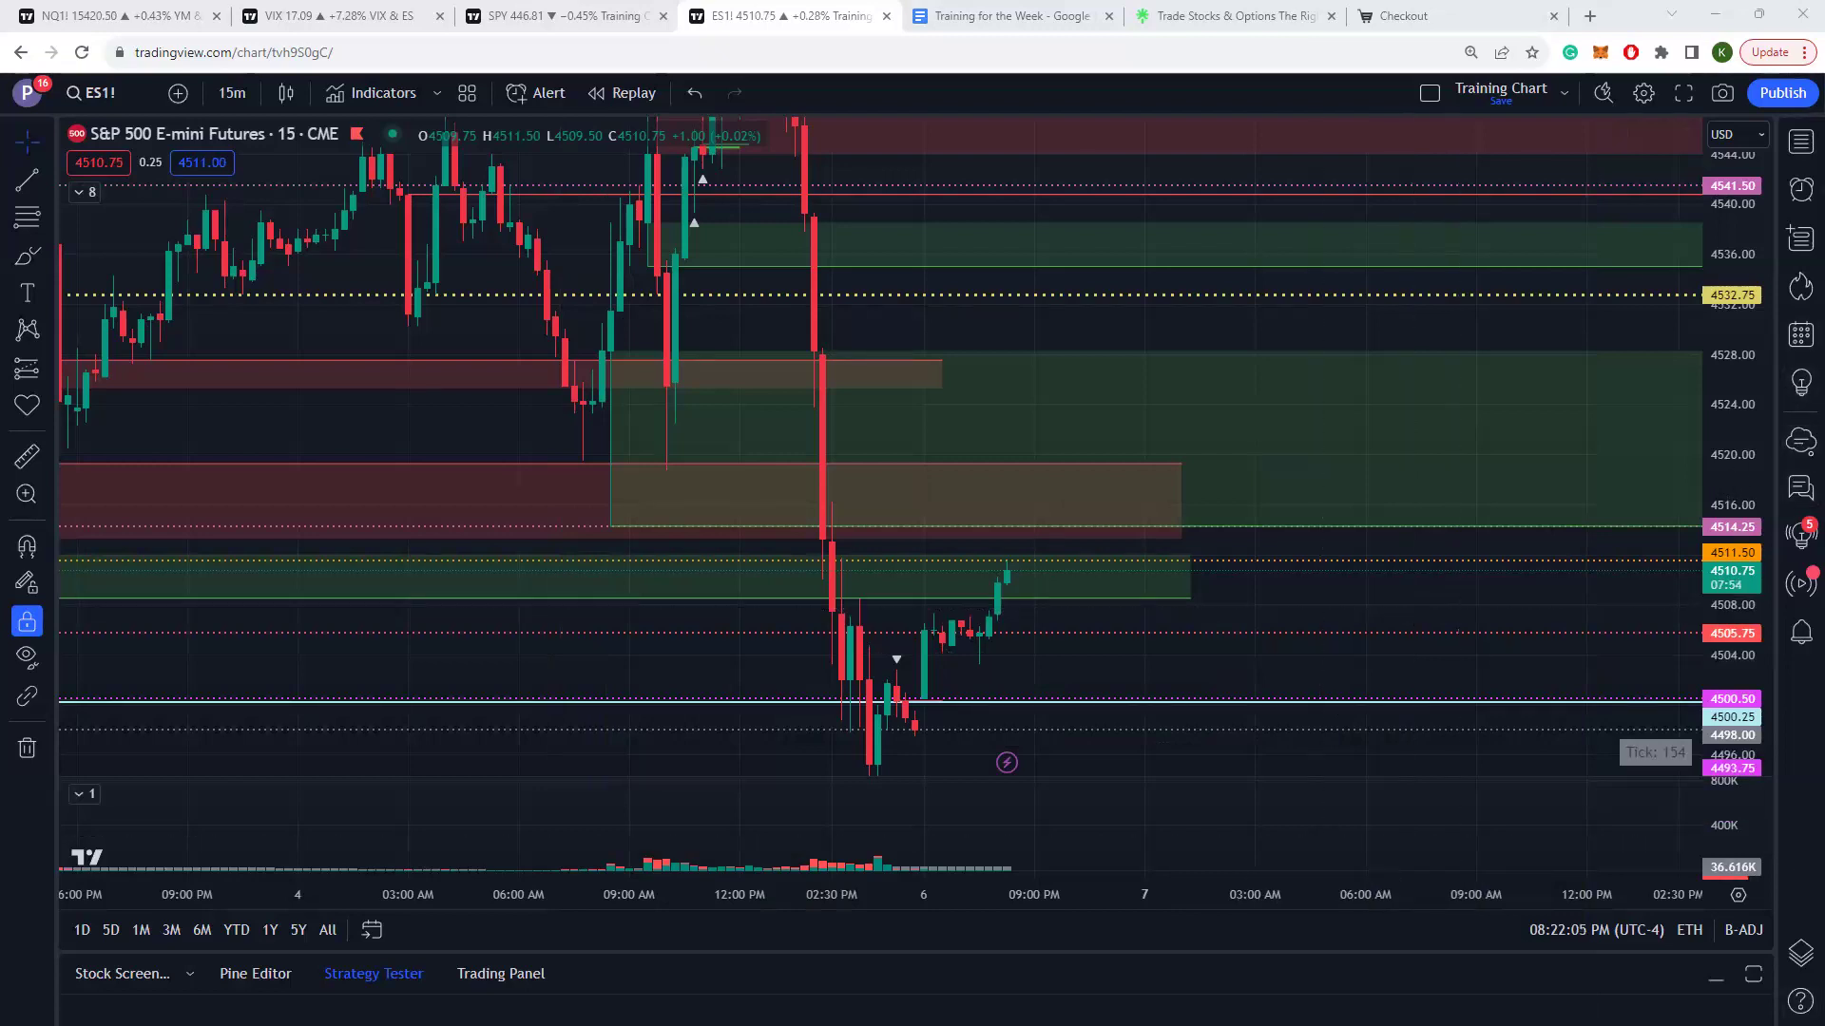
scroll(1100, 562, "up", 1)
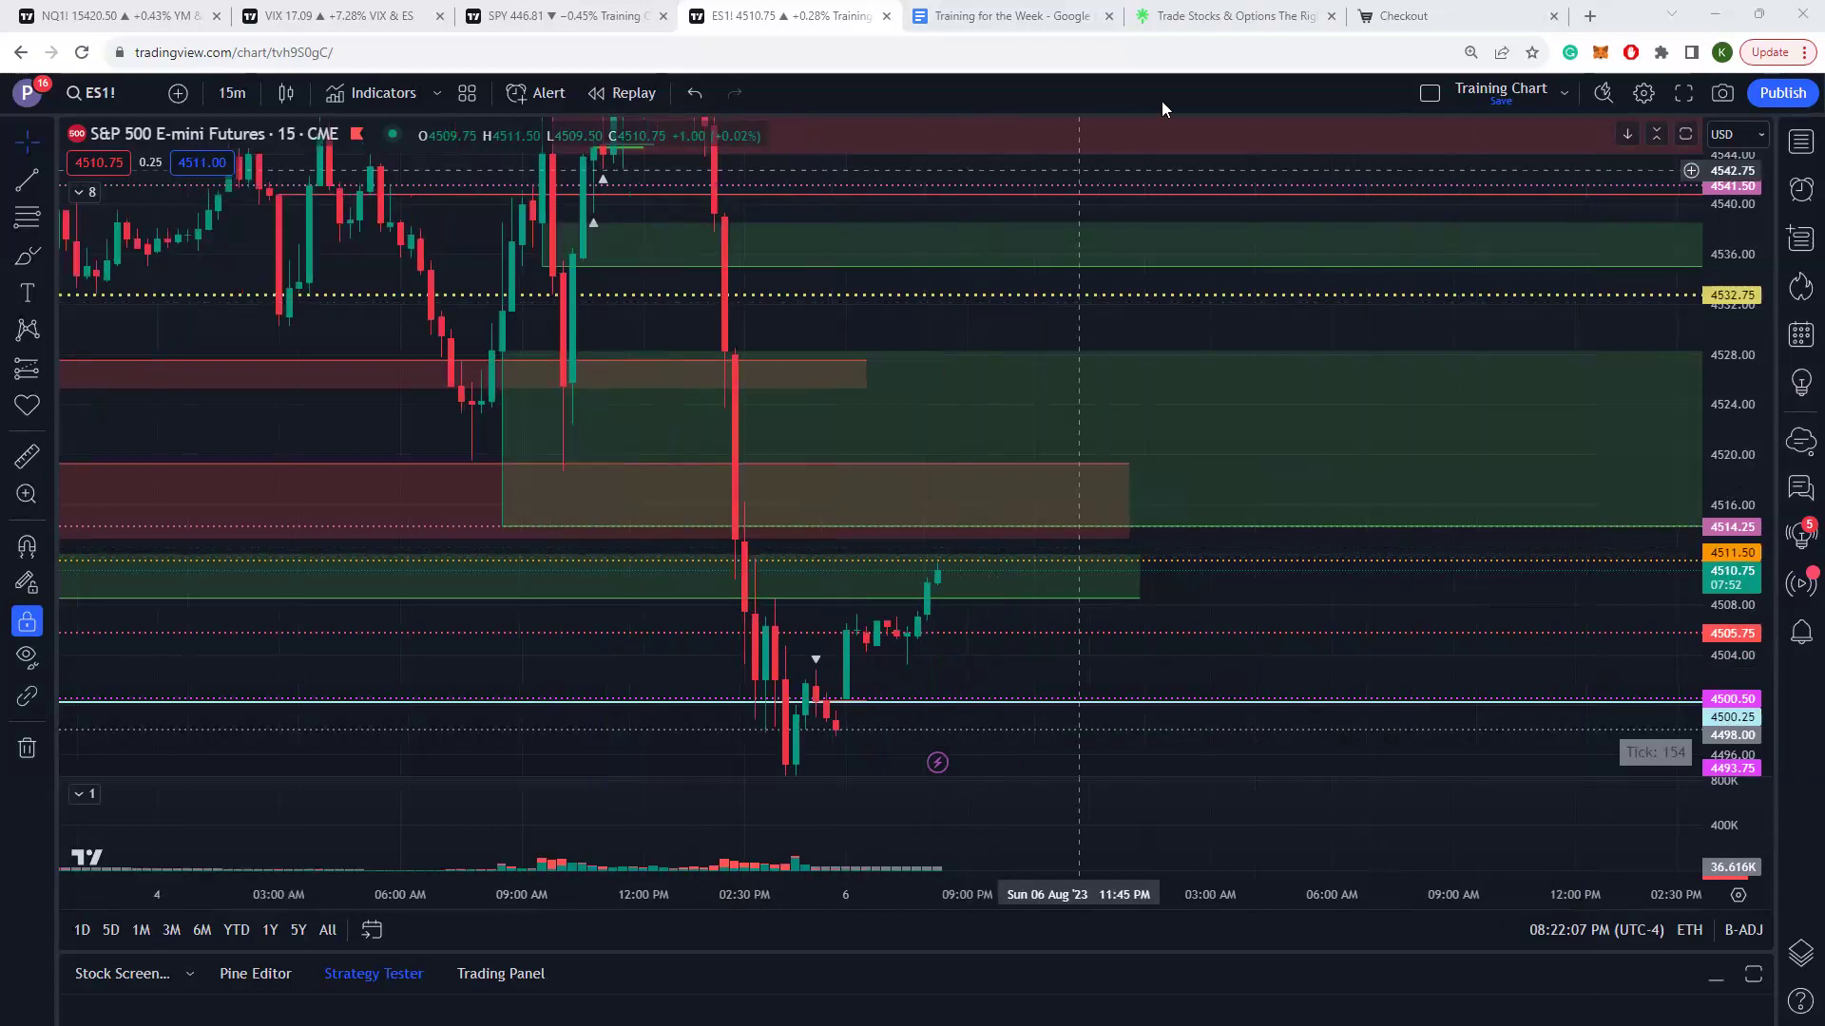
left_click(1215, 17)
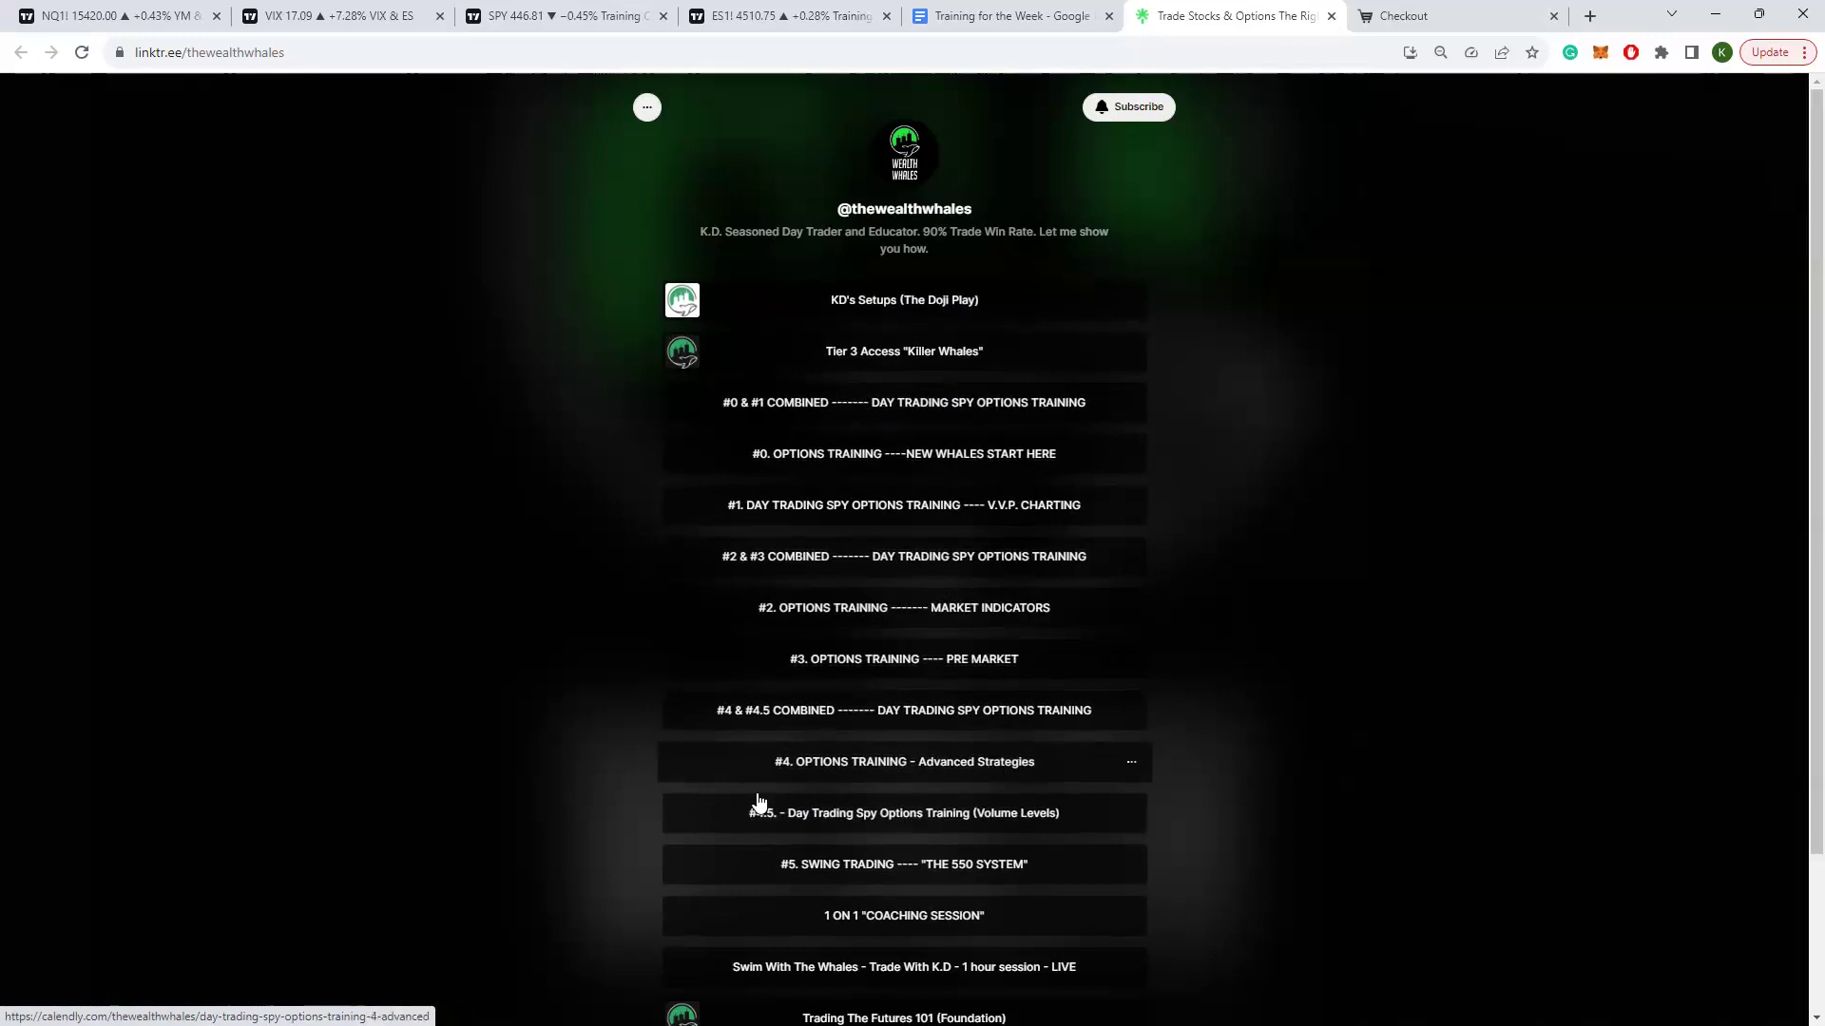
Scroll the Linktree page down to the Trading The Futures 101, 102 and Instagram links
scroll(1105, 765, "down", 2)
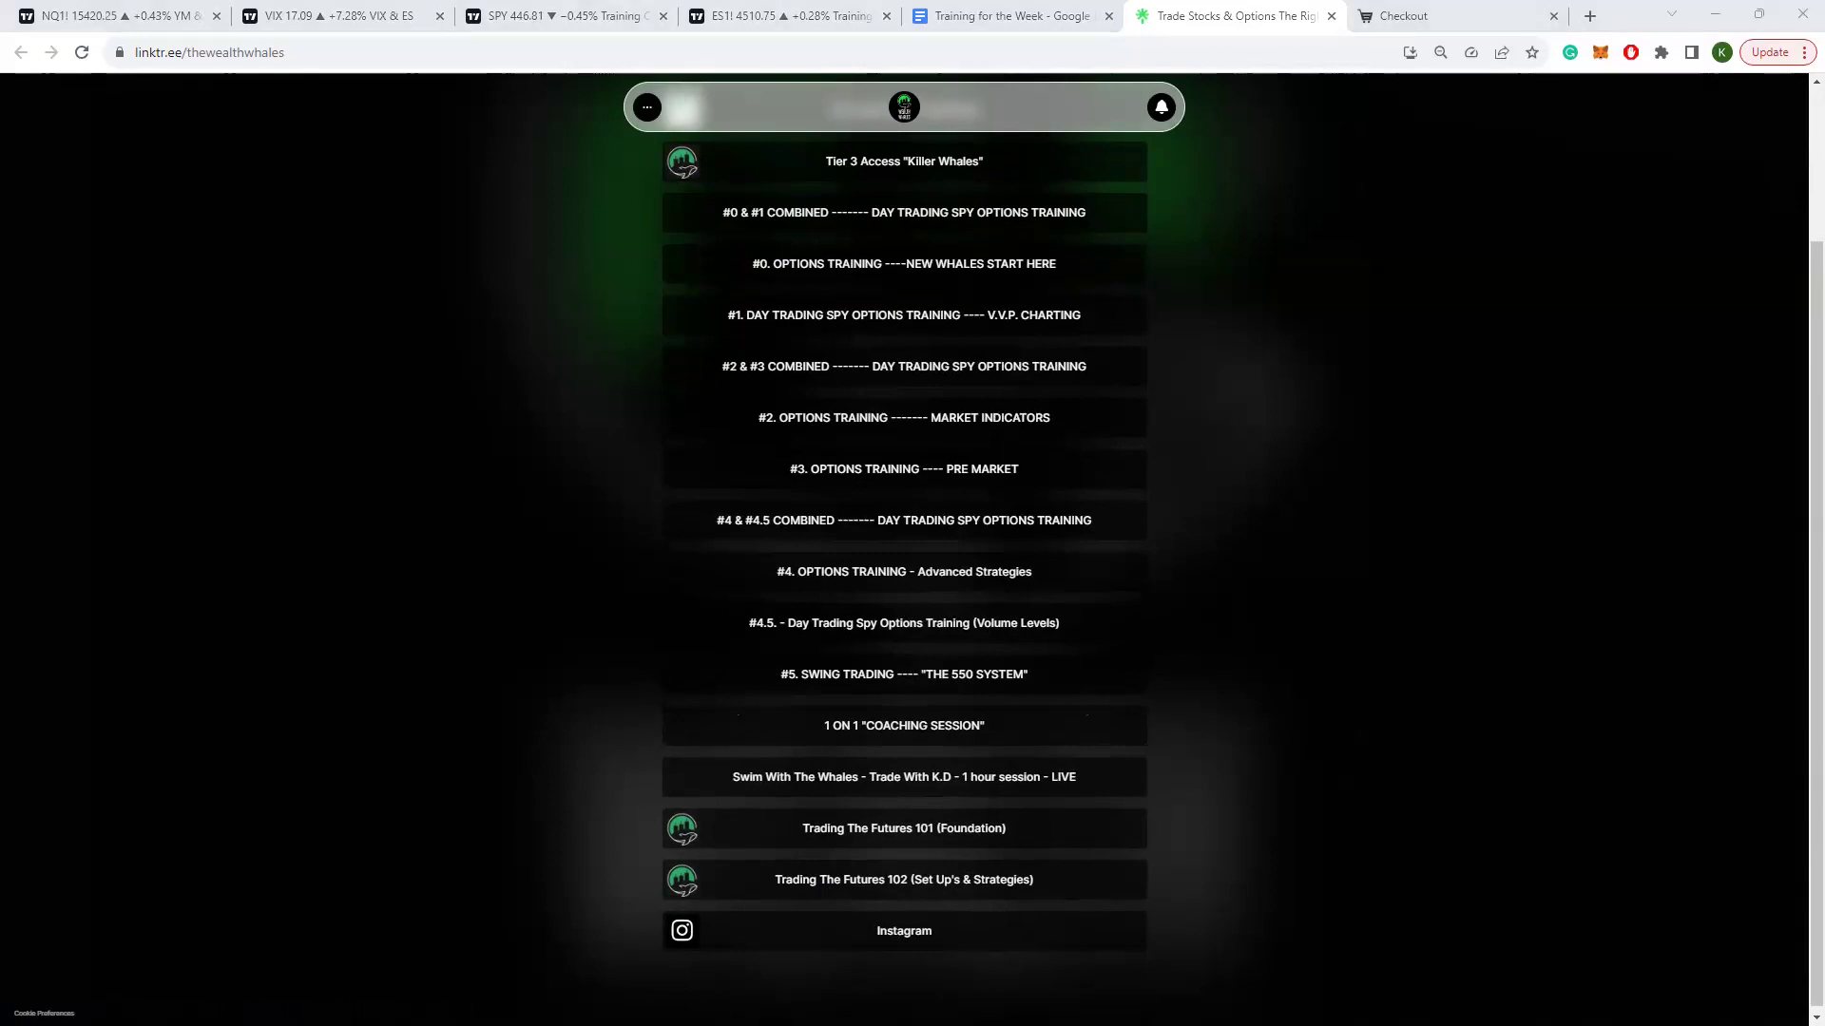
key("alt+Tab")
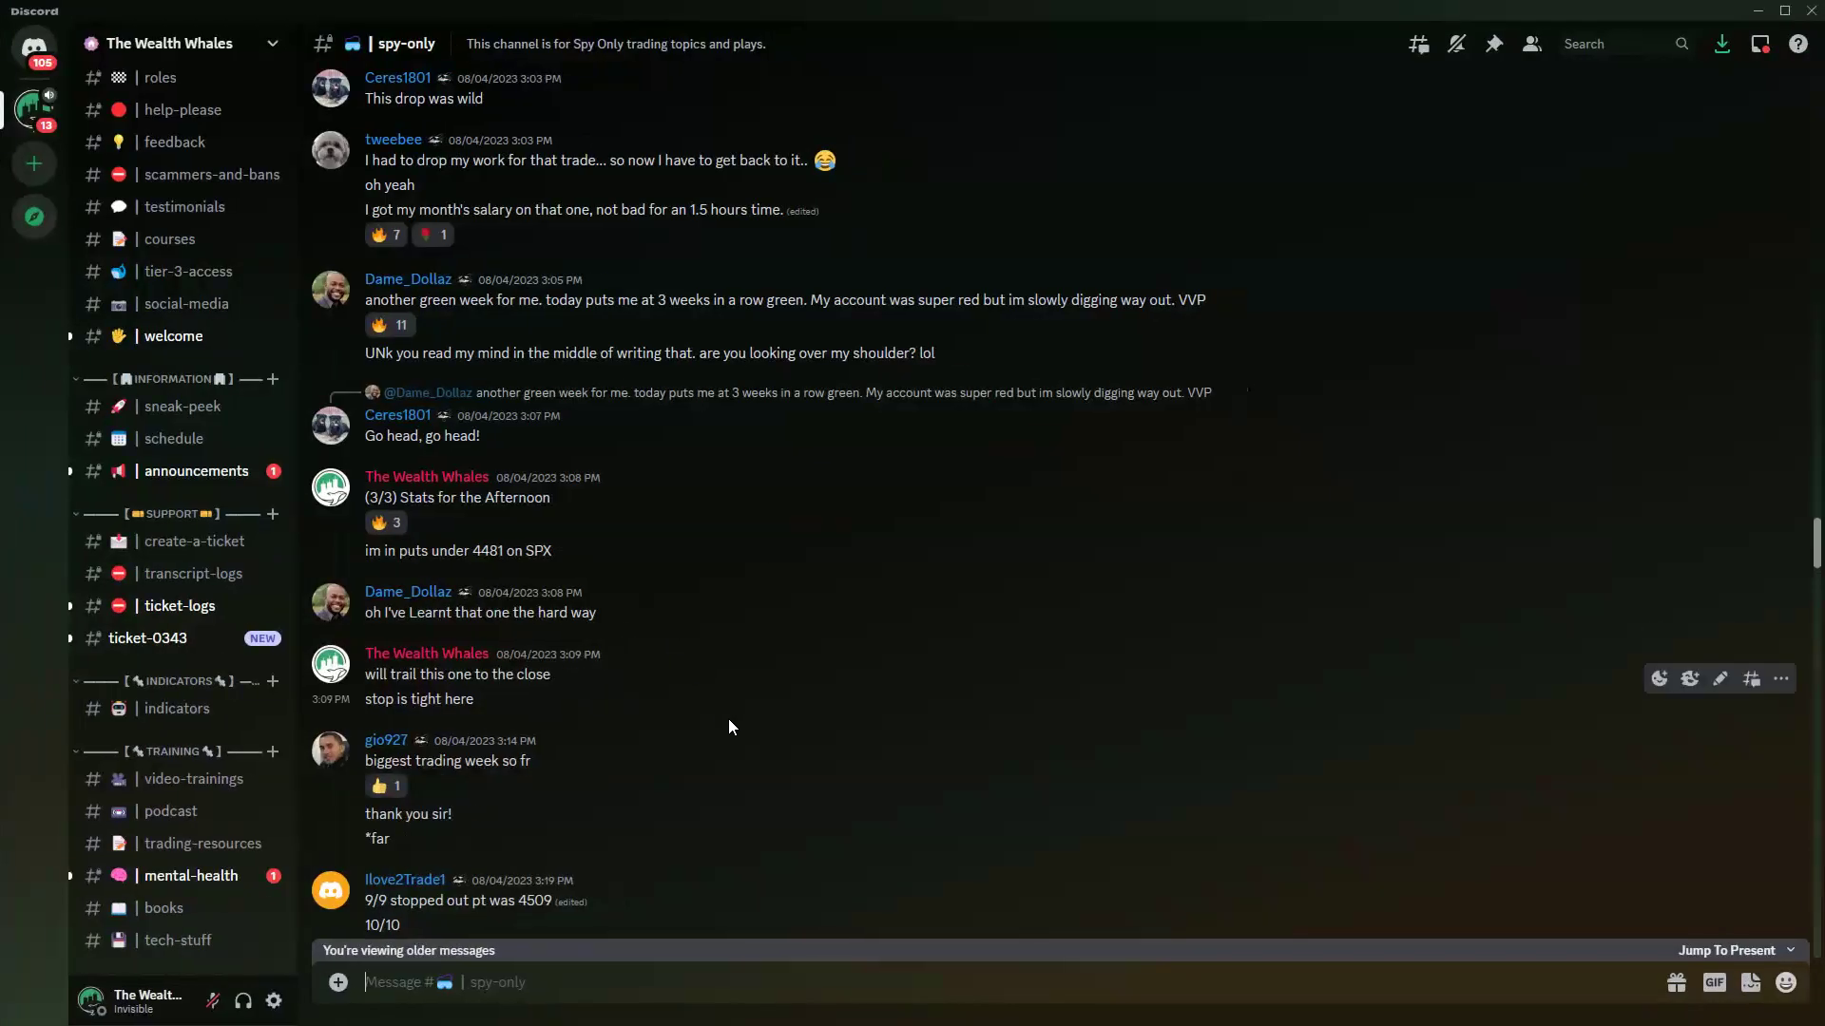
scroll(732, 720, "down", 5)
scroll(732, 720, "down", 5)
scroll(734, 722, "up", 5)
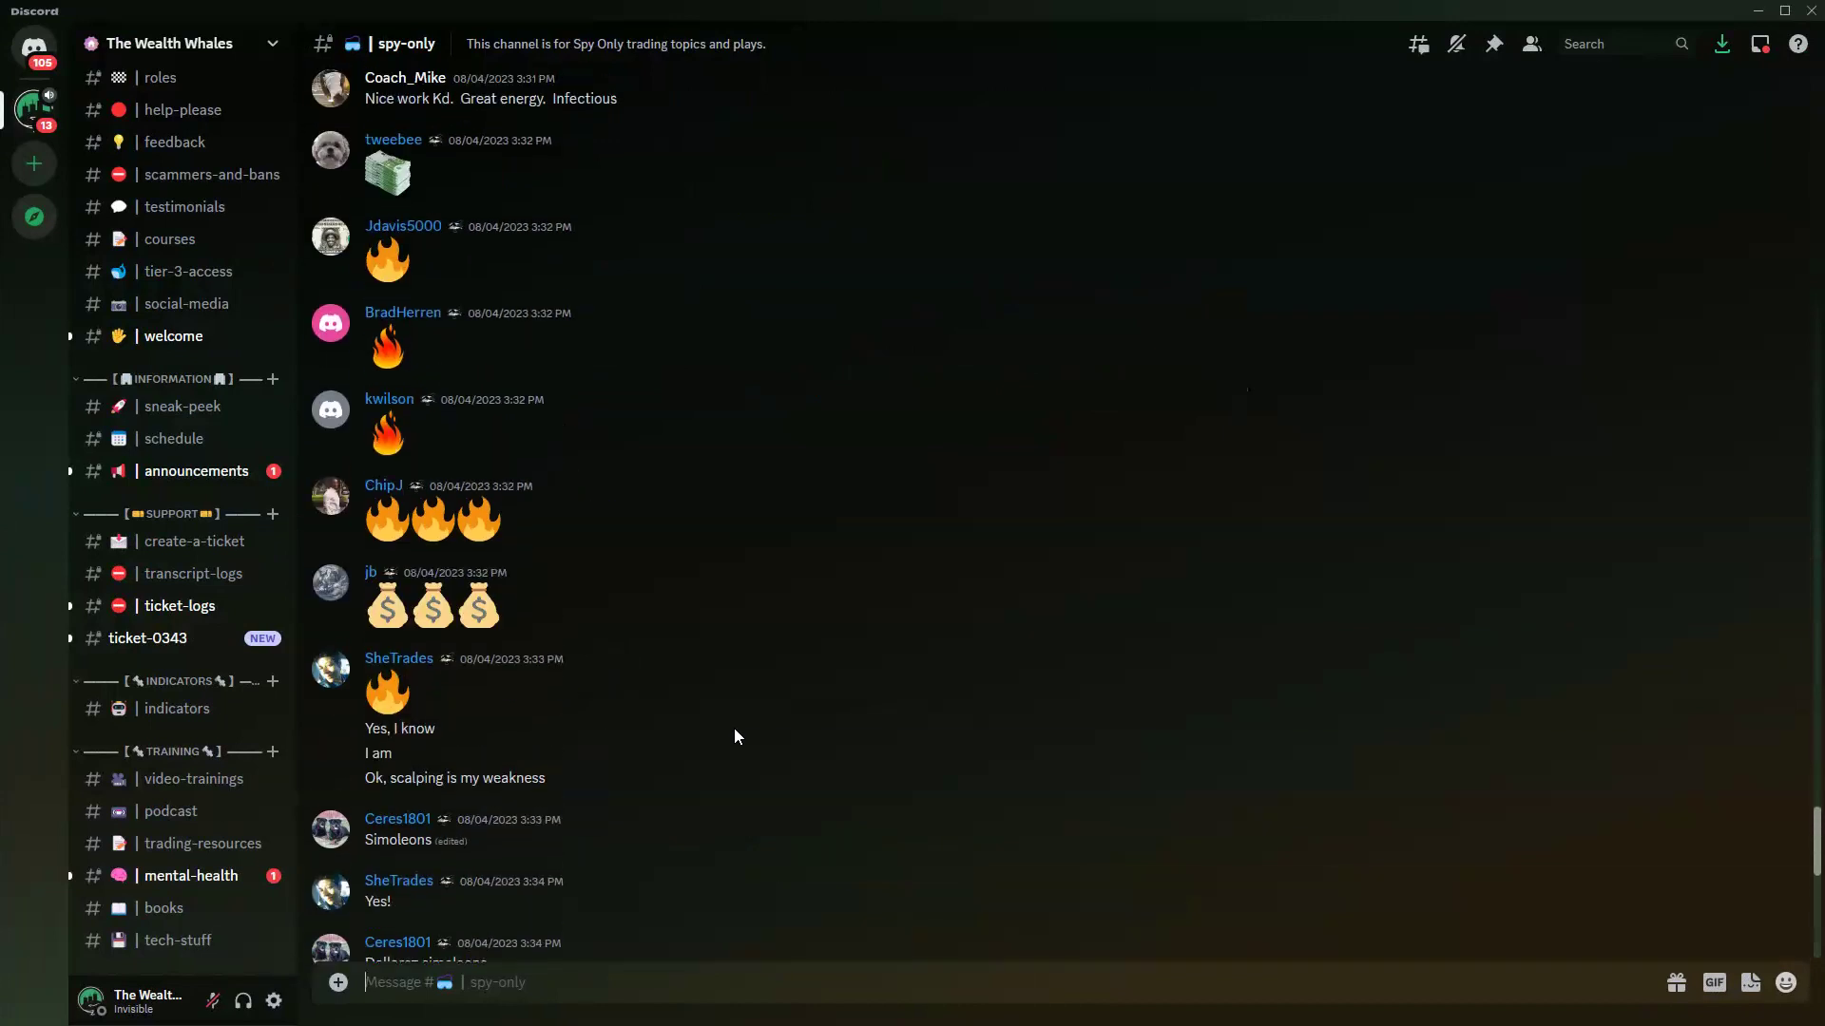
scroll(734, 732, "up", 8)
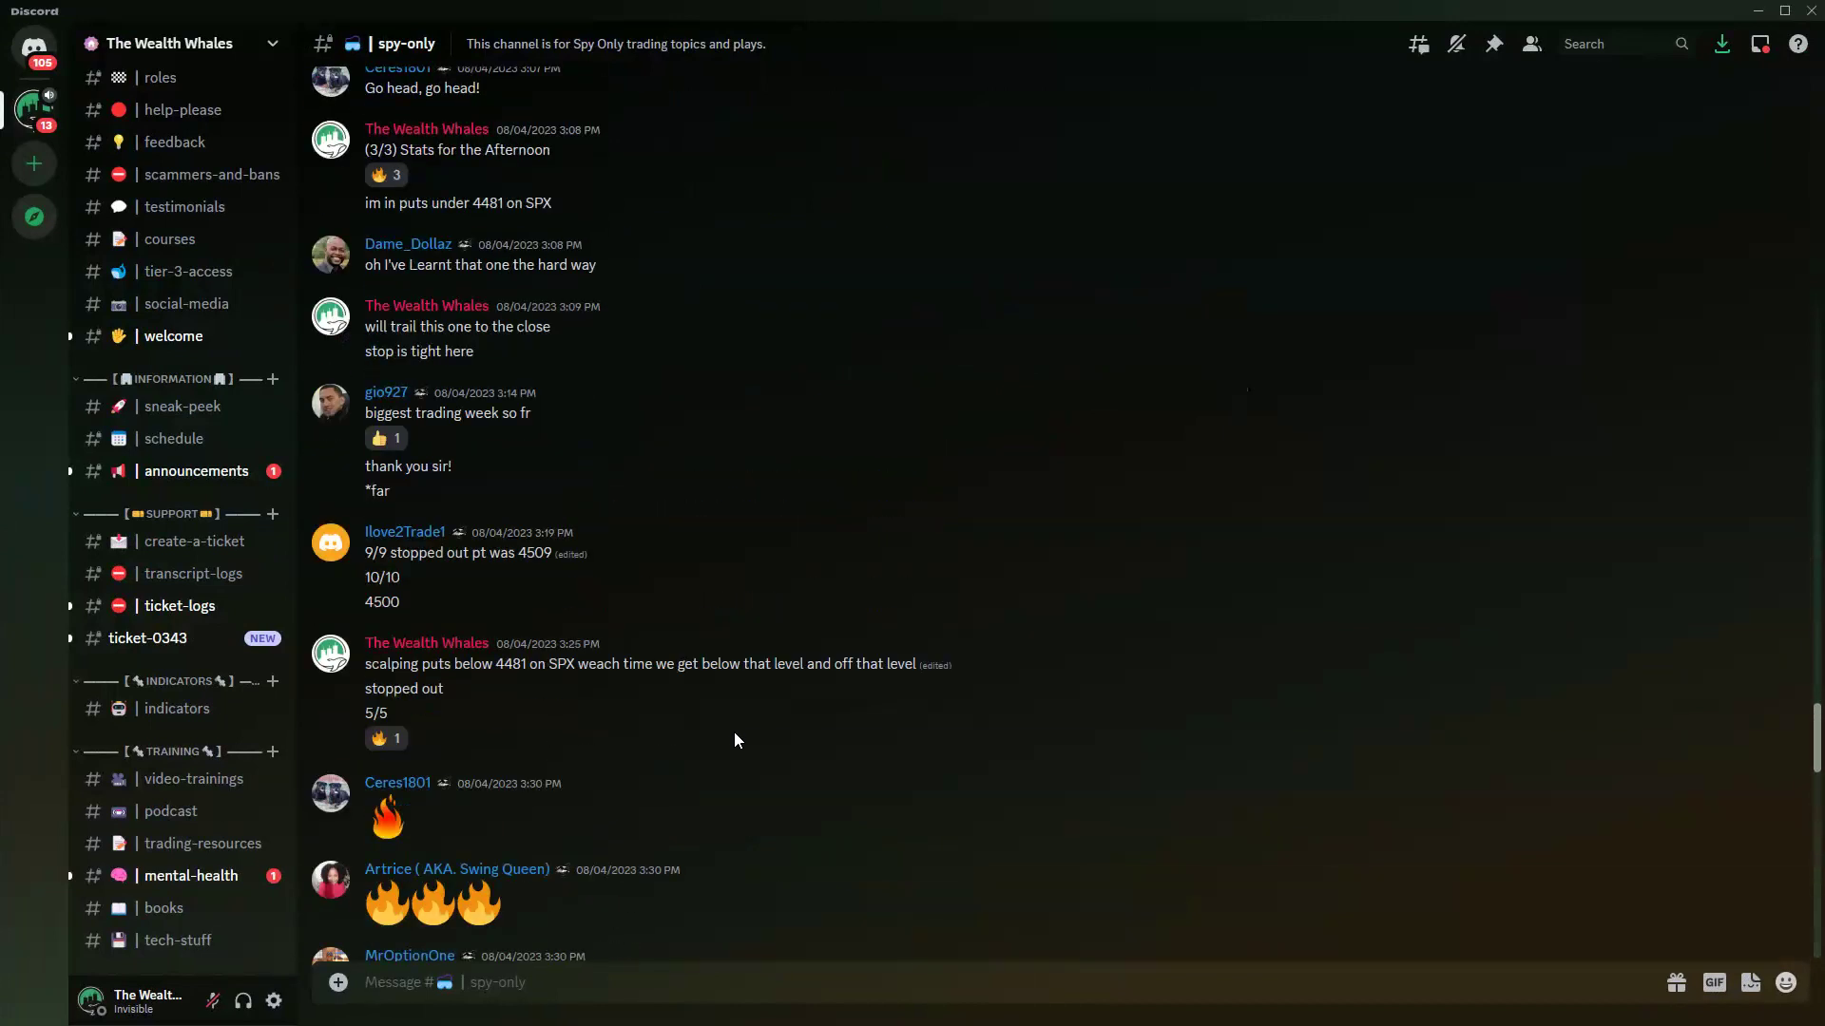
scroll(734, 732, "up", 6)
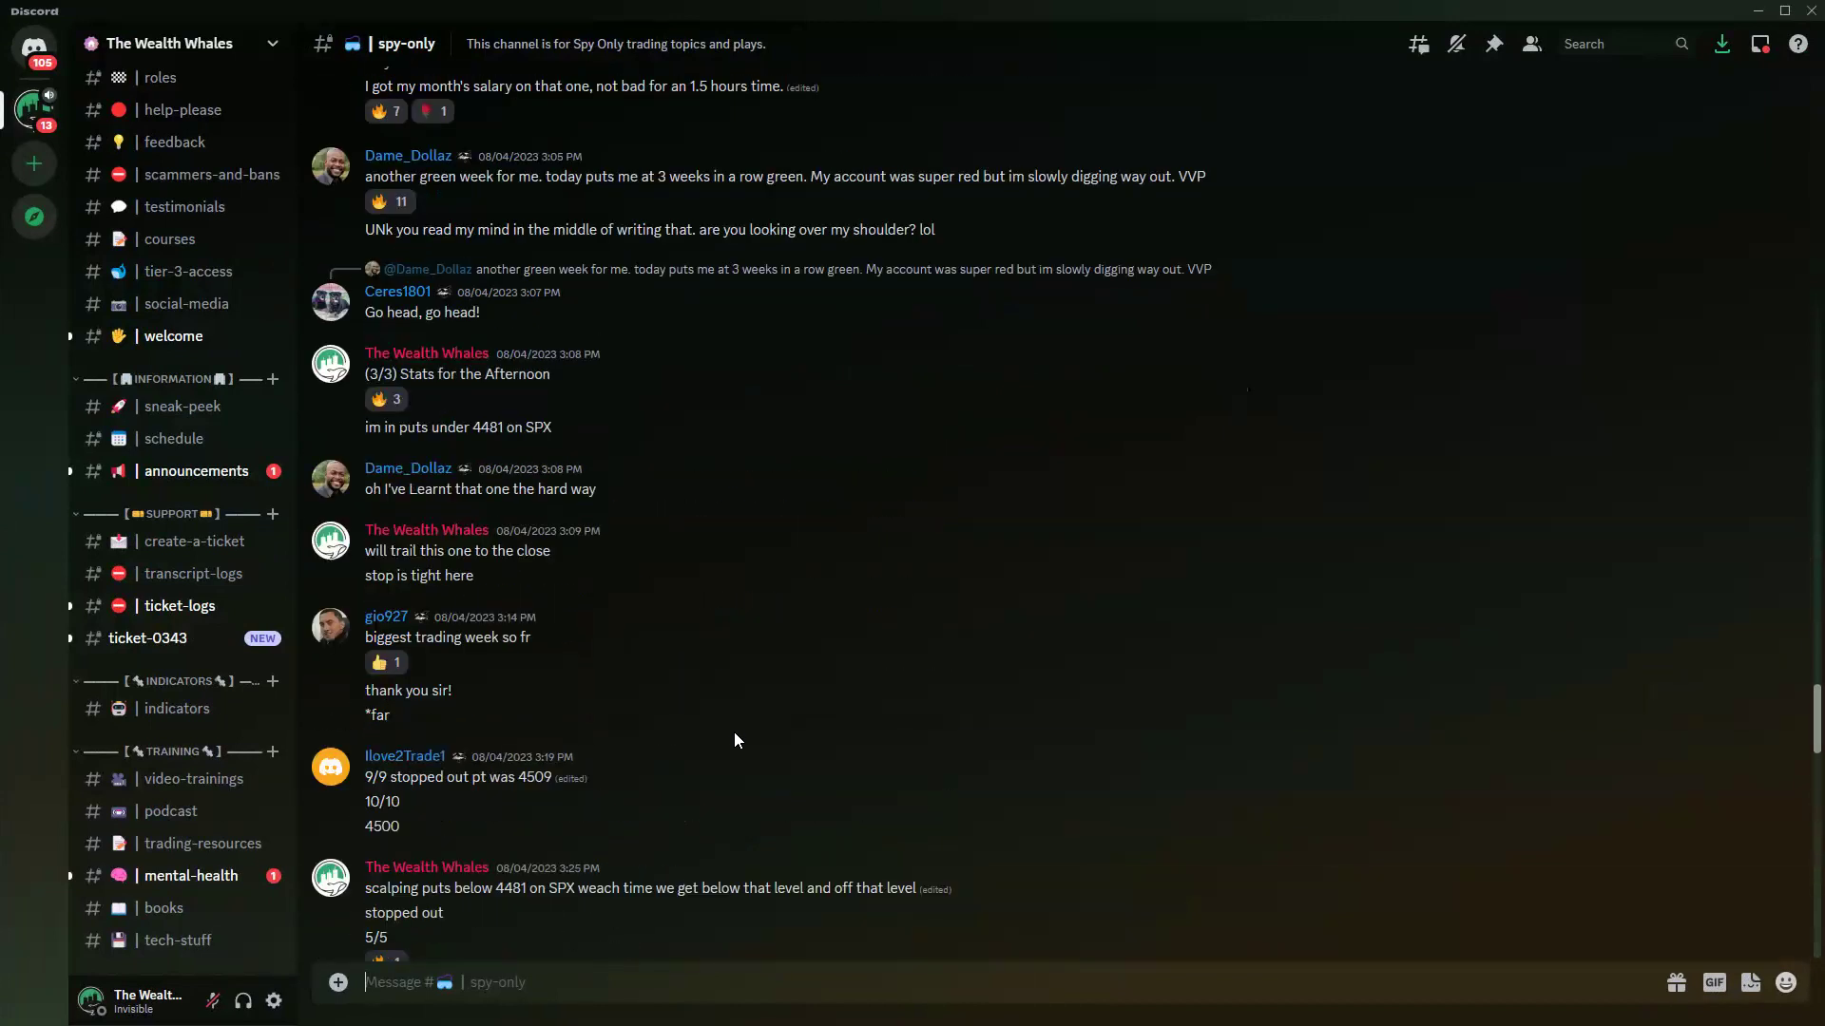
scroll(734, 746, "up", 8)
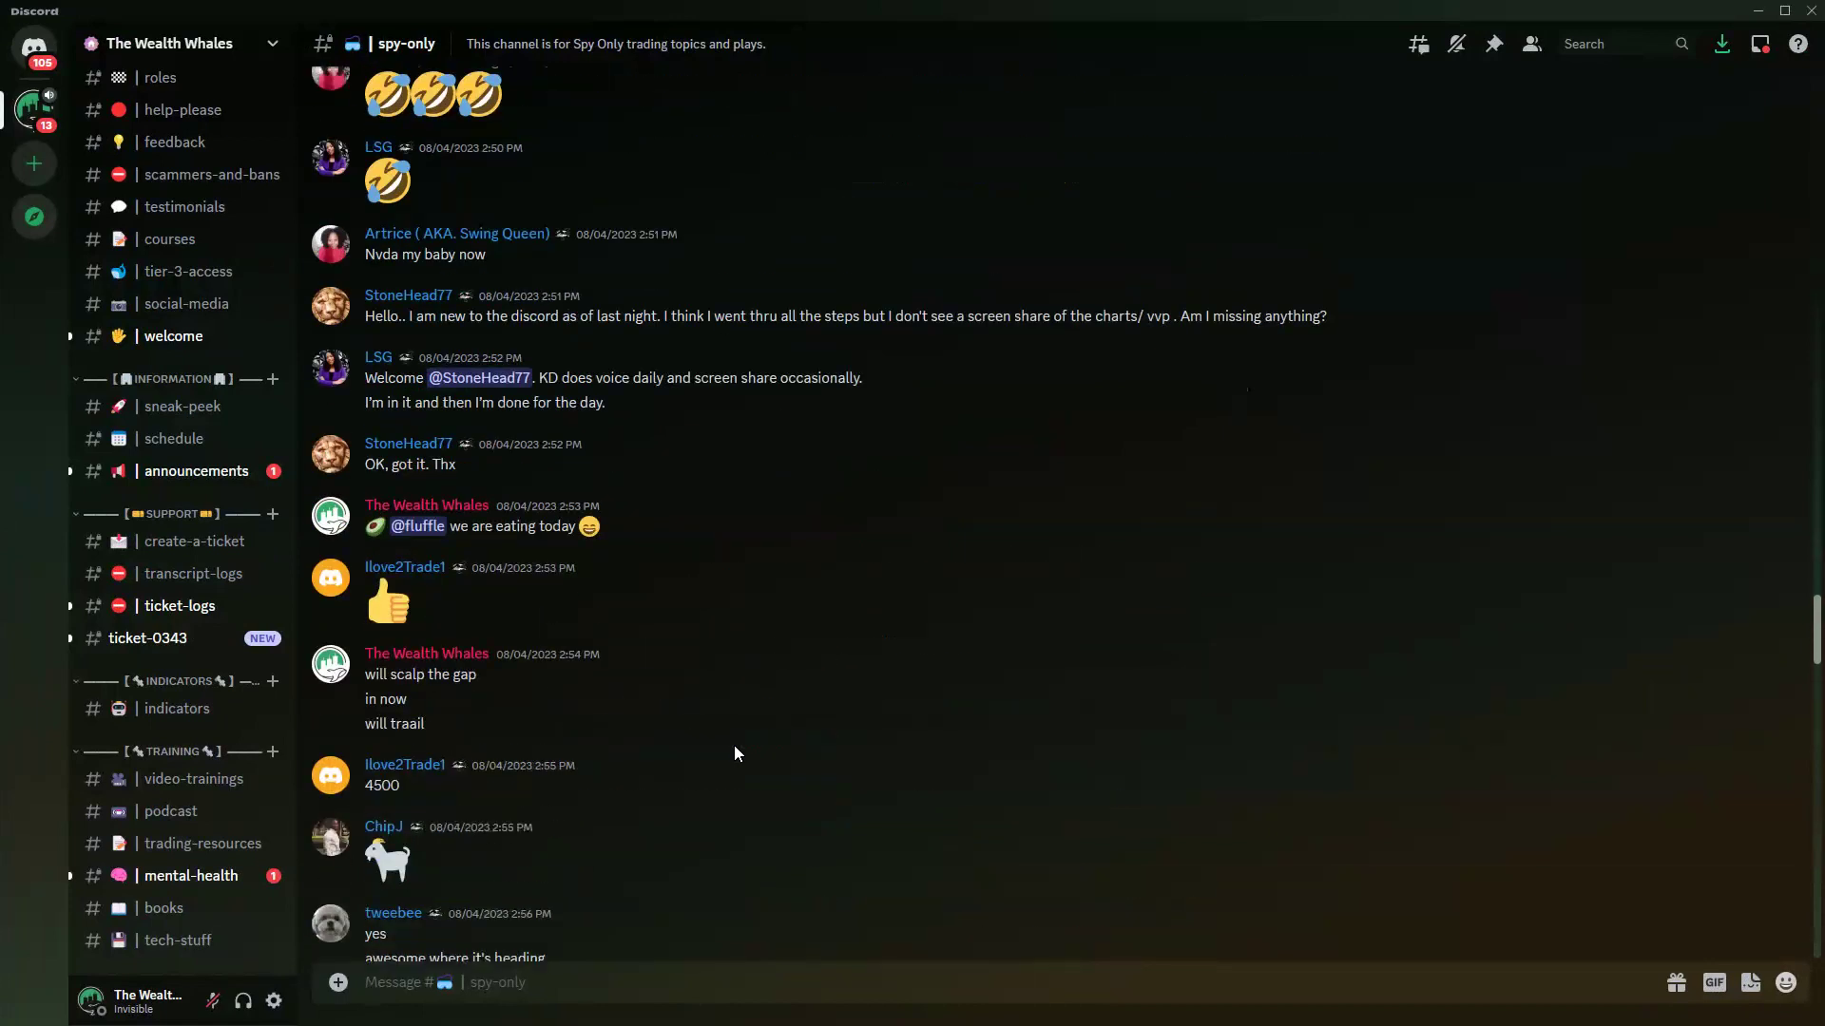
scroll(734, 753, "up", 15)
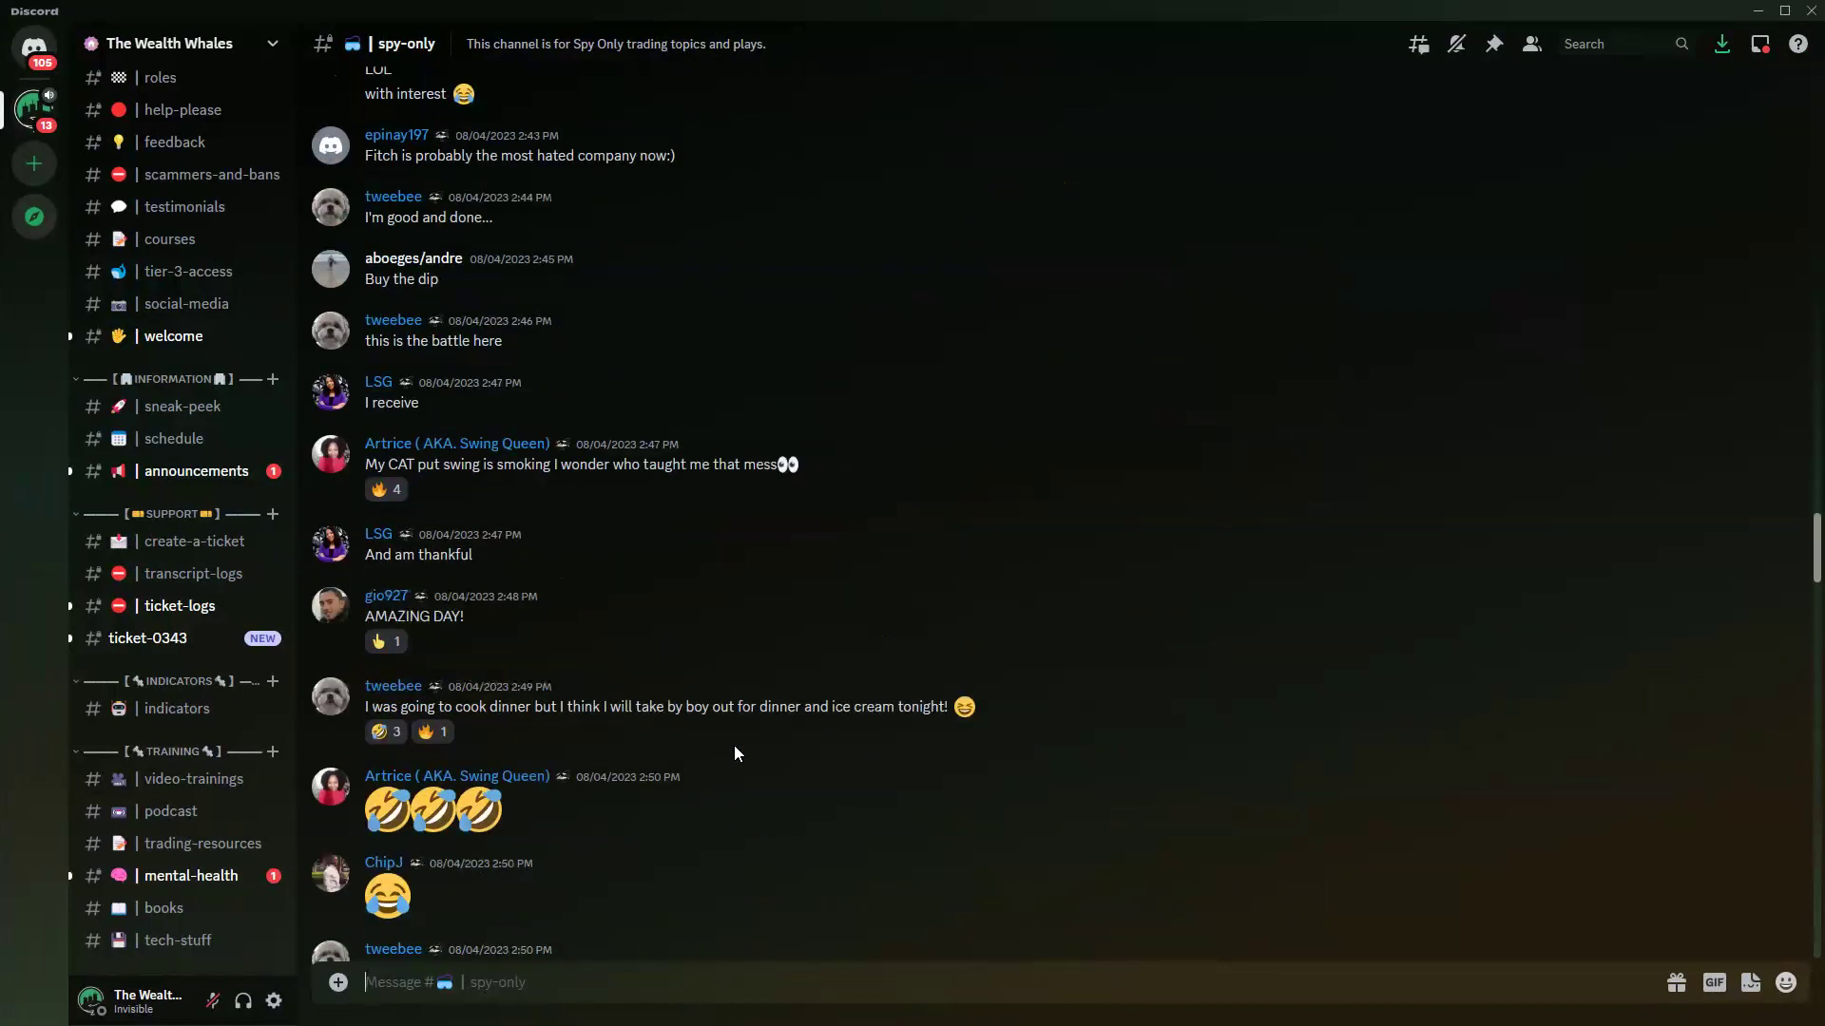
scroll(733, 753, "up", 3)
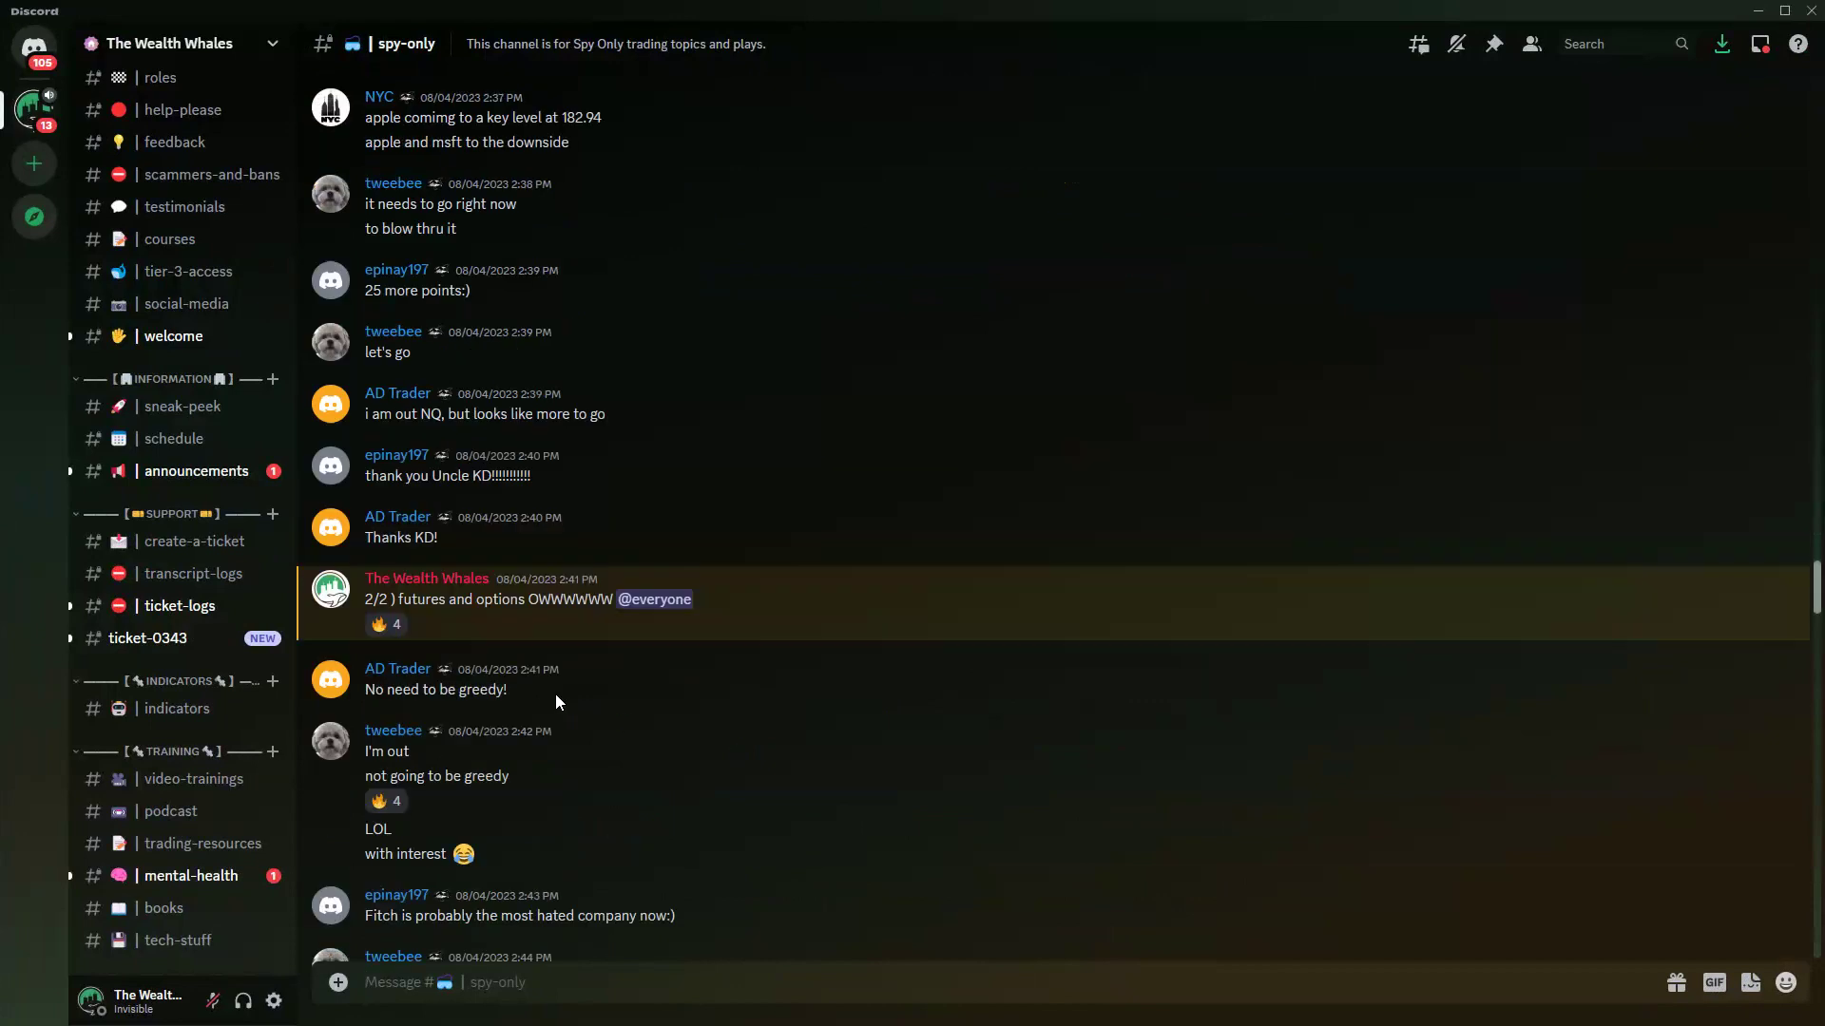
scroll(809, 584, "up", 5)
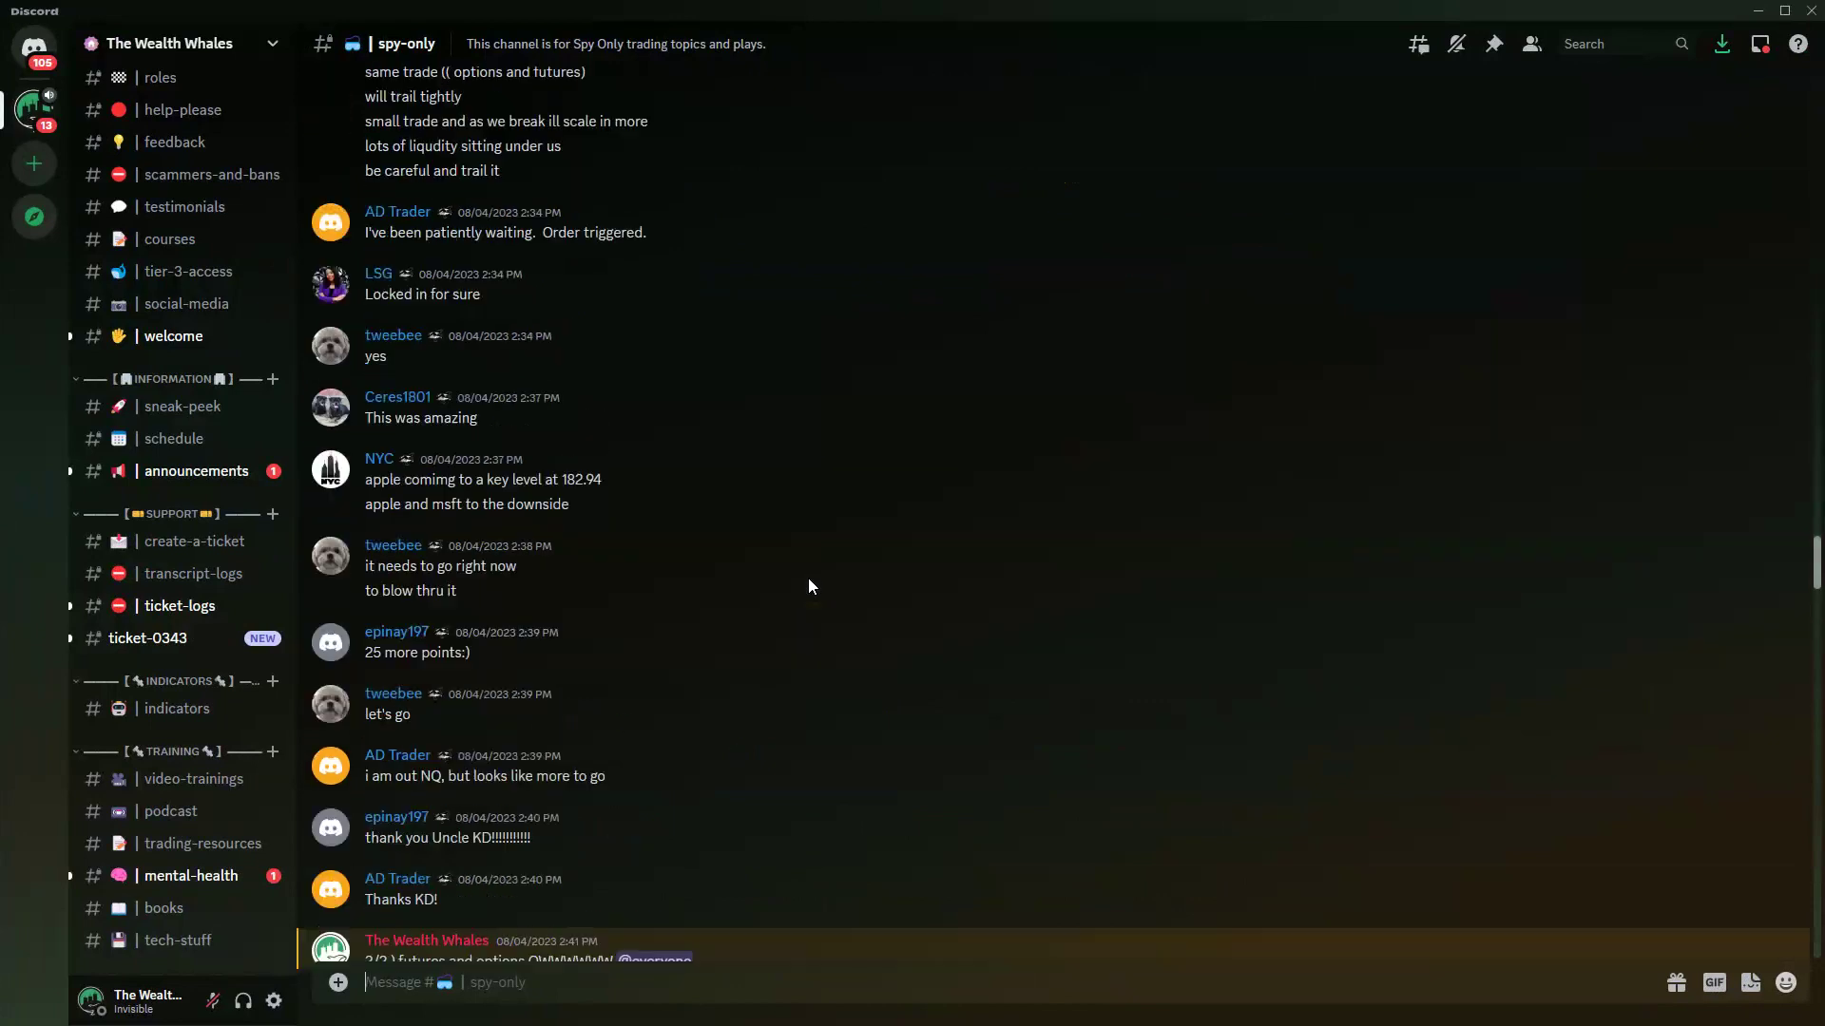
left_click_drag(369, 768, 462, 764)
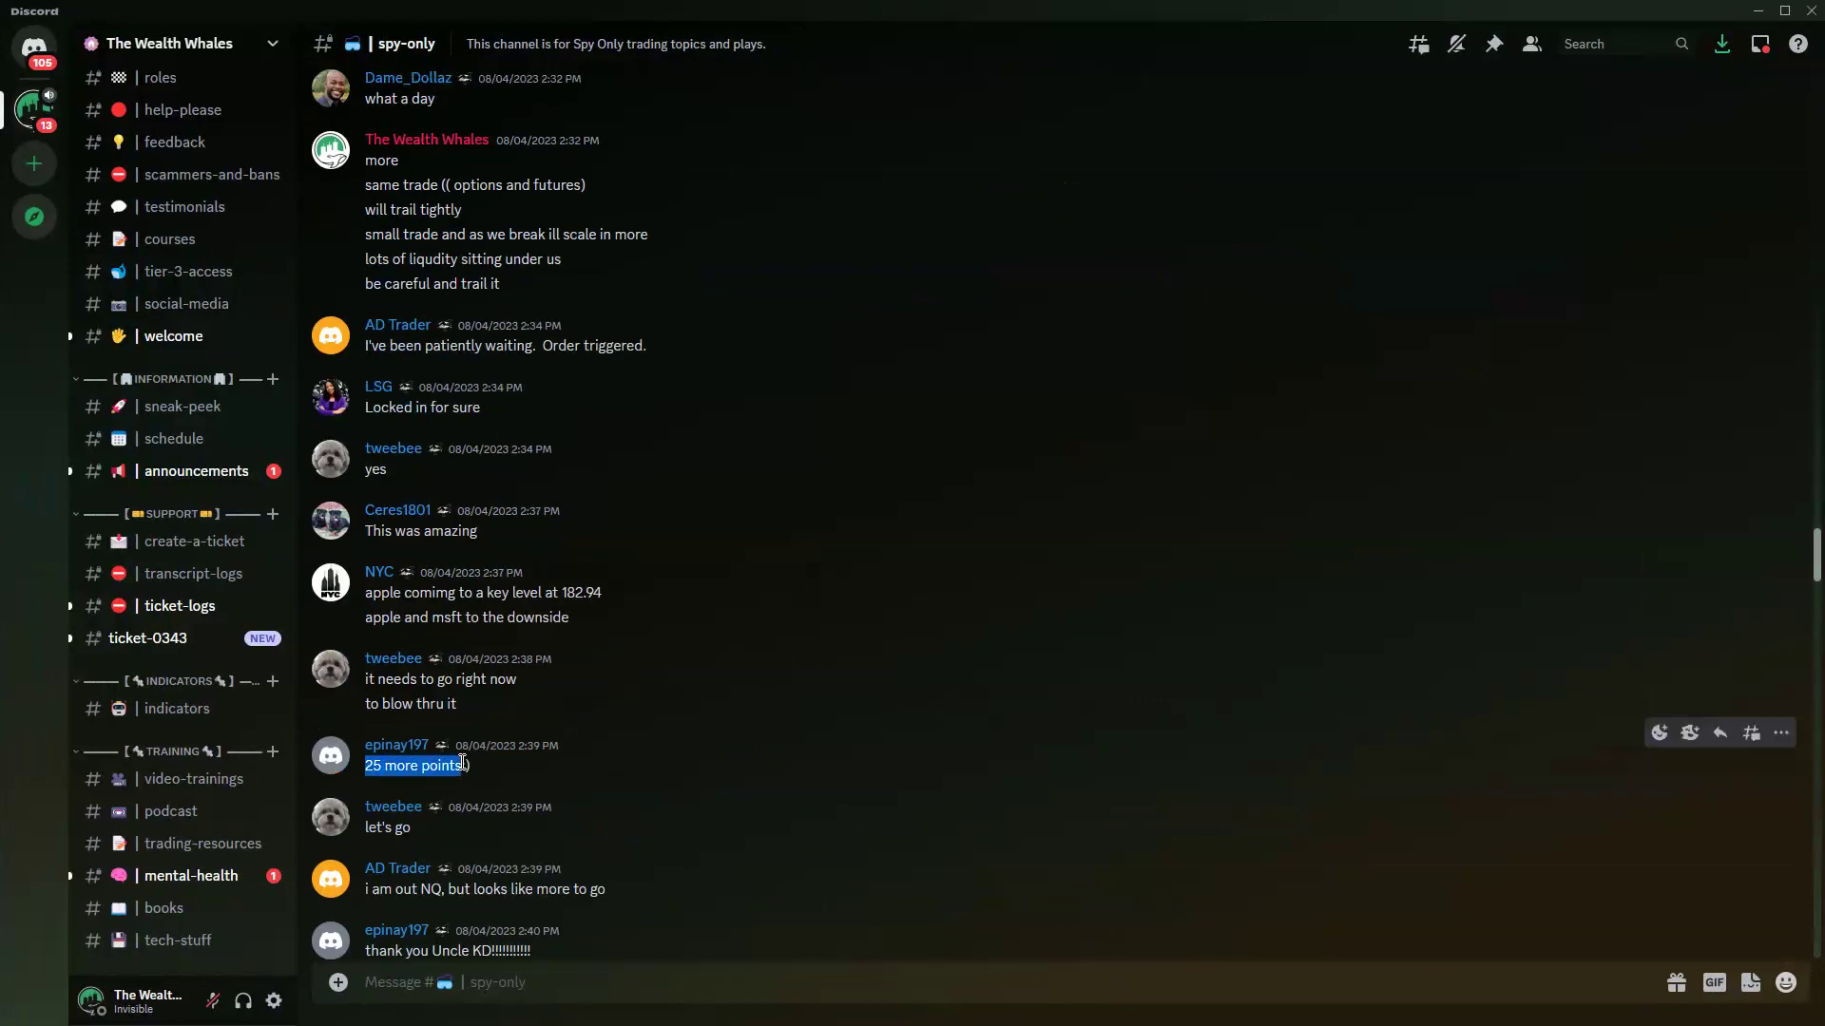
scroll(699, 766, "up", 2)
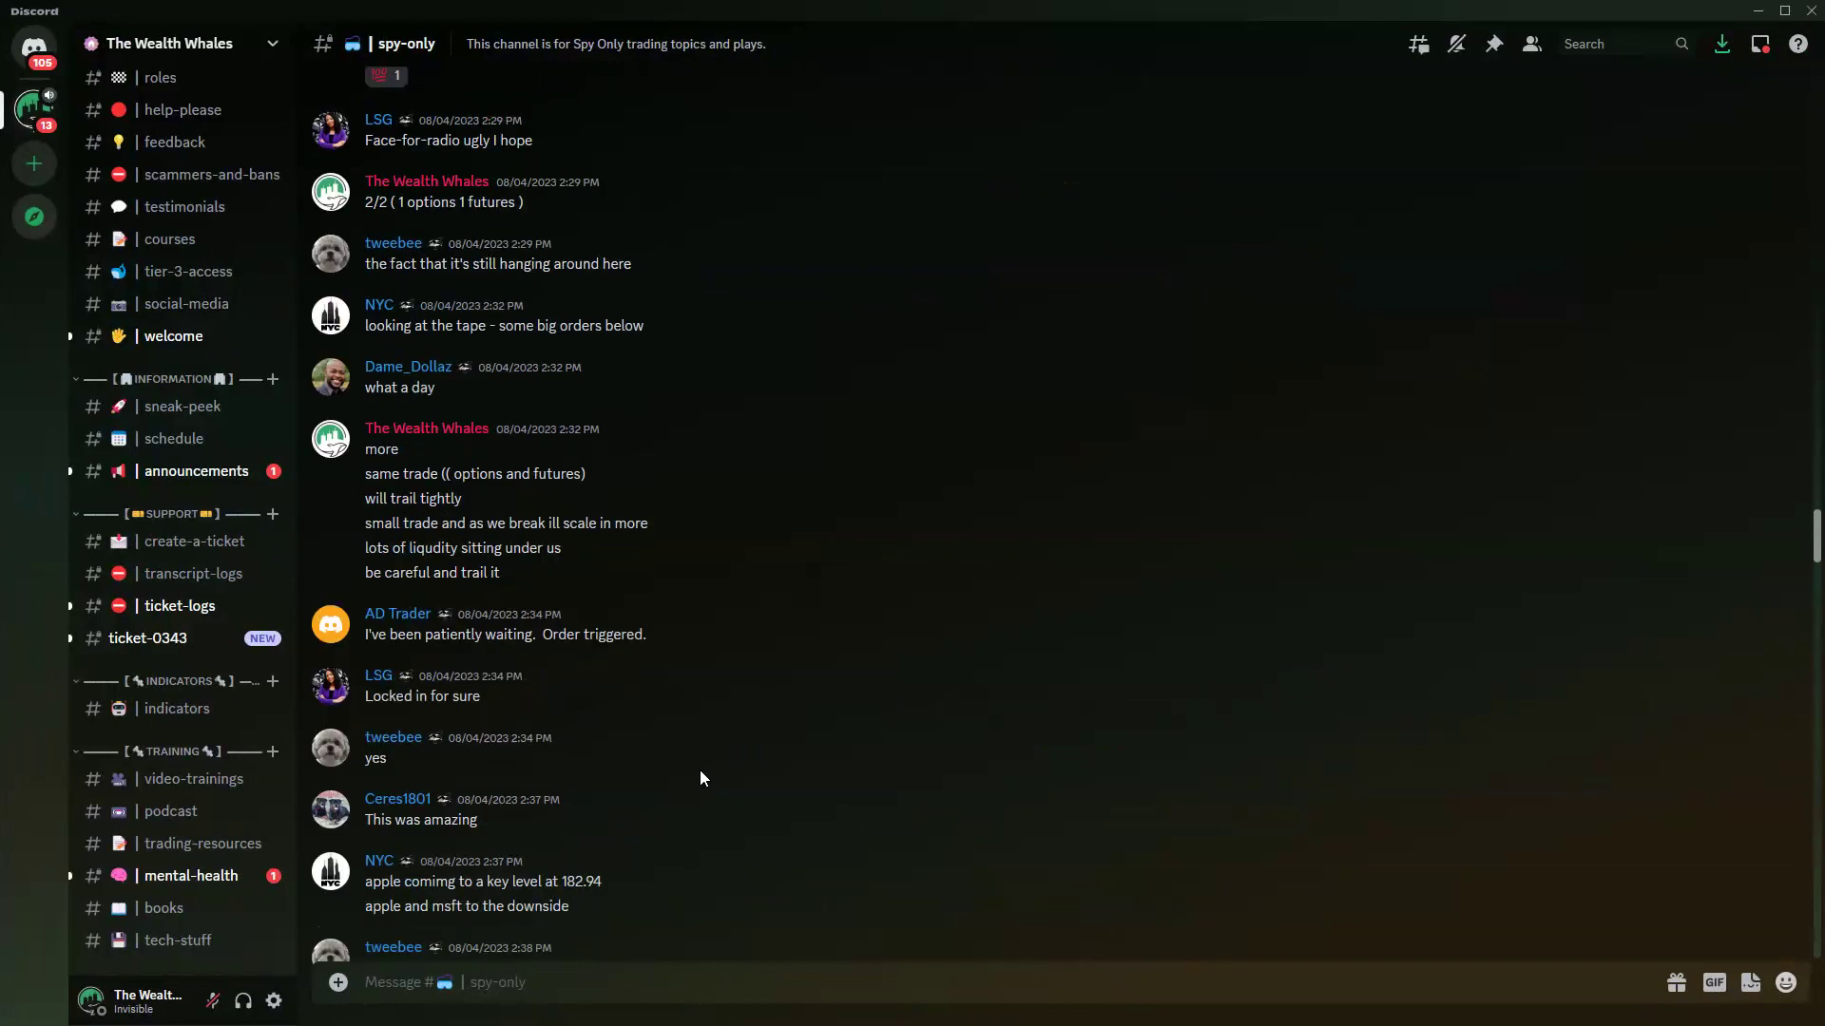
scroll(699, 770, "up", 1)
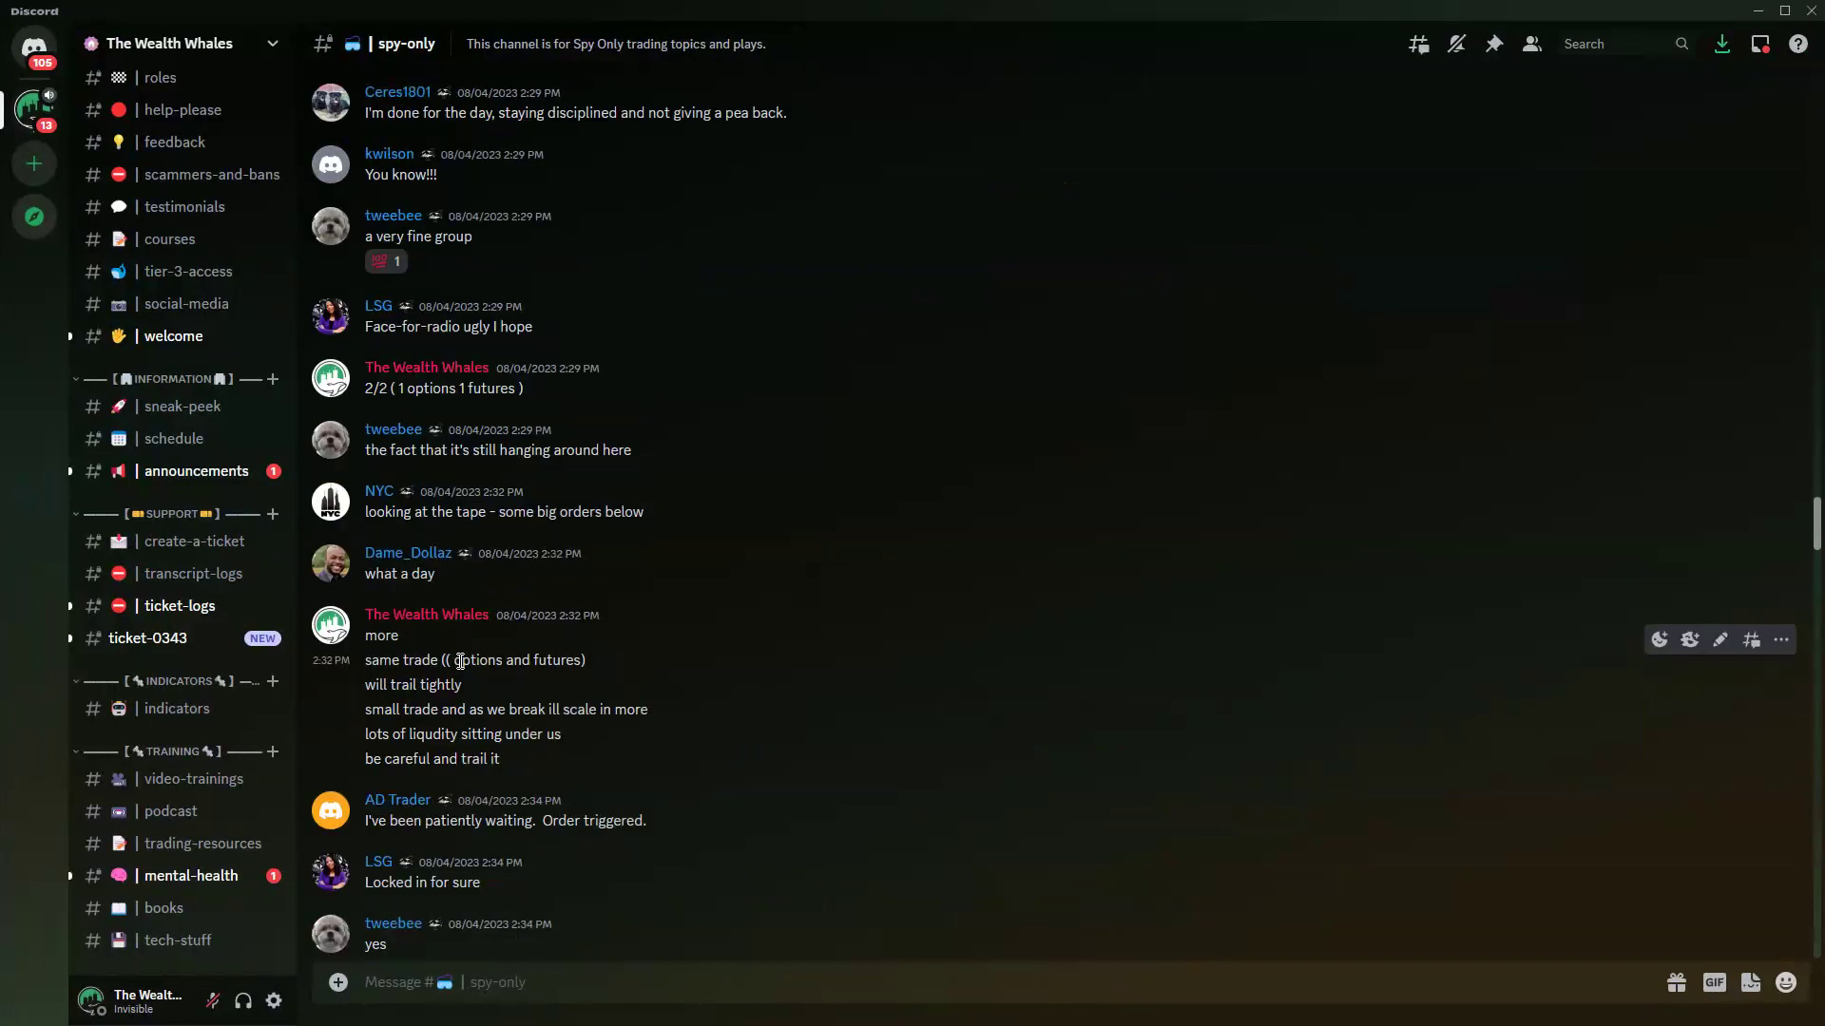
left_click_drag(460, 662, 610, 659)
scroll(648, 726, "up", 3)
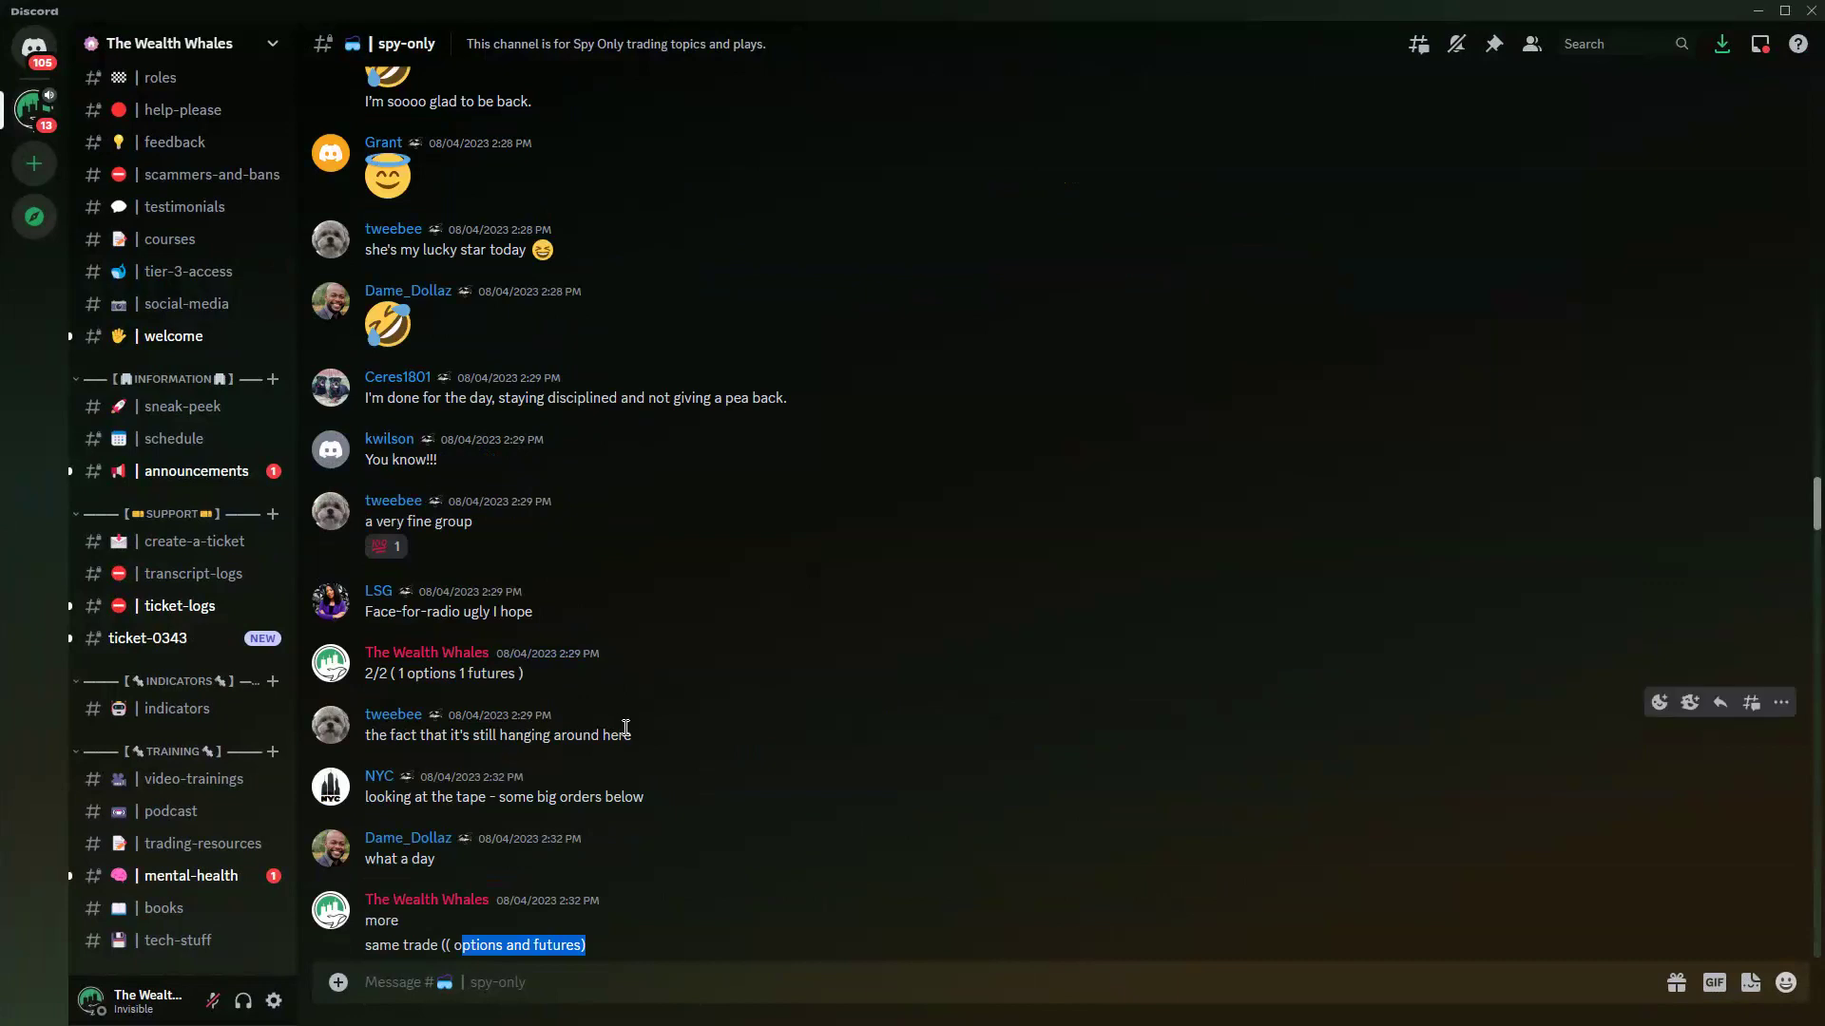
scroll(652, 734, "up", 13)
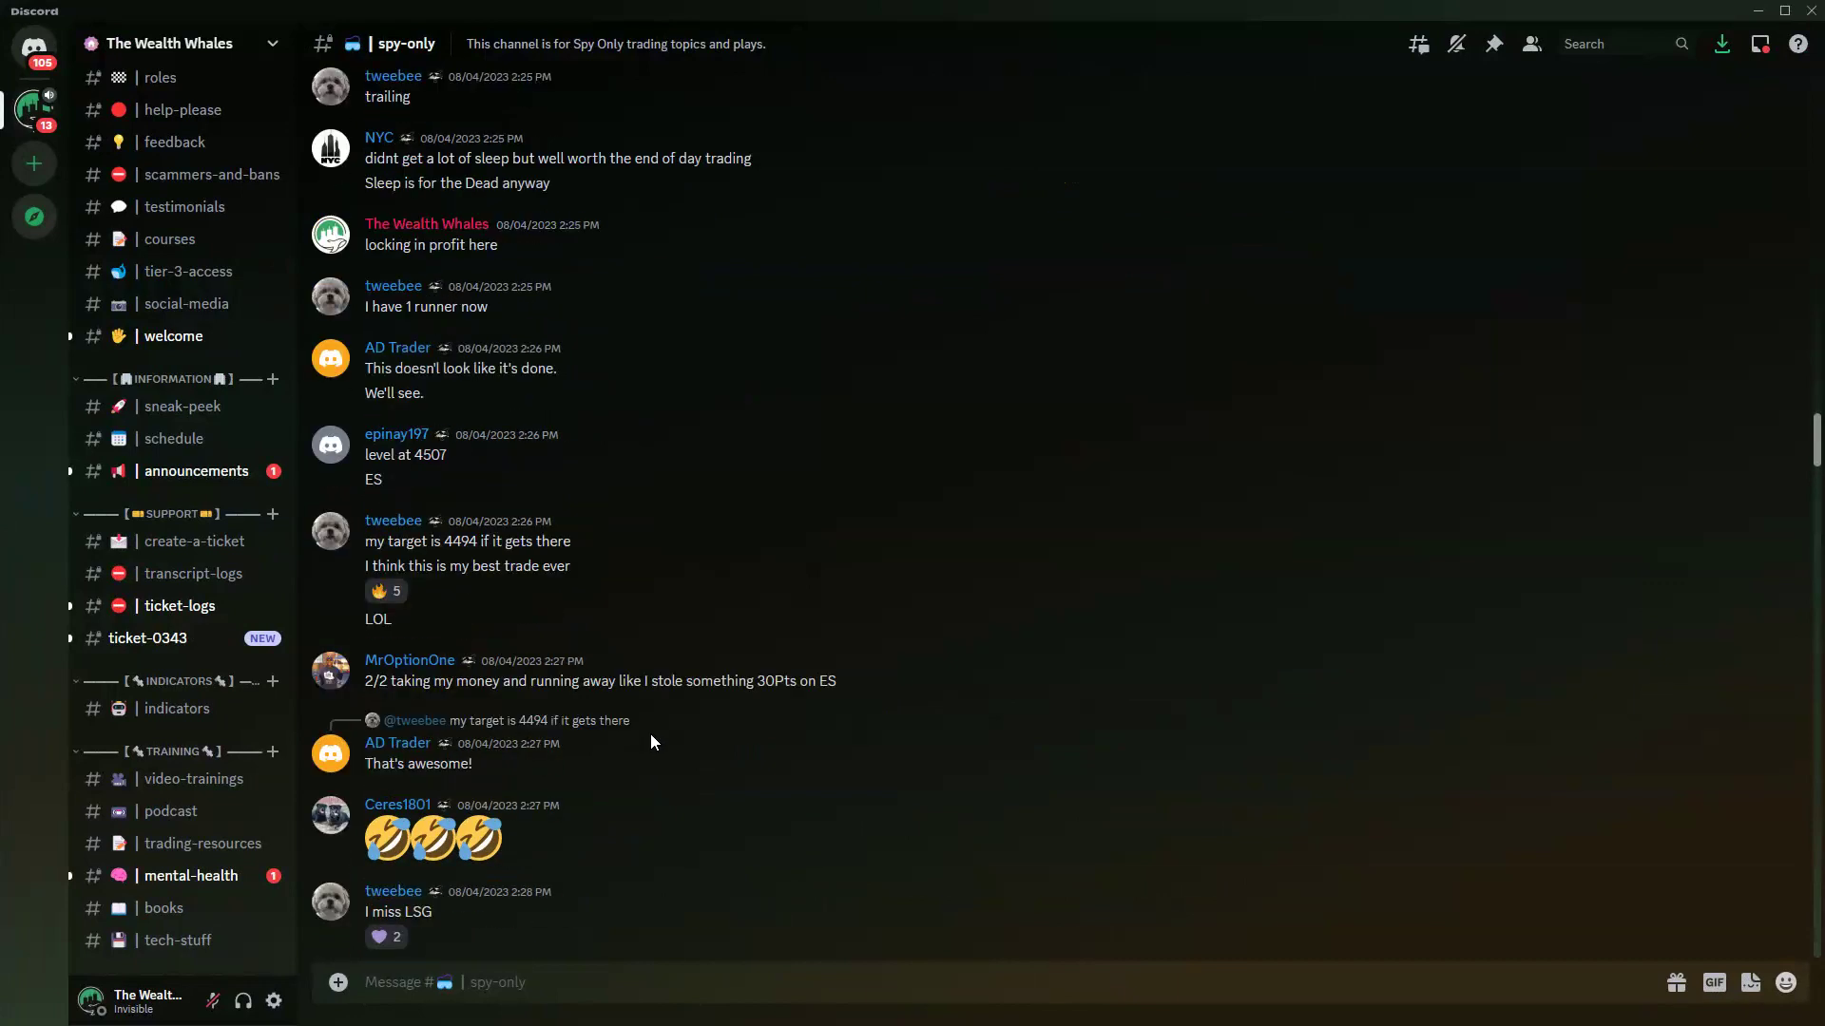
scroll(638, 756, "up", 5)
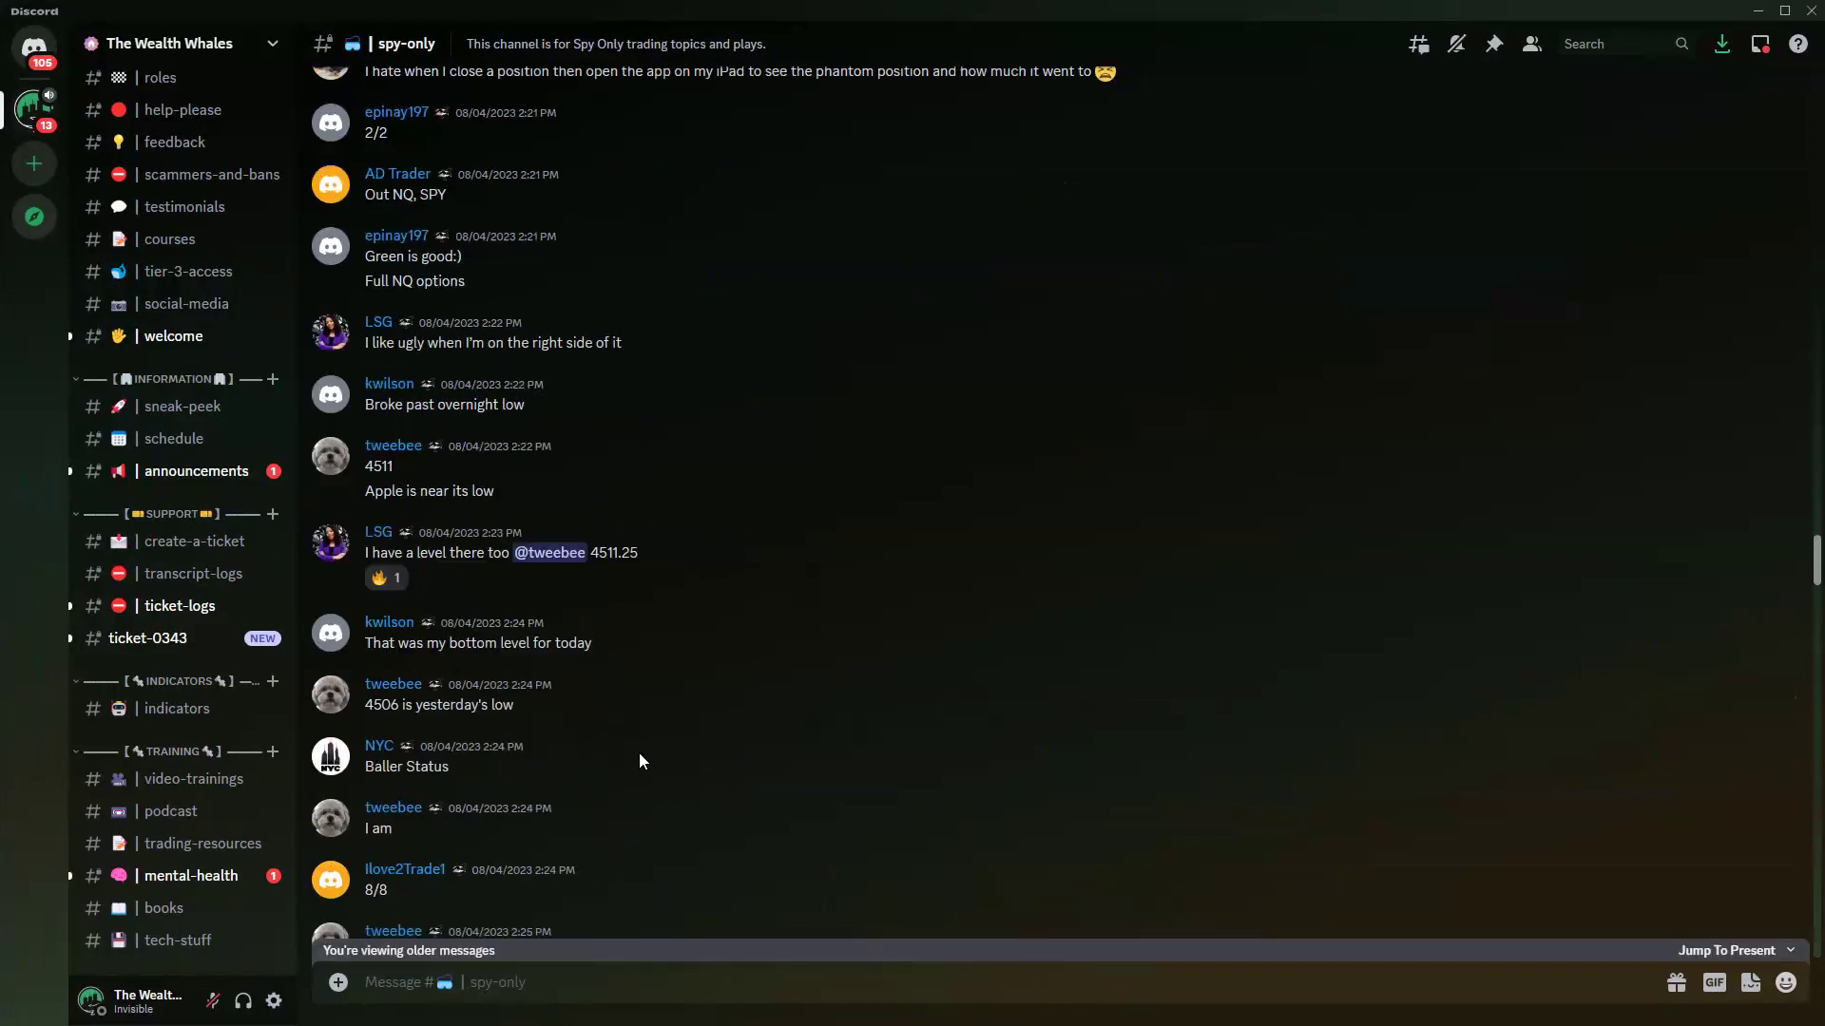
scroll(638, 757, "down", 12)
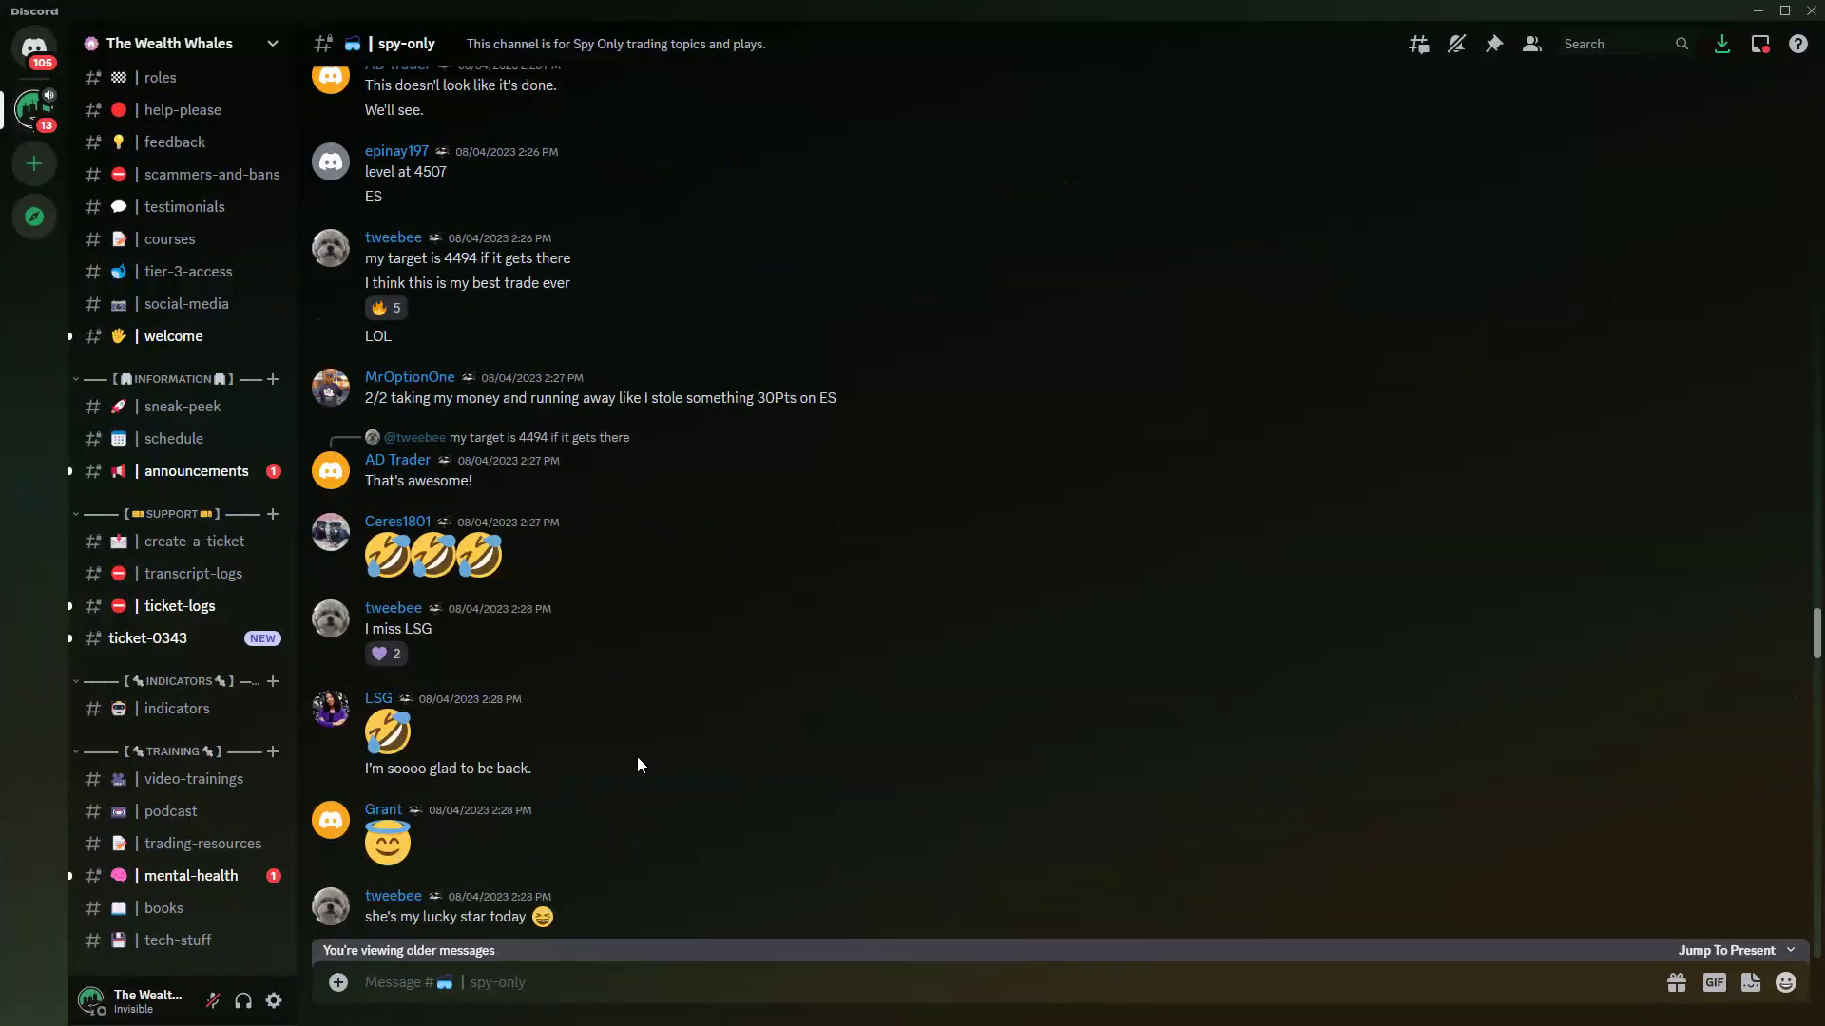
scroll(638, 758, "down", 20)
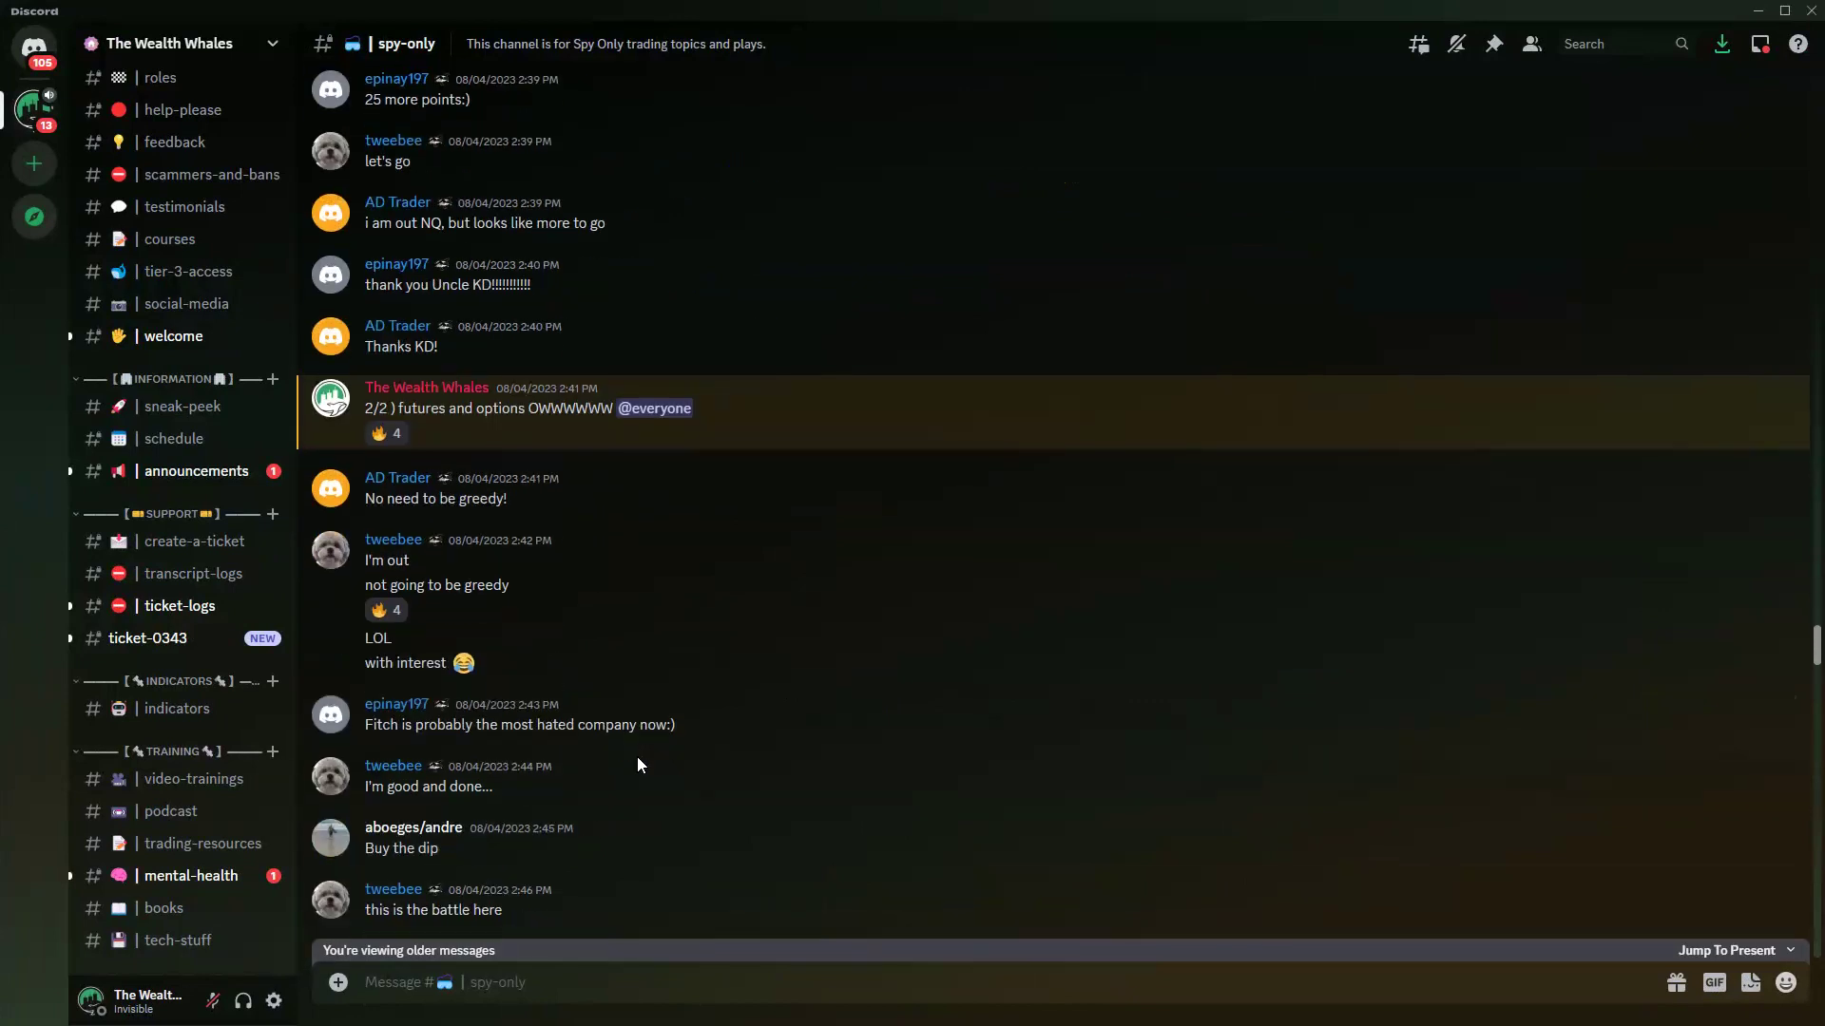
scroll(637, 757, "down", 15)
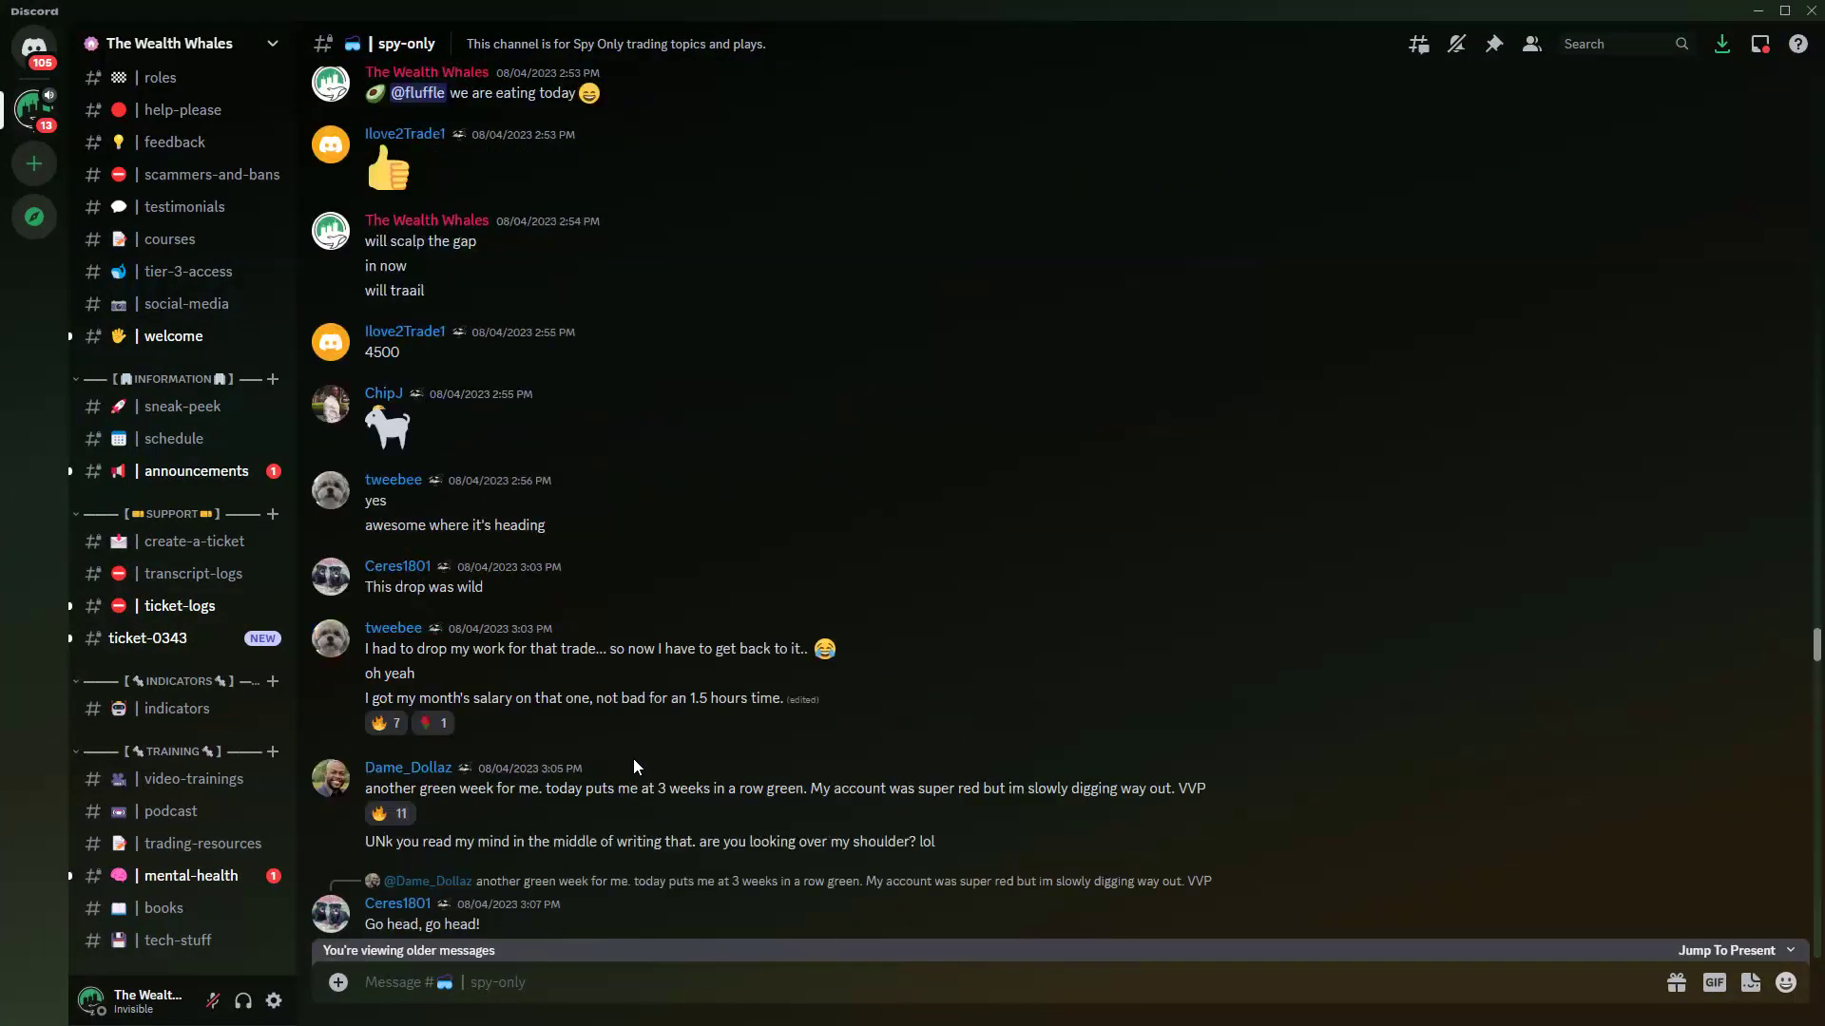
scroll(634, 757, "down", 6)
scroll(632, 758, "down", 1)
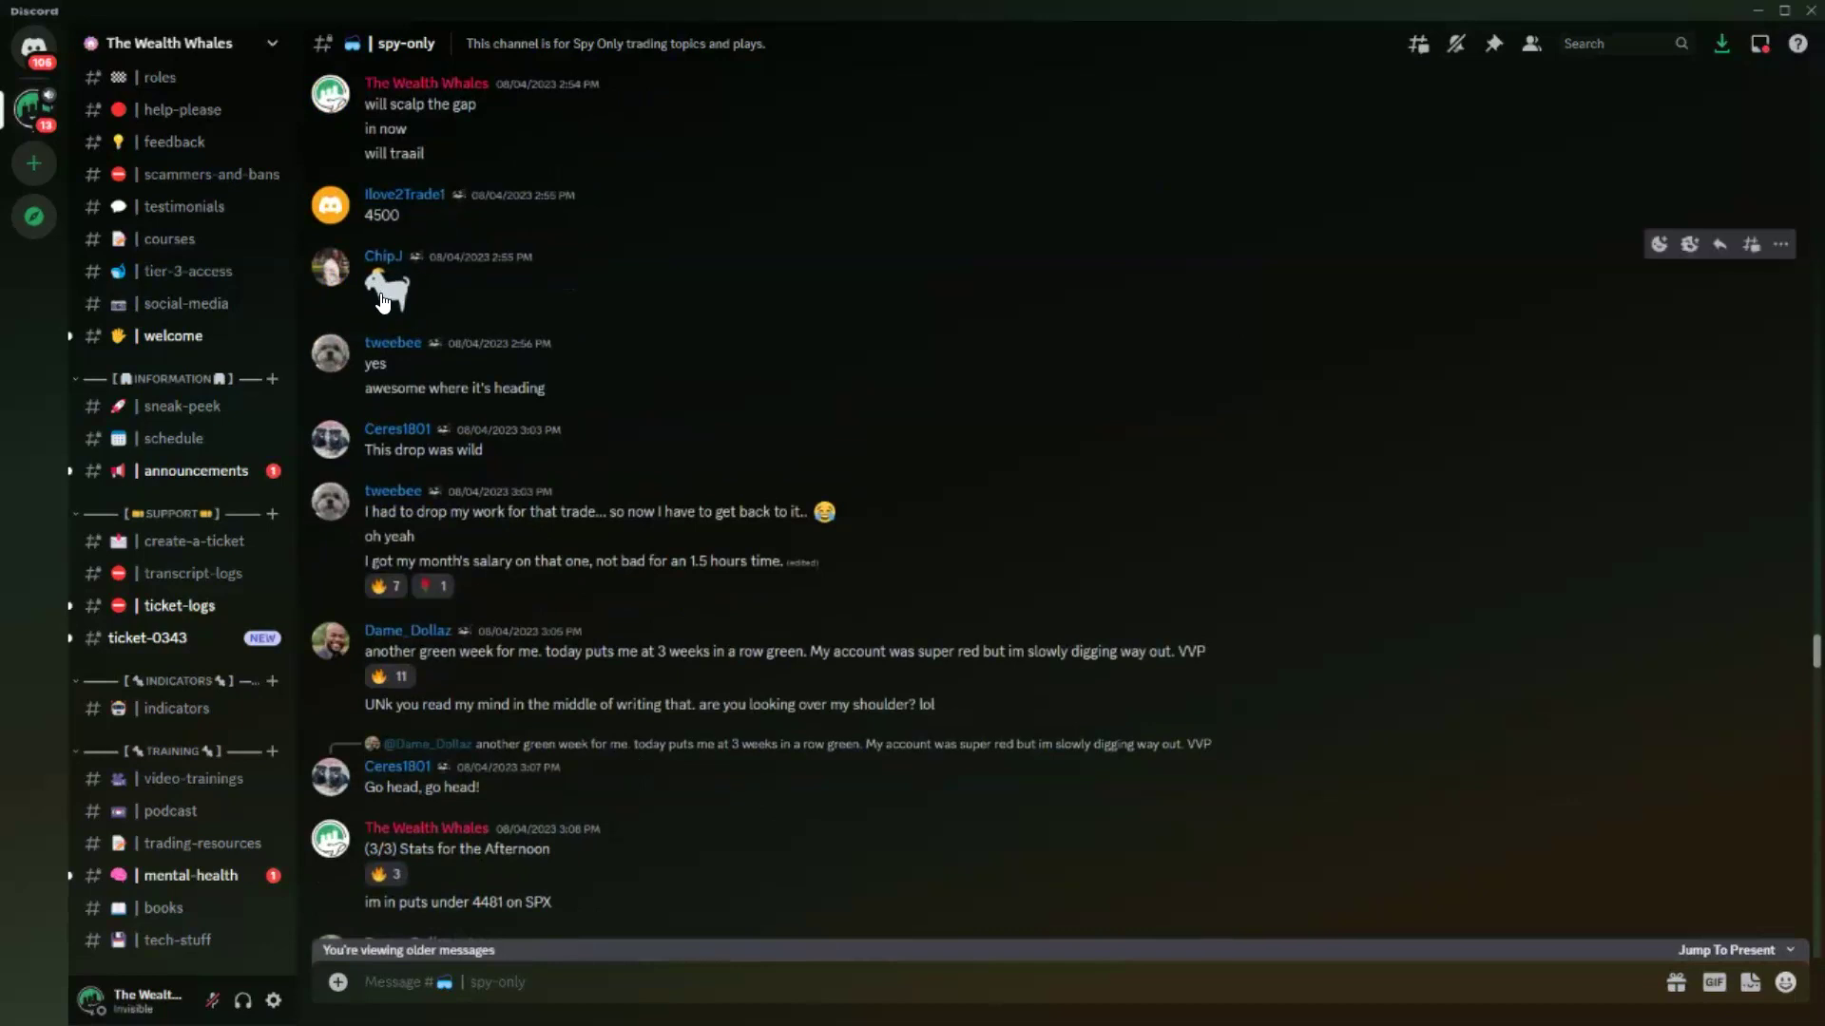
scroll(687, 690, "down", 3)
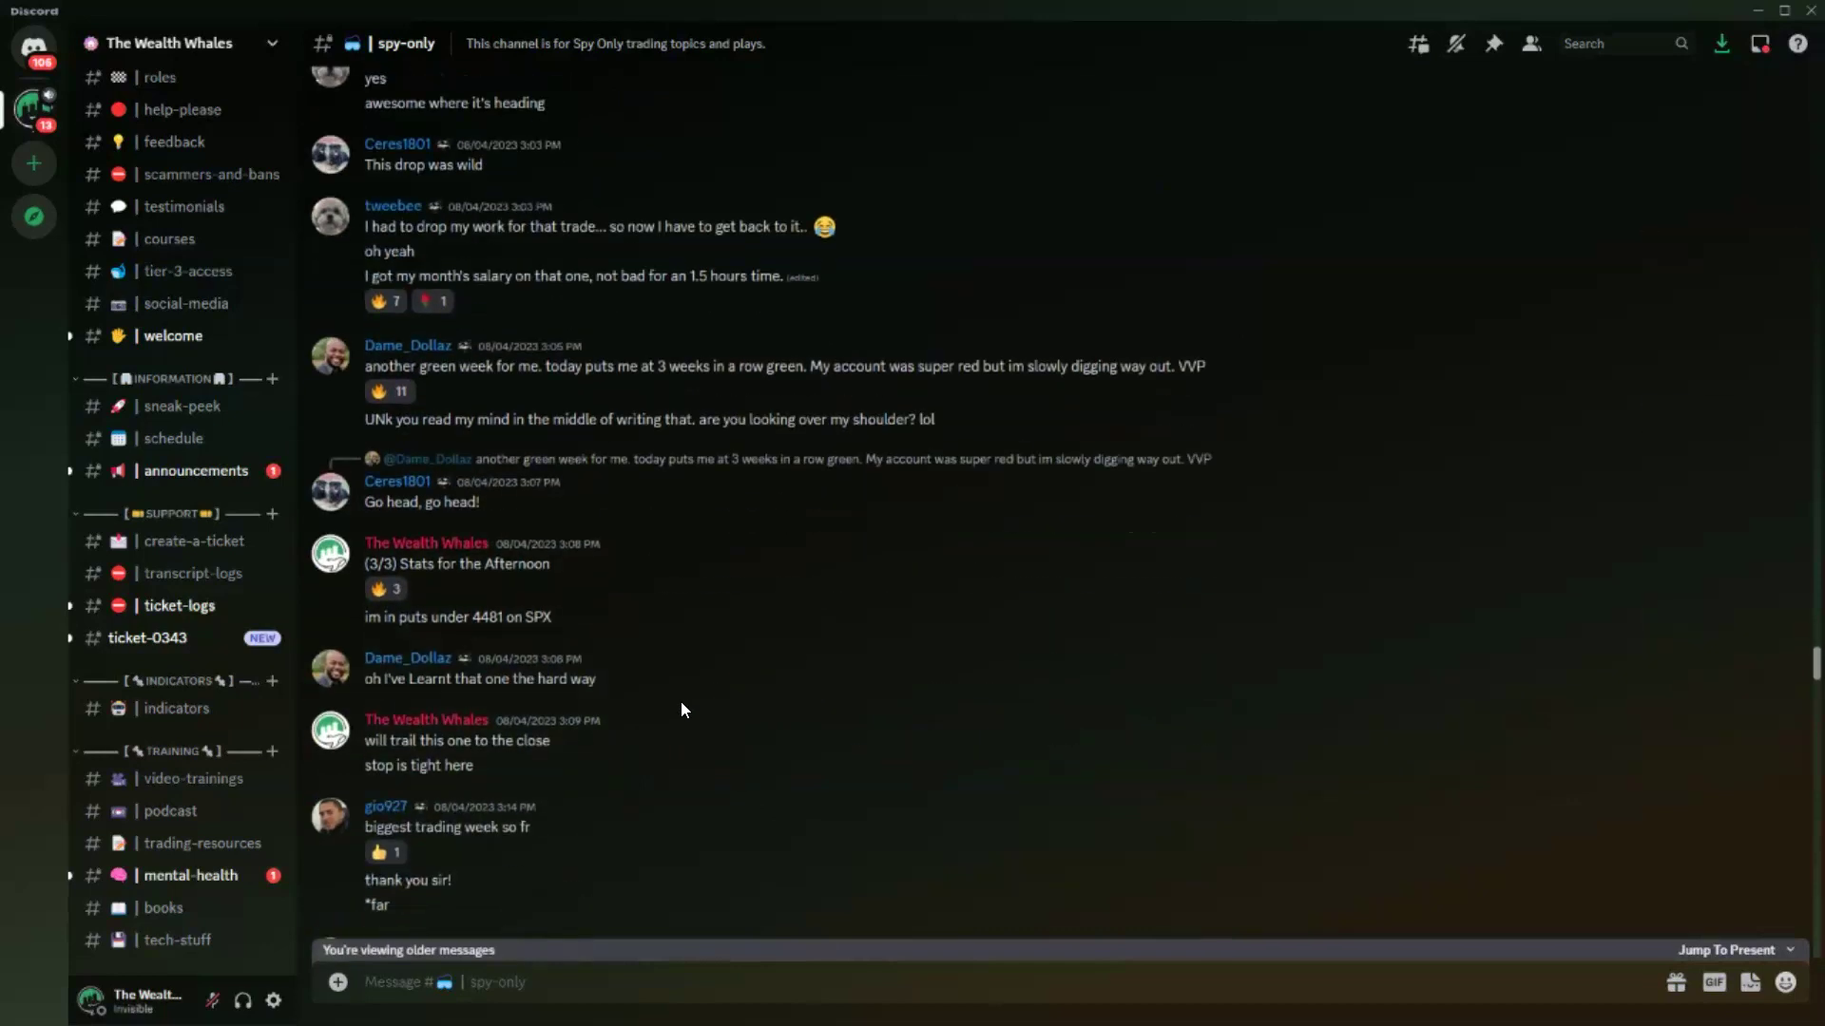
scroll(679, 711, "up", 6)
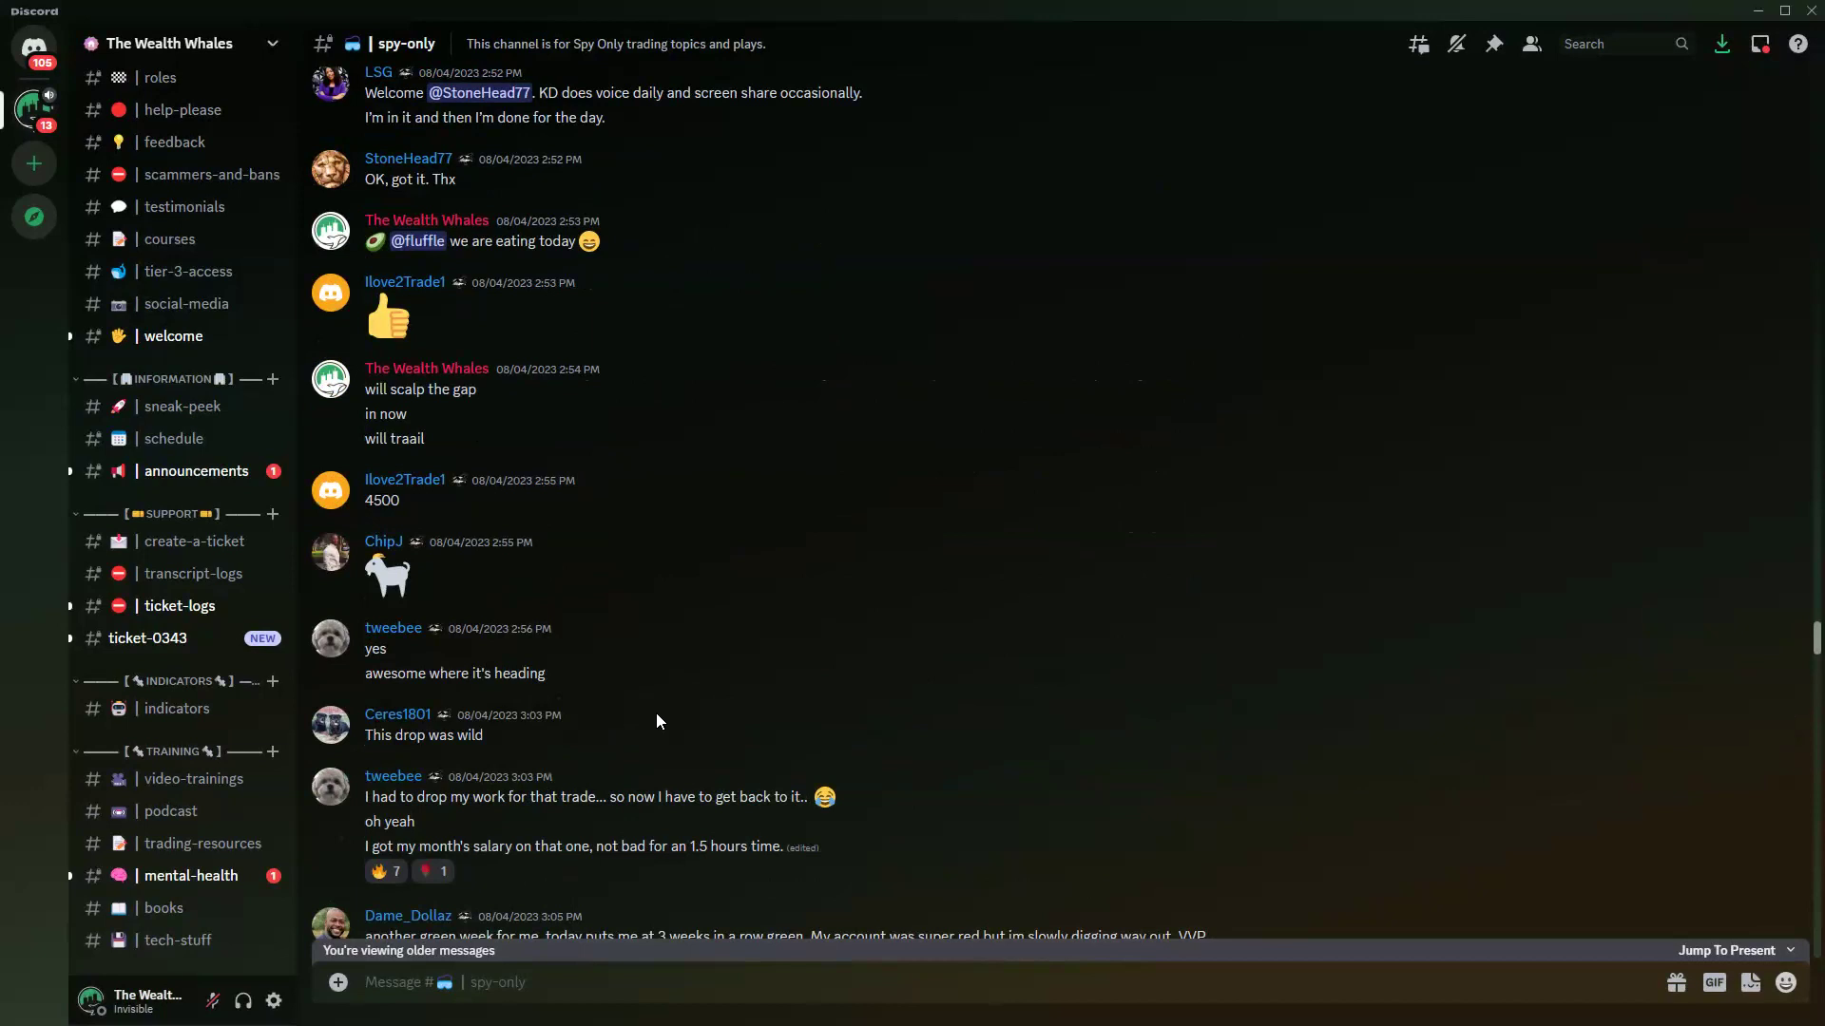
scroll(656, 720, "down", 4)
scroll(656, 719, "down", 9)
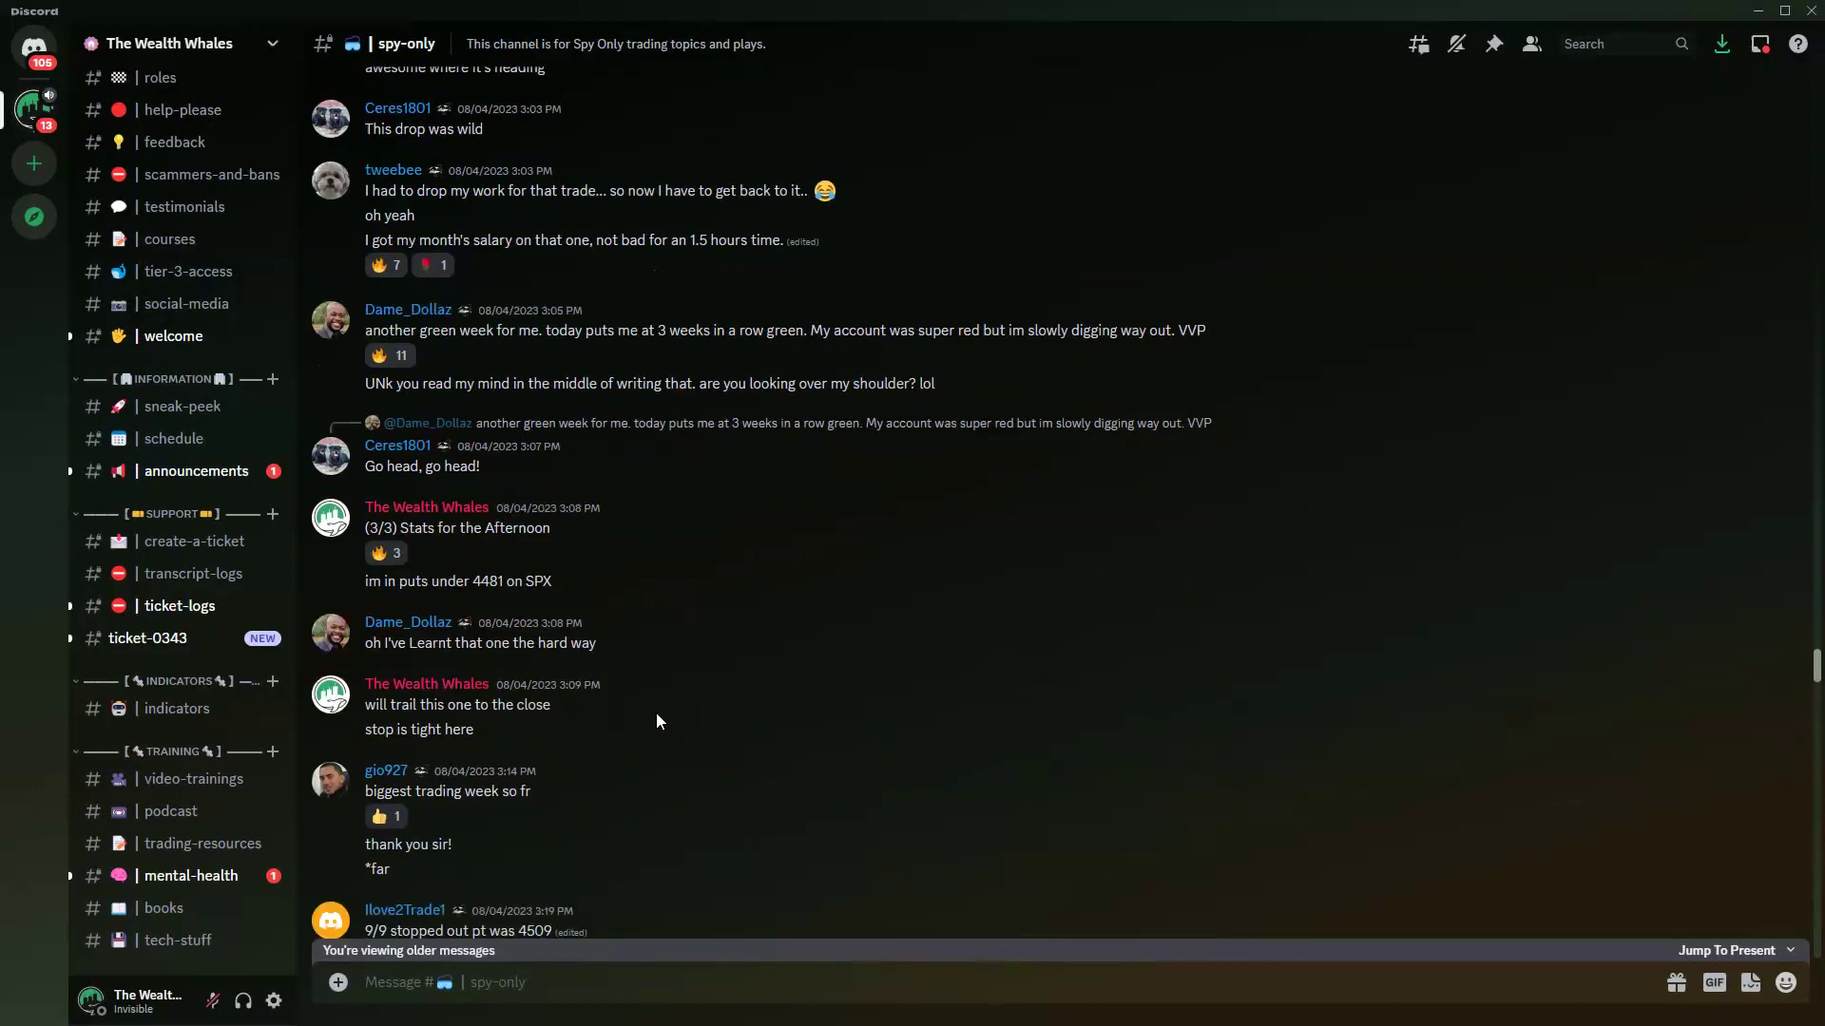
scroll(618, 561, "down", 1)
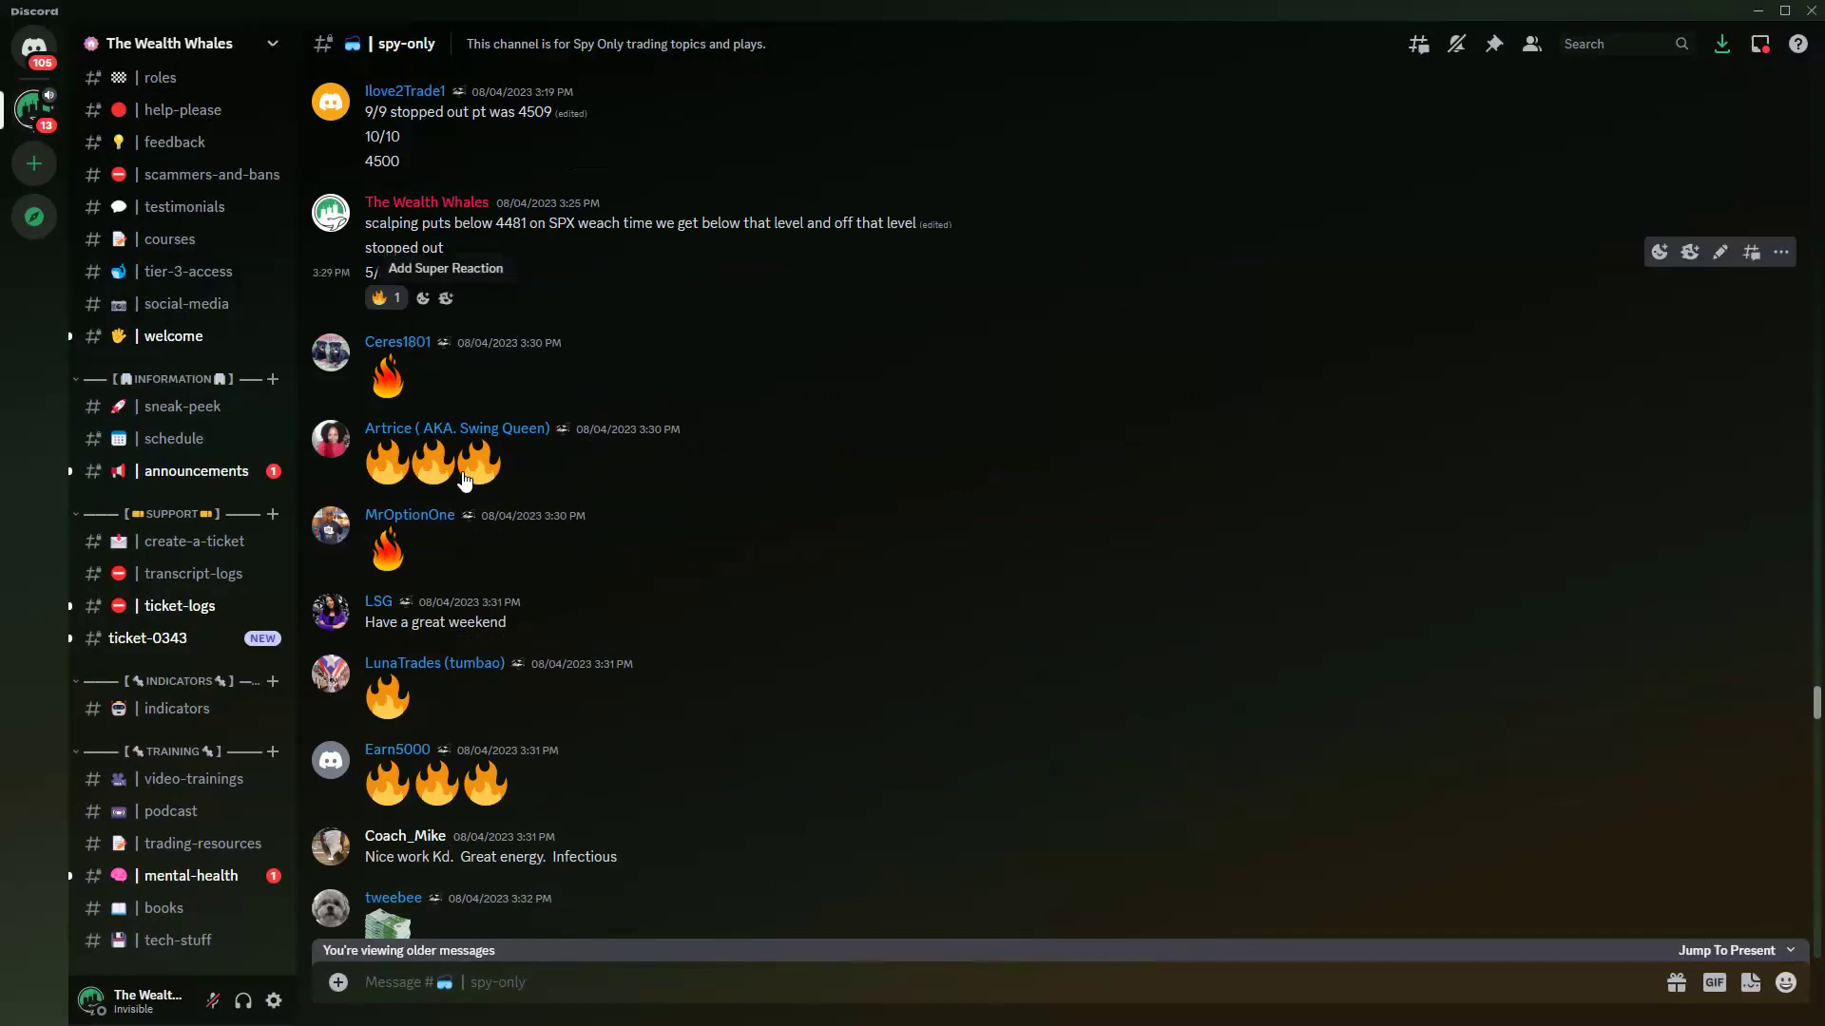
scroll(443, 617, "down", 3)
scroll(757, 602, "down", 12)
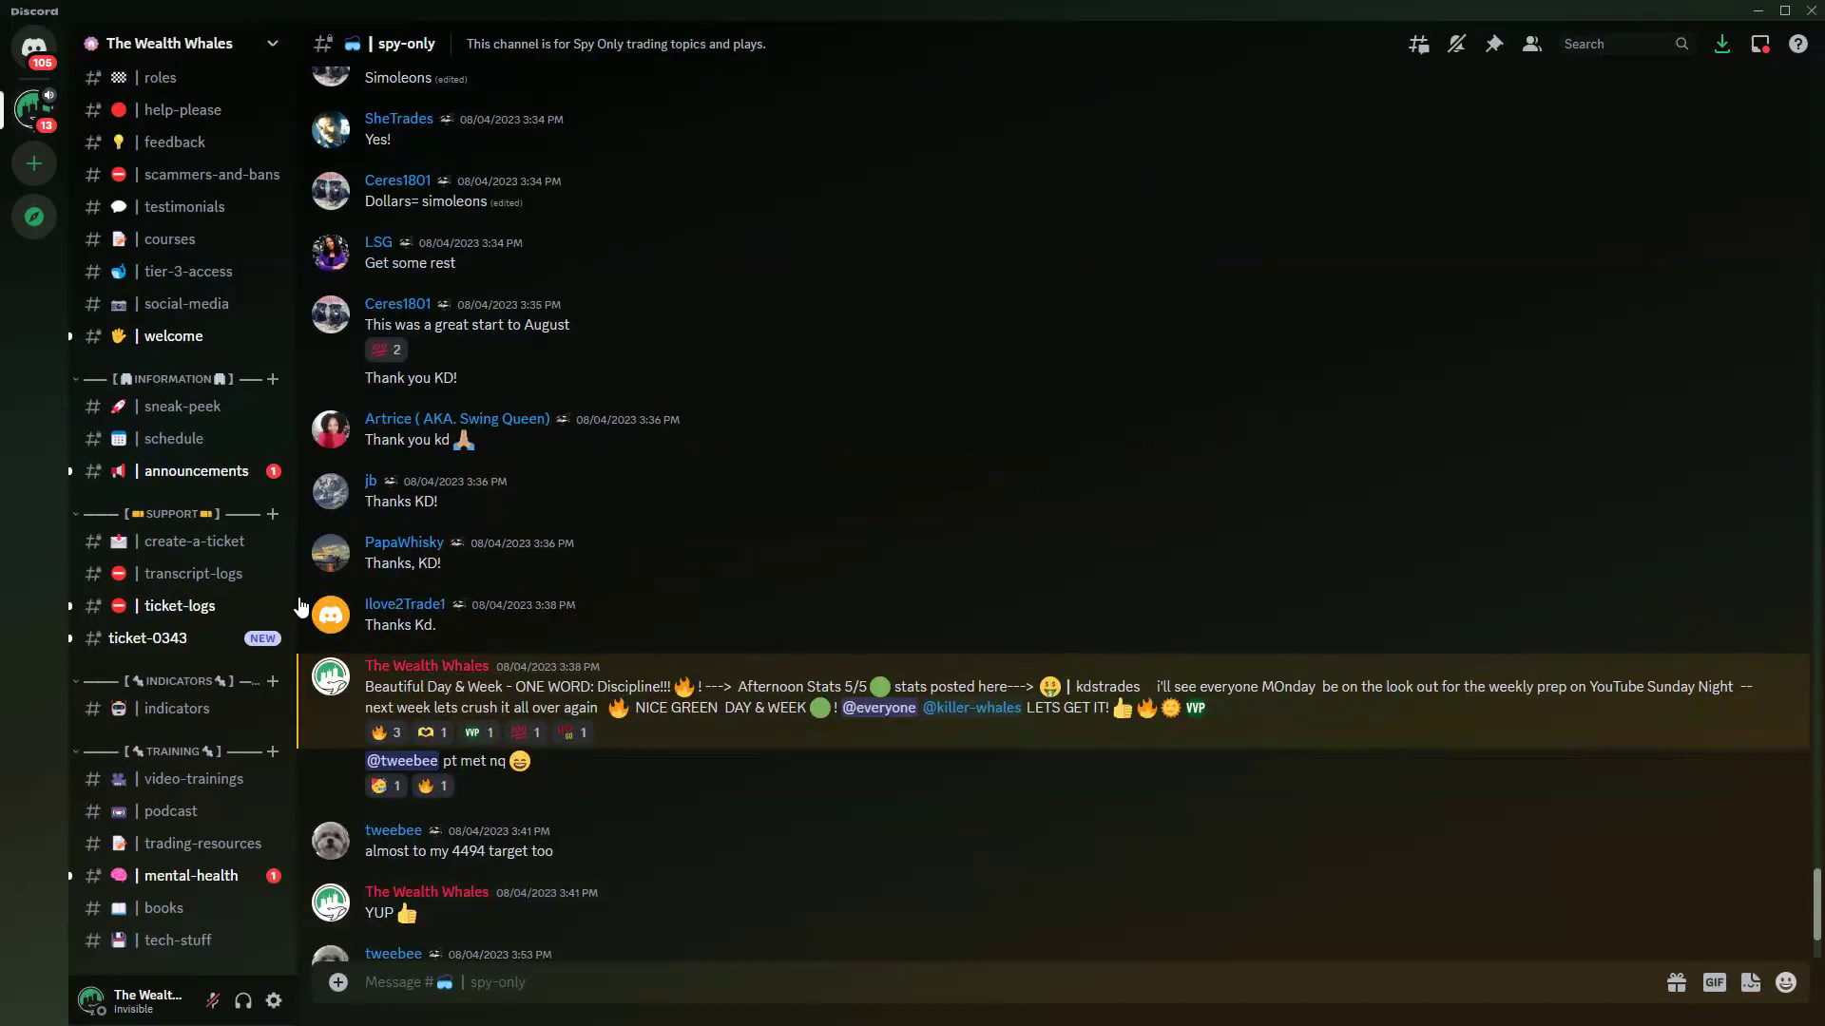
scroll(233, 471, "up", 5)
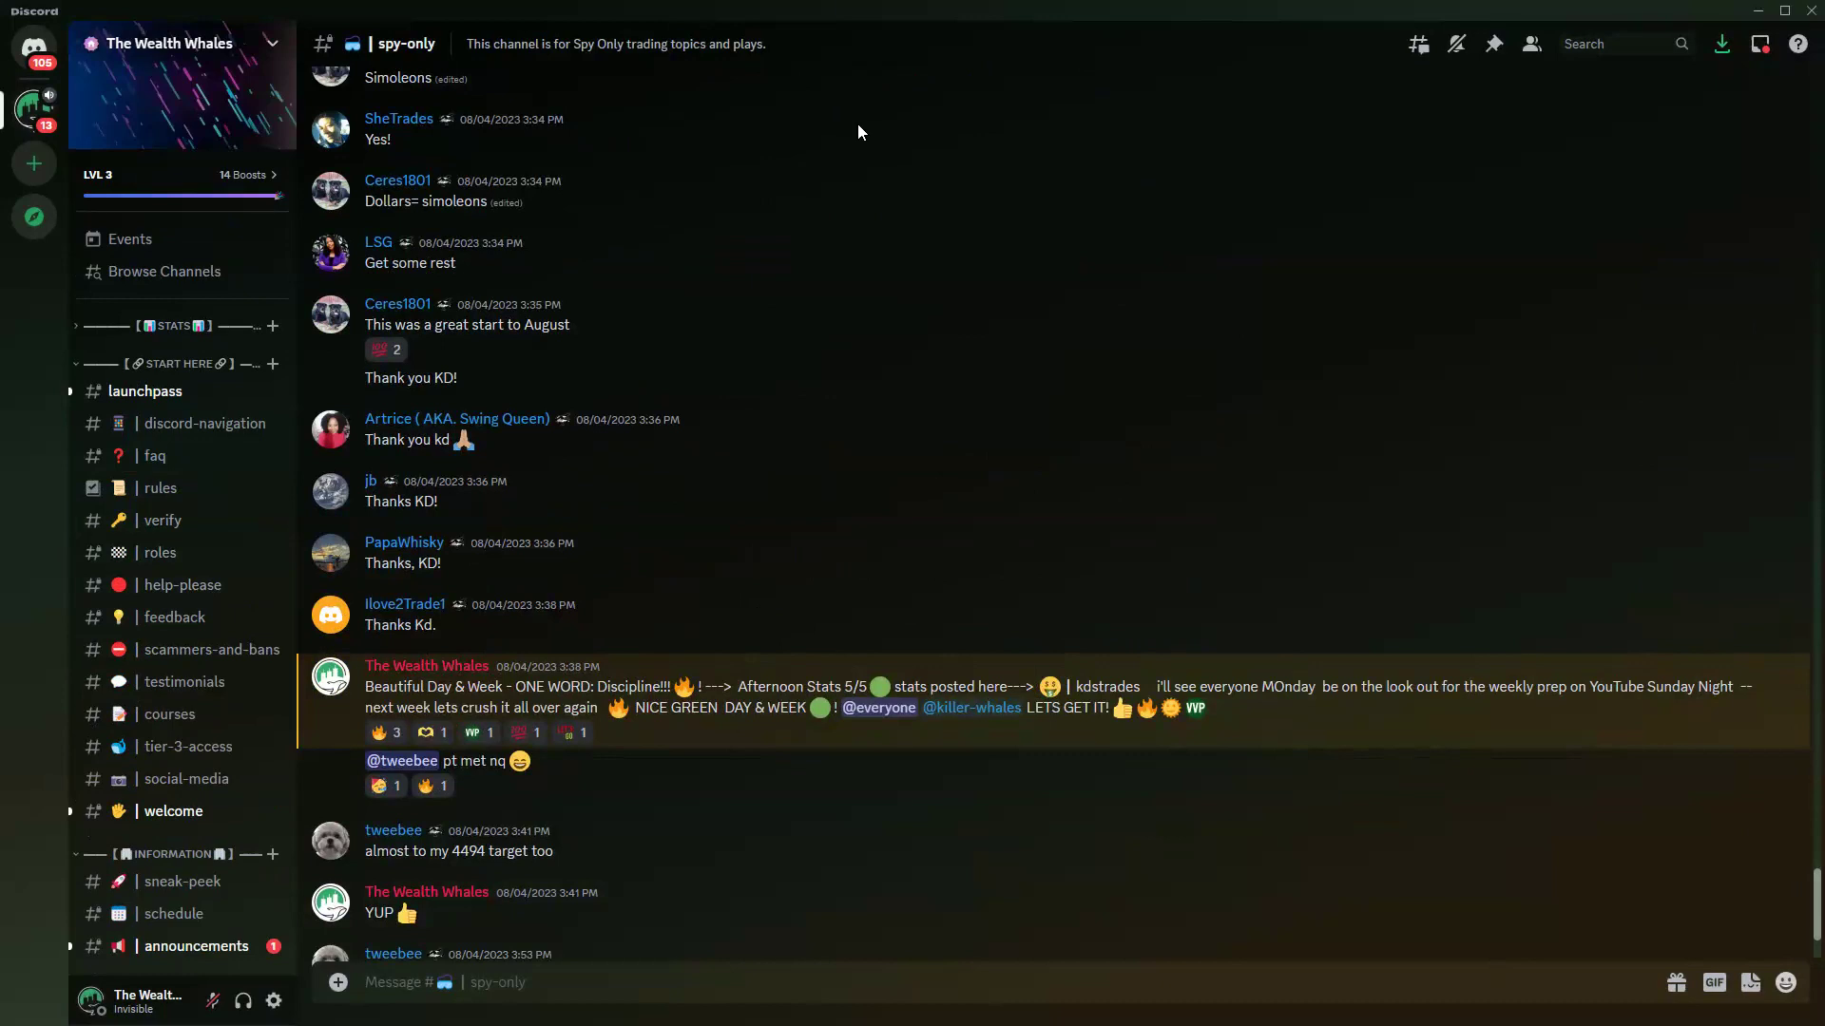
scroll(142, 789, "down", 10)
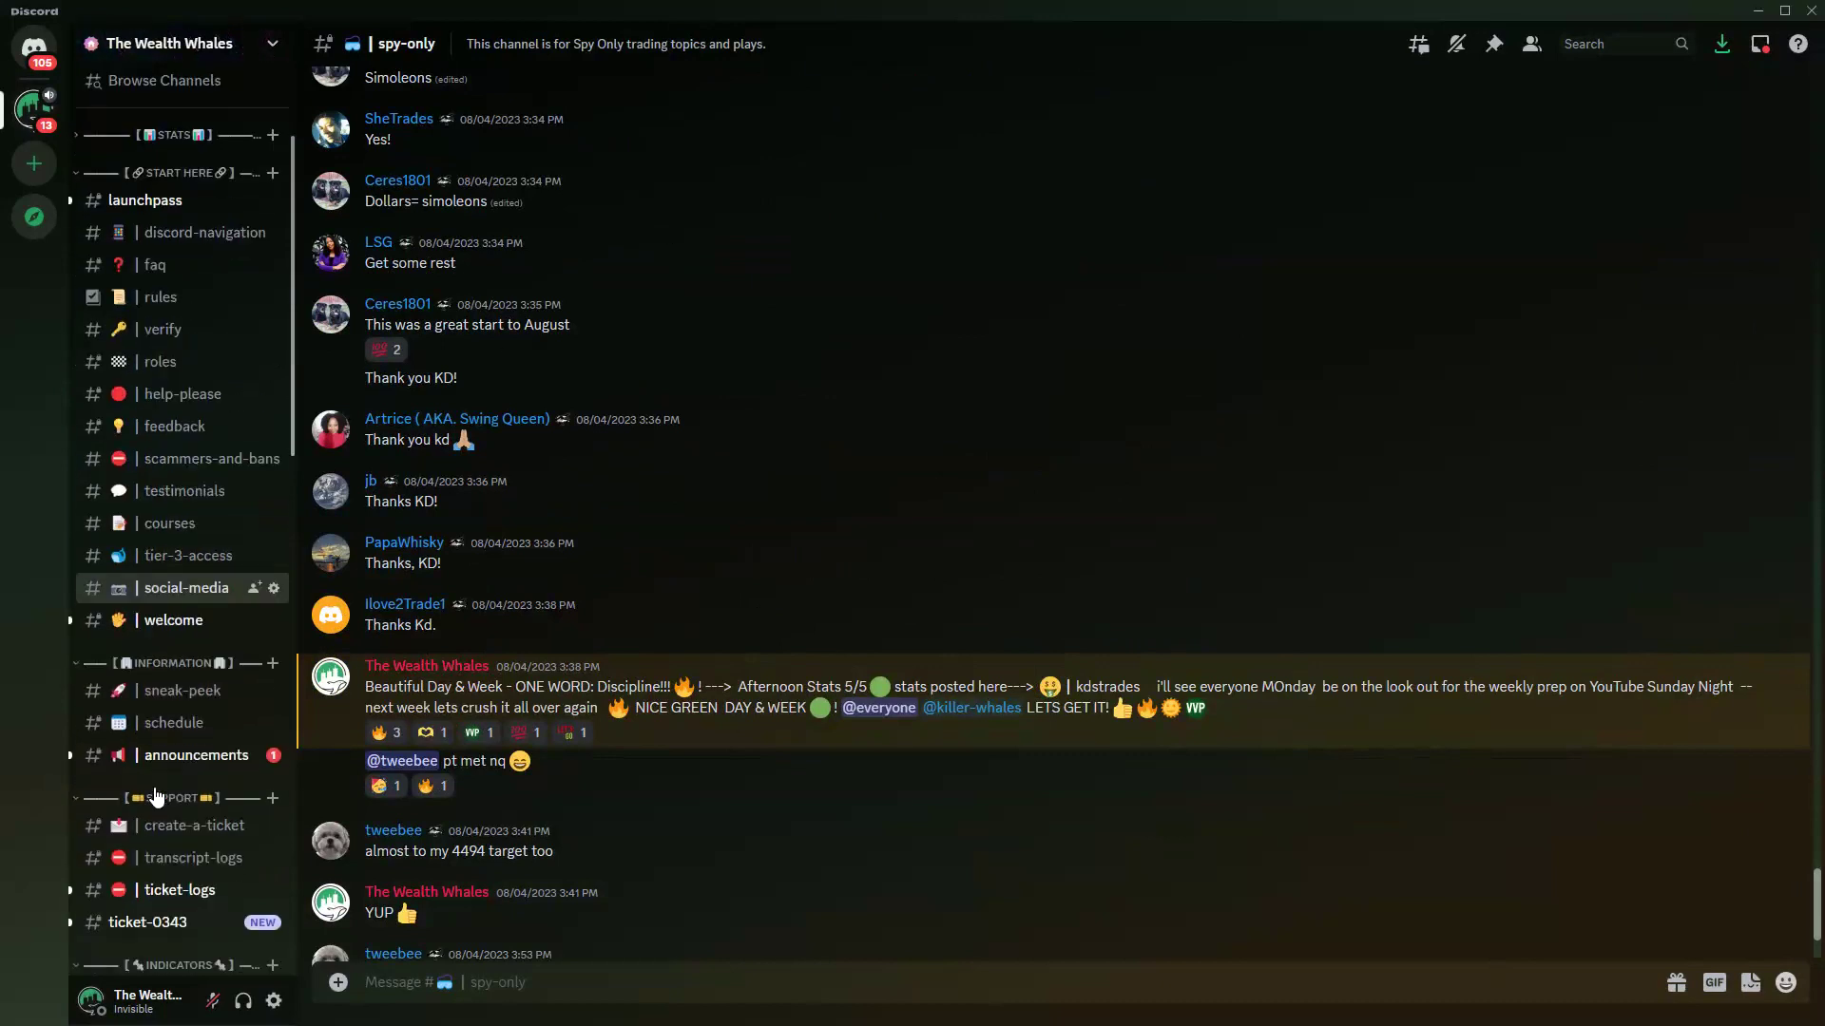
Browse #testimonials and enlarge the posted profit and SPX screenshots, then close the SPX preview
scroll(157, 797, "up", 7)
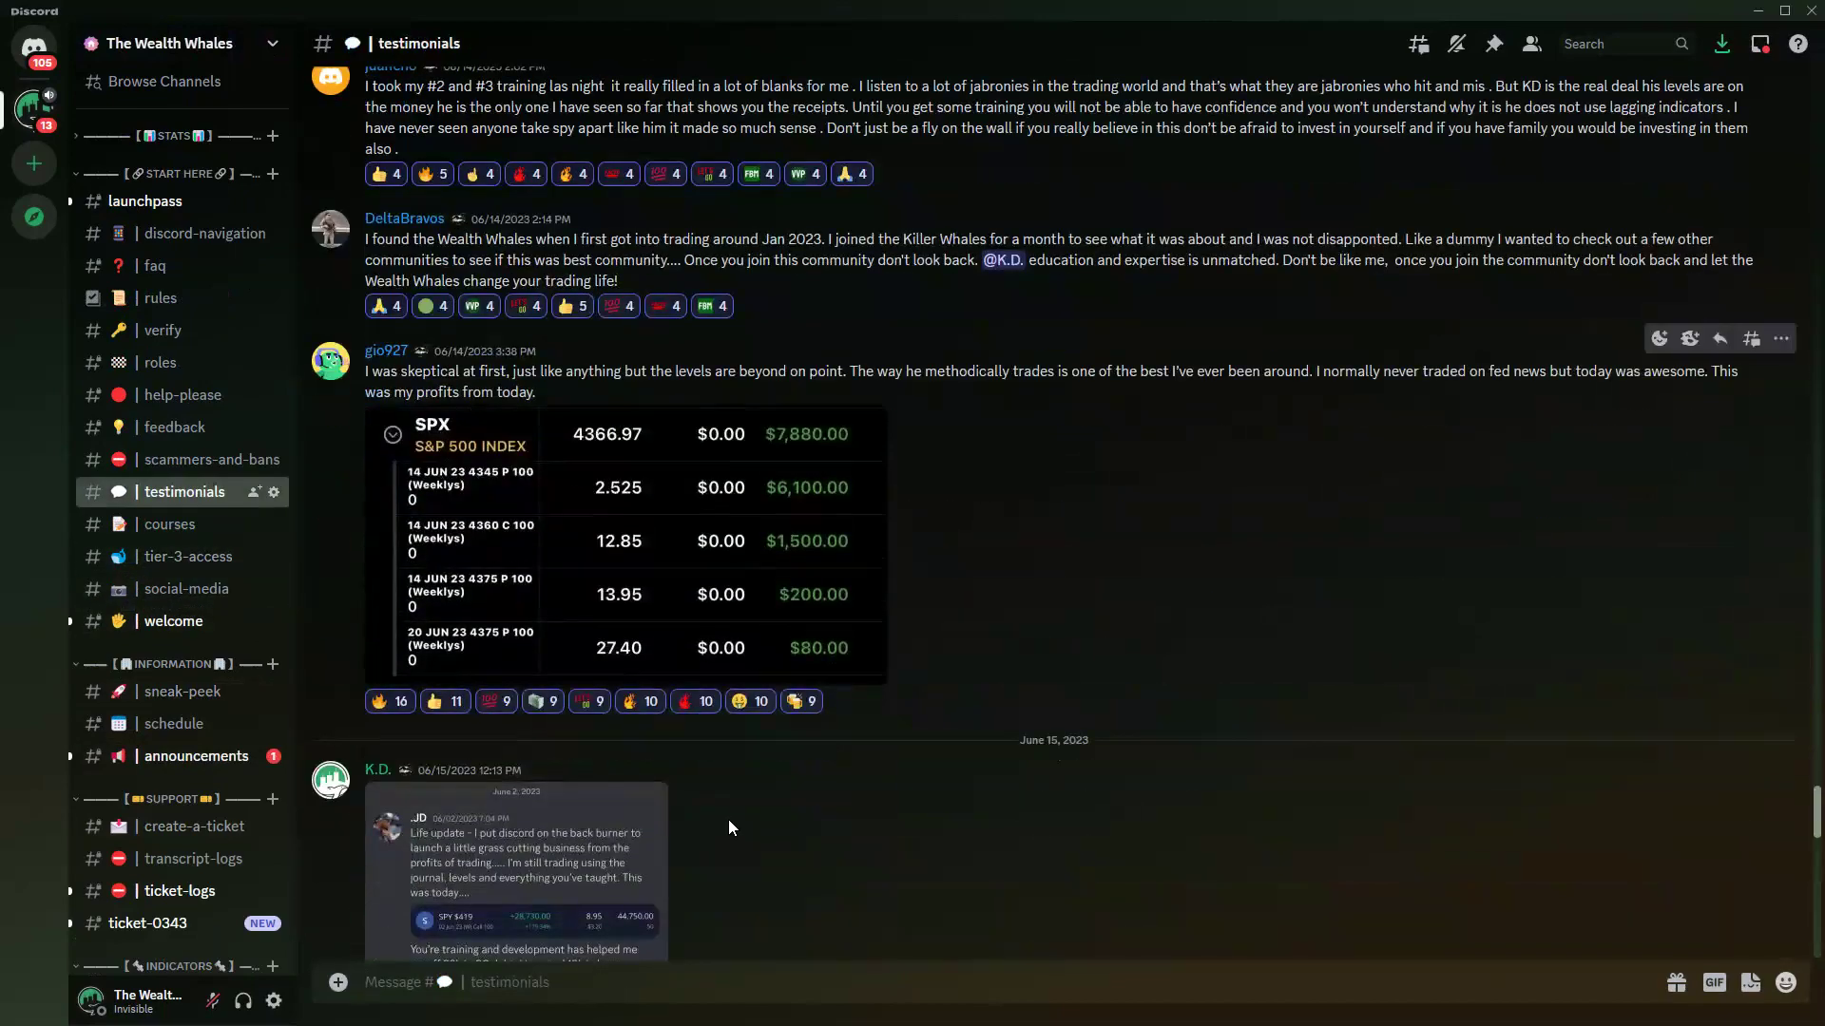
scroll(728, 826, "down", 2)
left_click(532, 741)
left_click(1235, 669)
scroll(1236, 676, "up", 2)
left_click(811, 521)
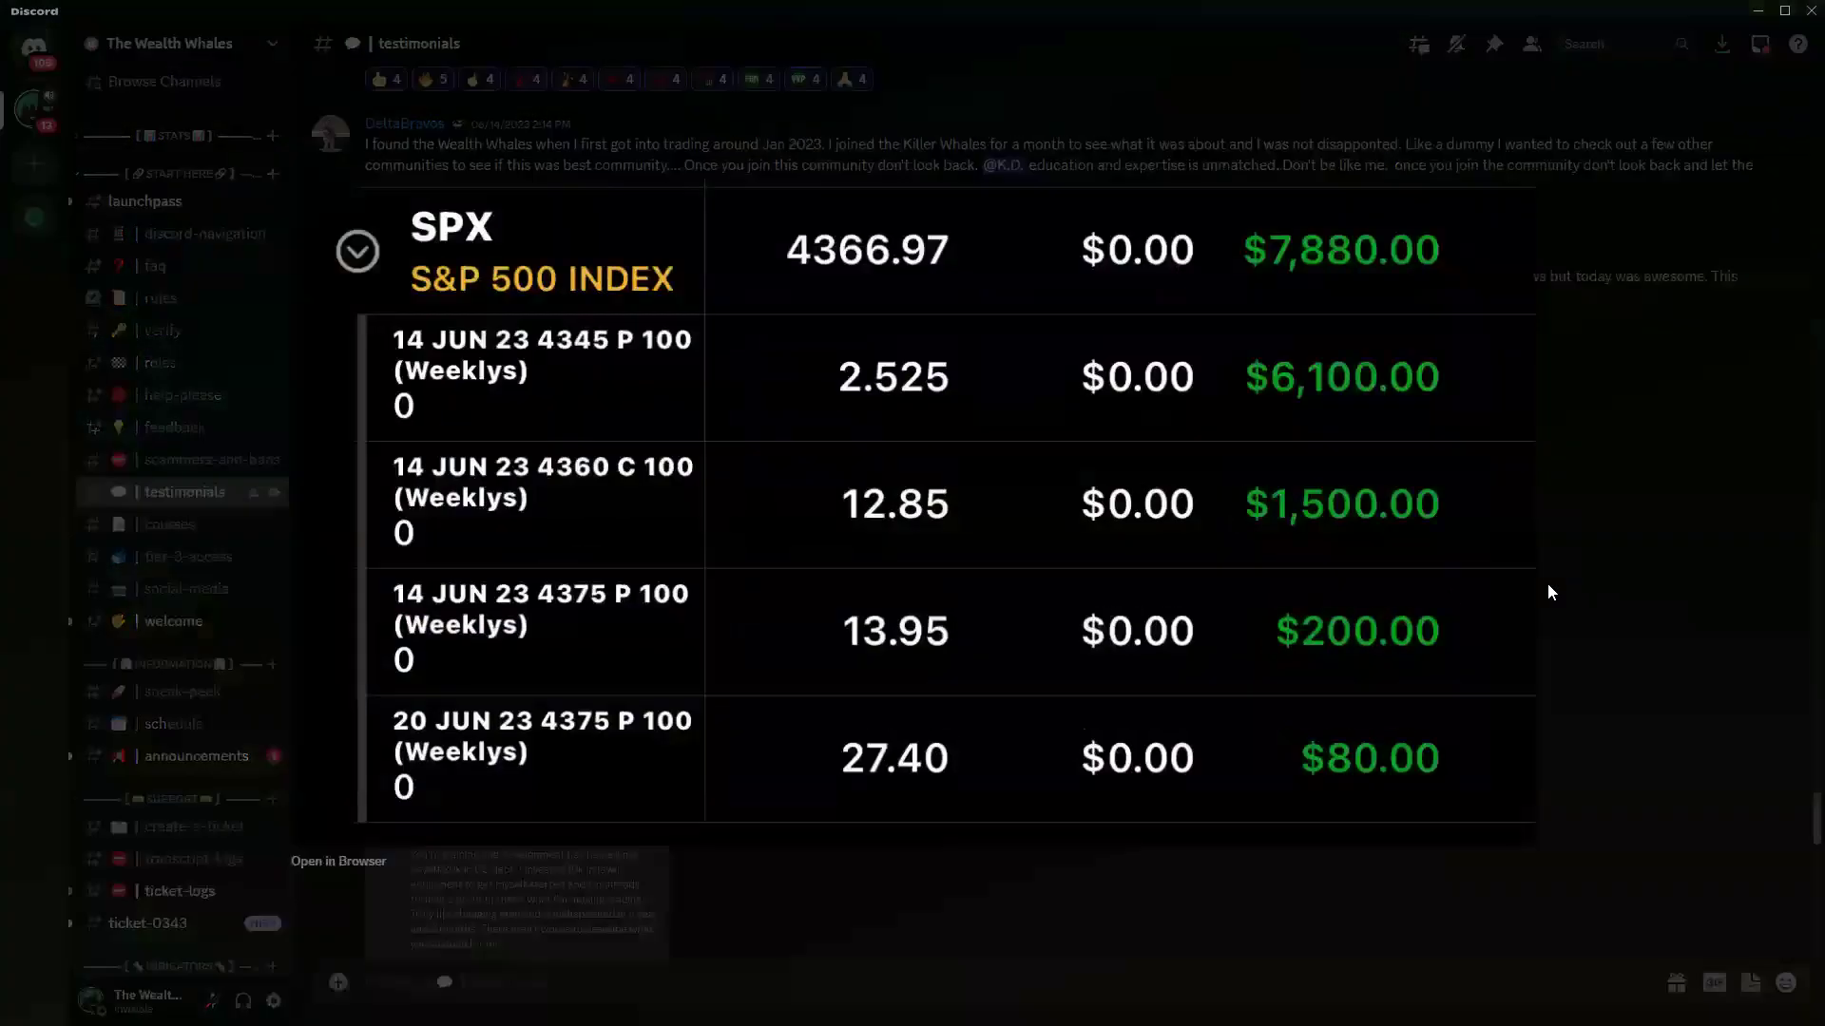
Enlarge and close the SPY results screenshot, then bring the Linktree browser page forward
left_click(1564, 550)
scroll(1539, 577, "up", 4)
scroll(815, 757, "up", 5)
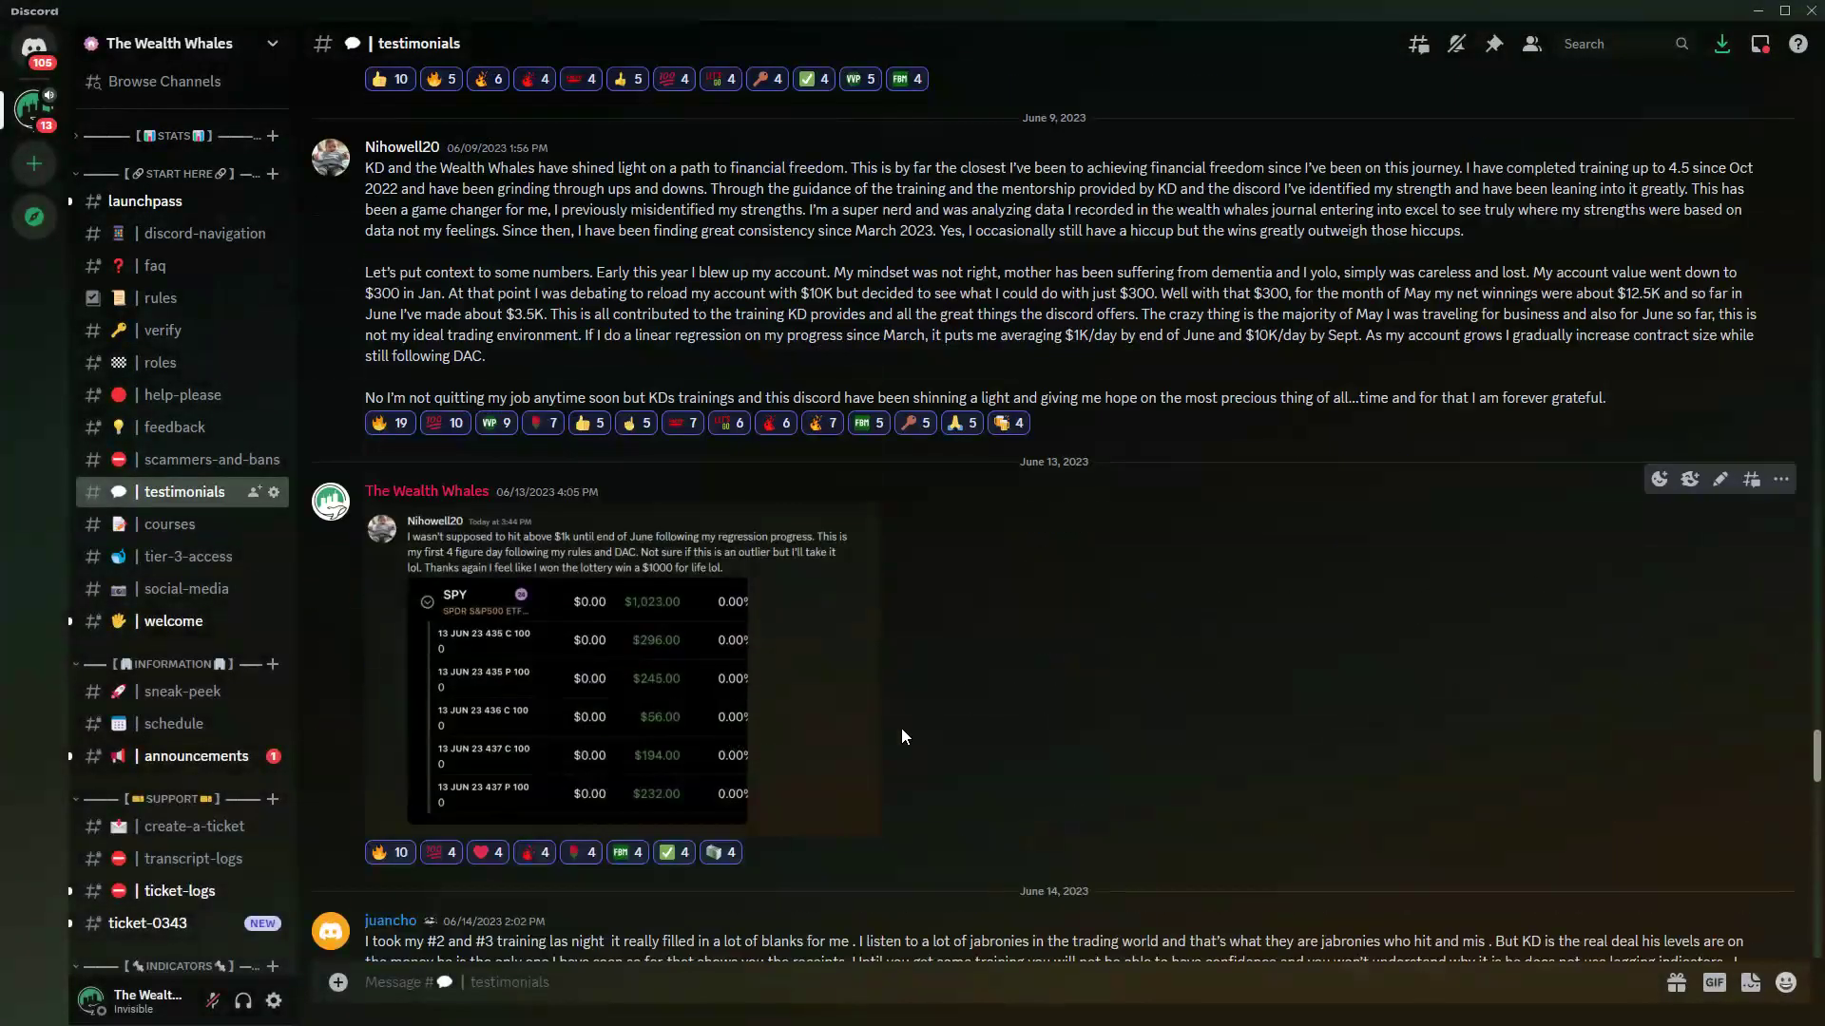
left_click(855, 726)
left_click(1512, 630)
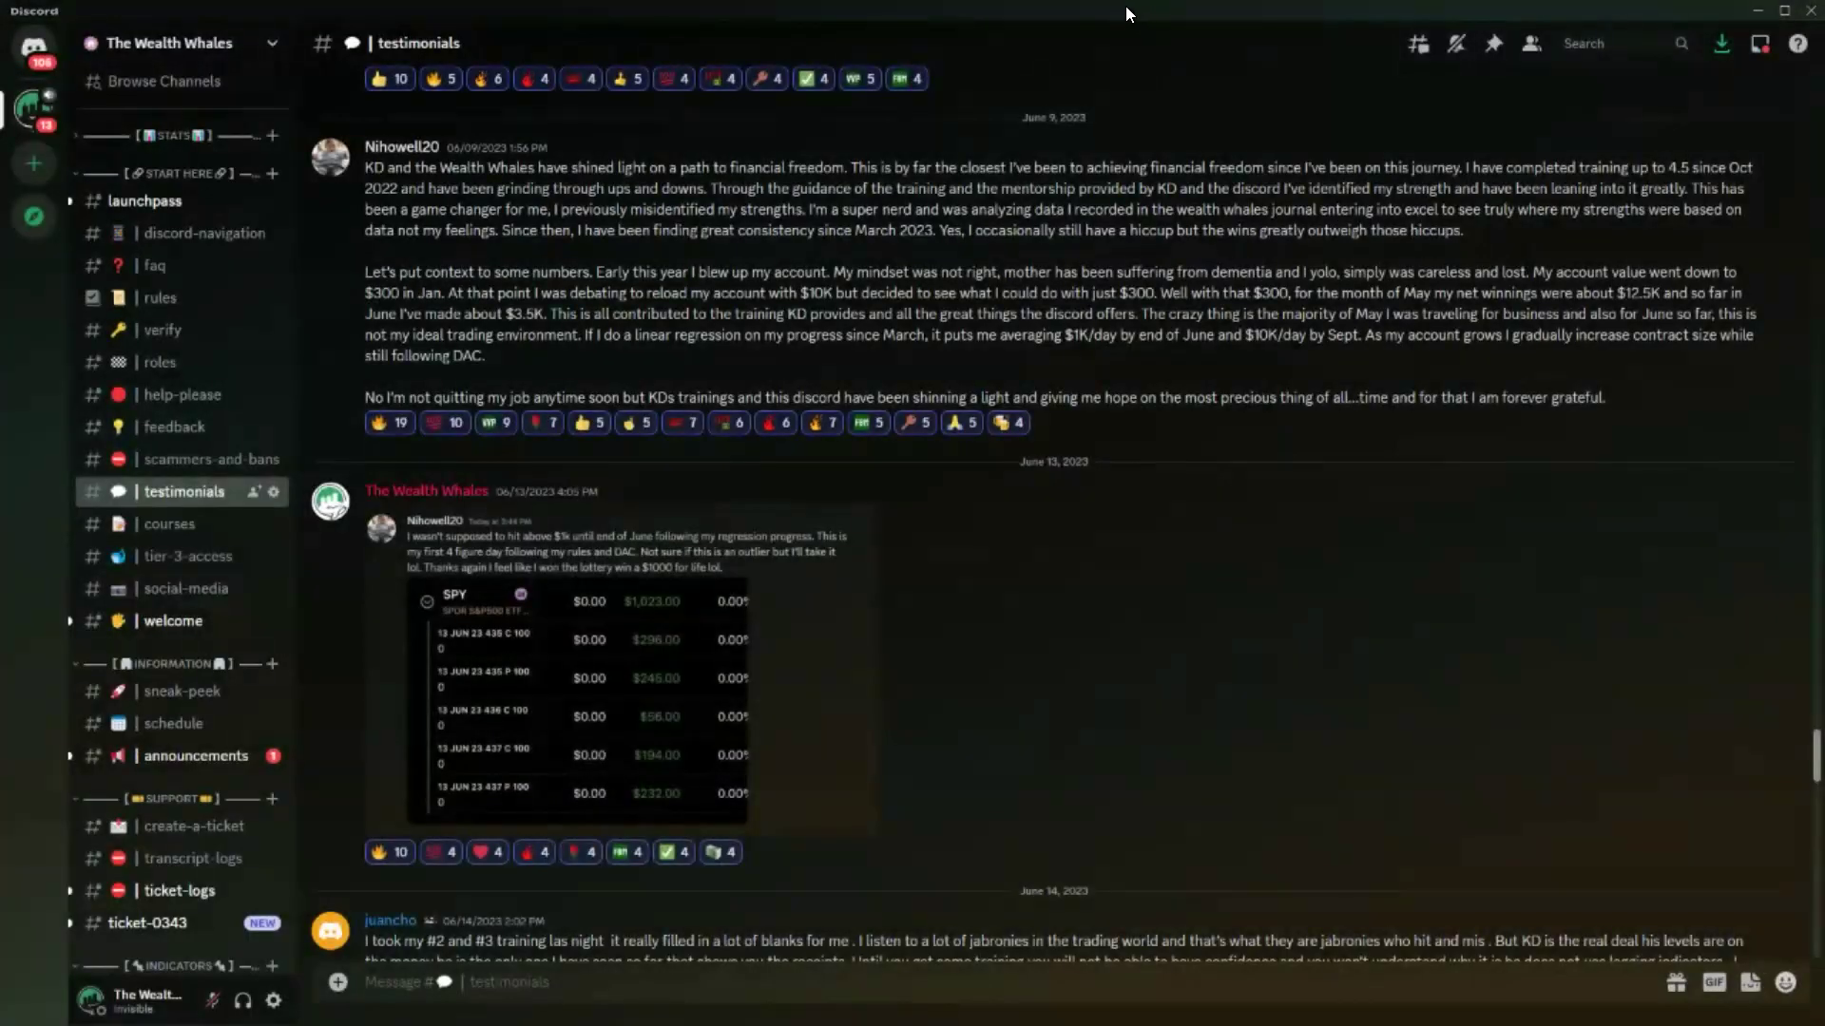
key("alt+Tab")
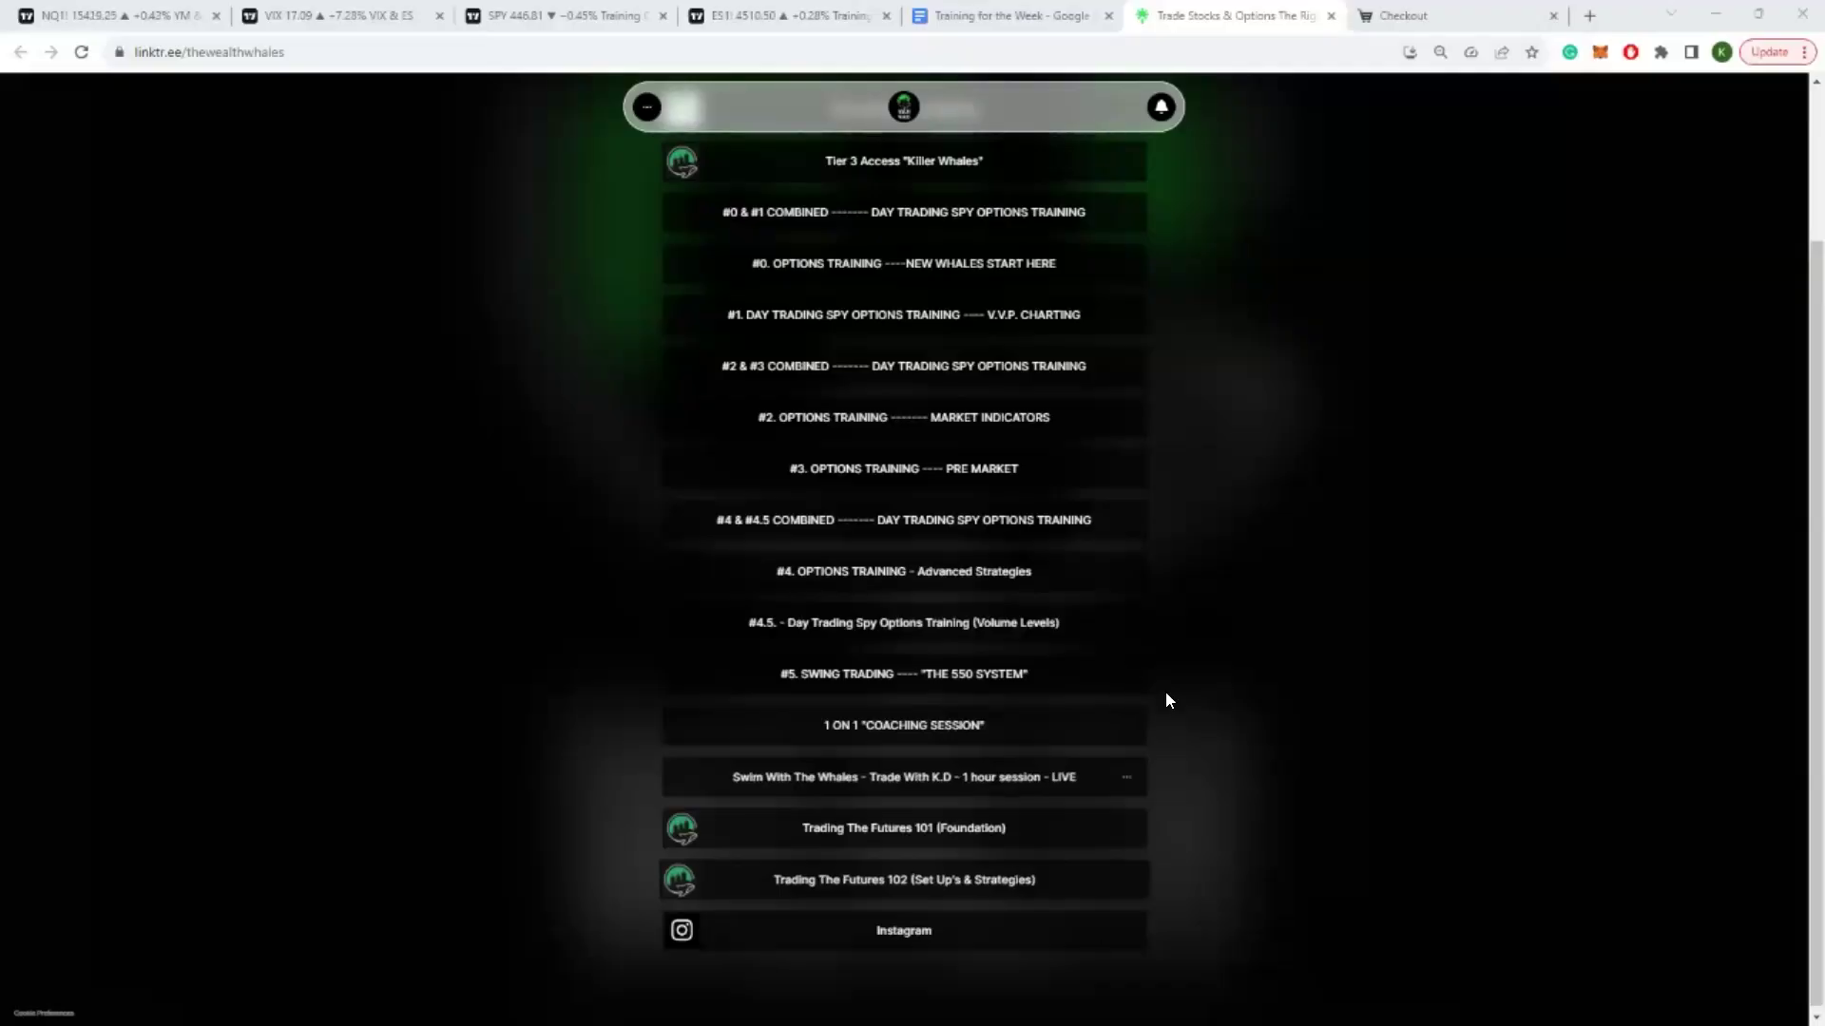
On the ES1! chart, pan down to lower prices and select the 4500 level line, then open the VIX tab
left_click(758, 15)
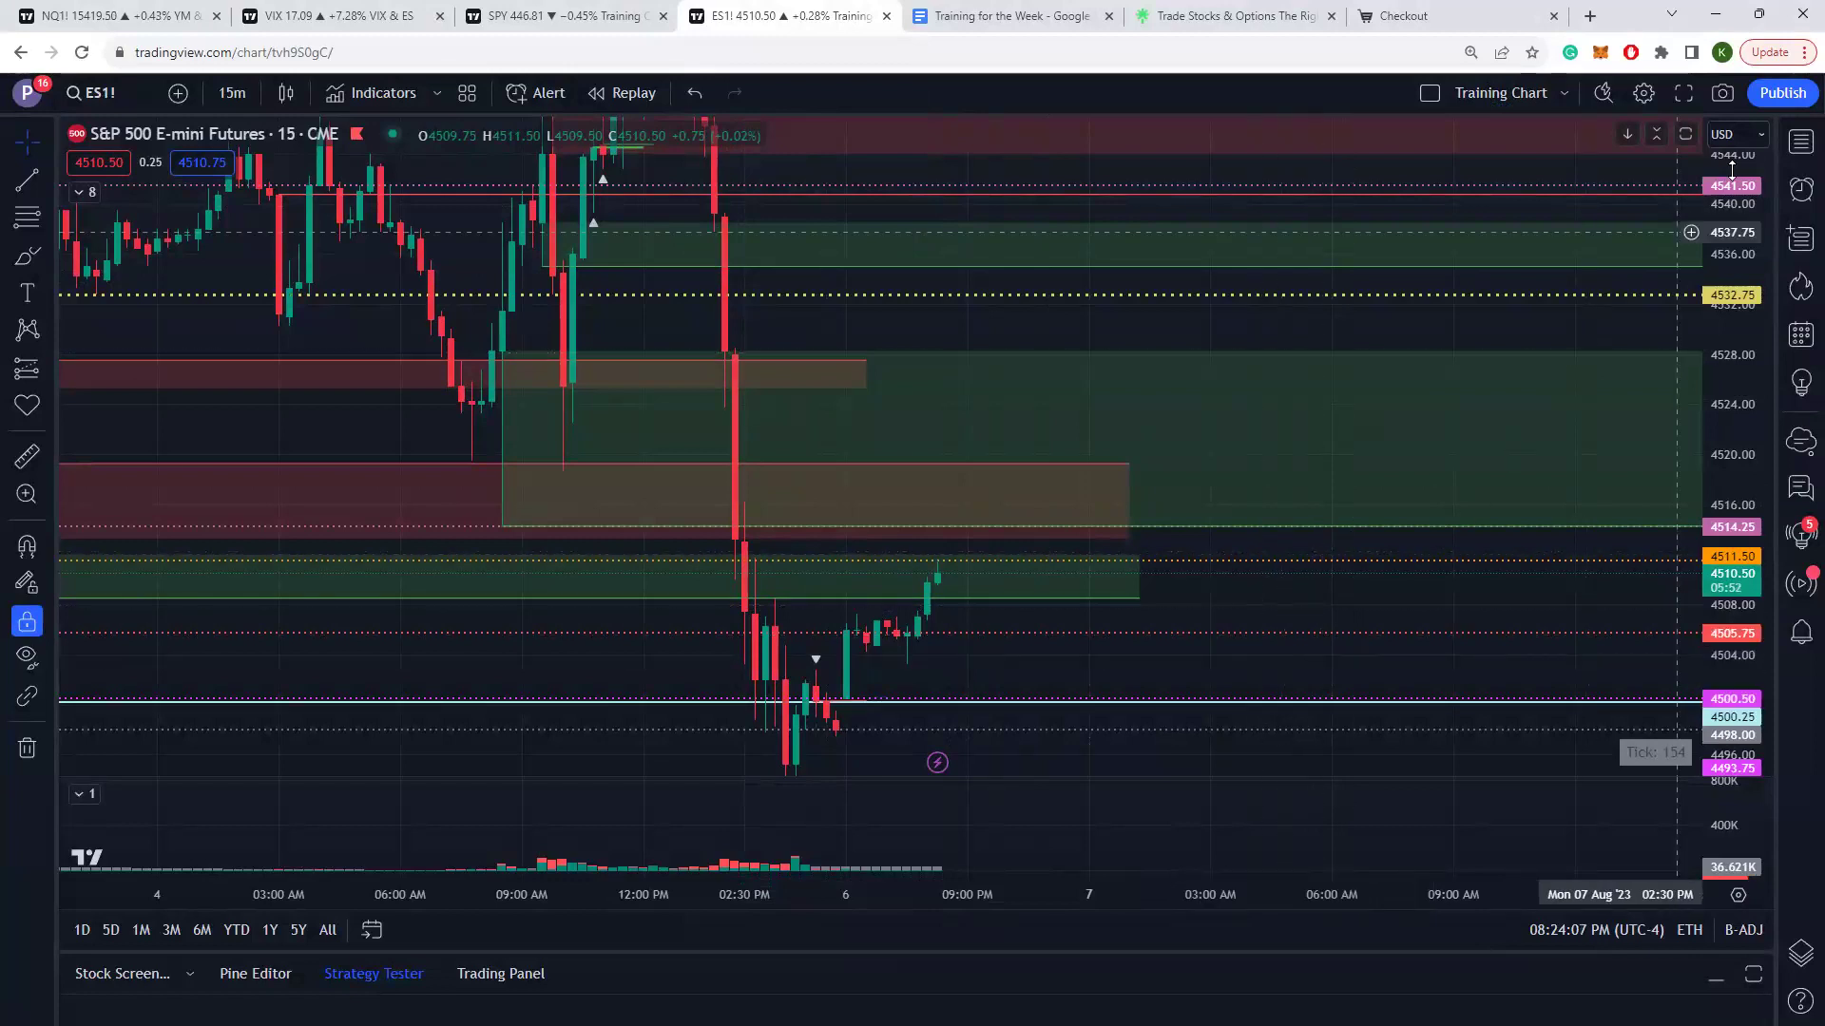
left_click_drag(1562, 692, 1445, 640)
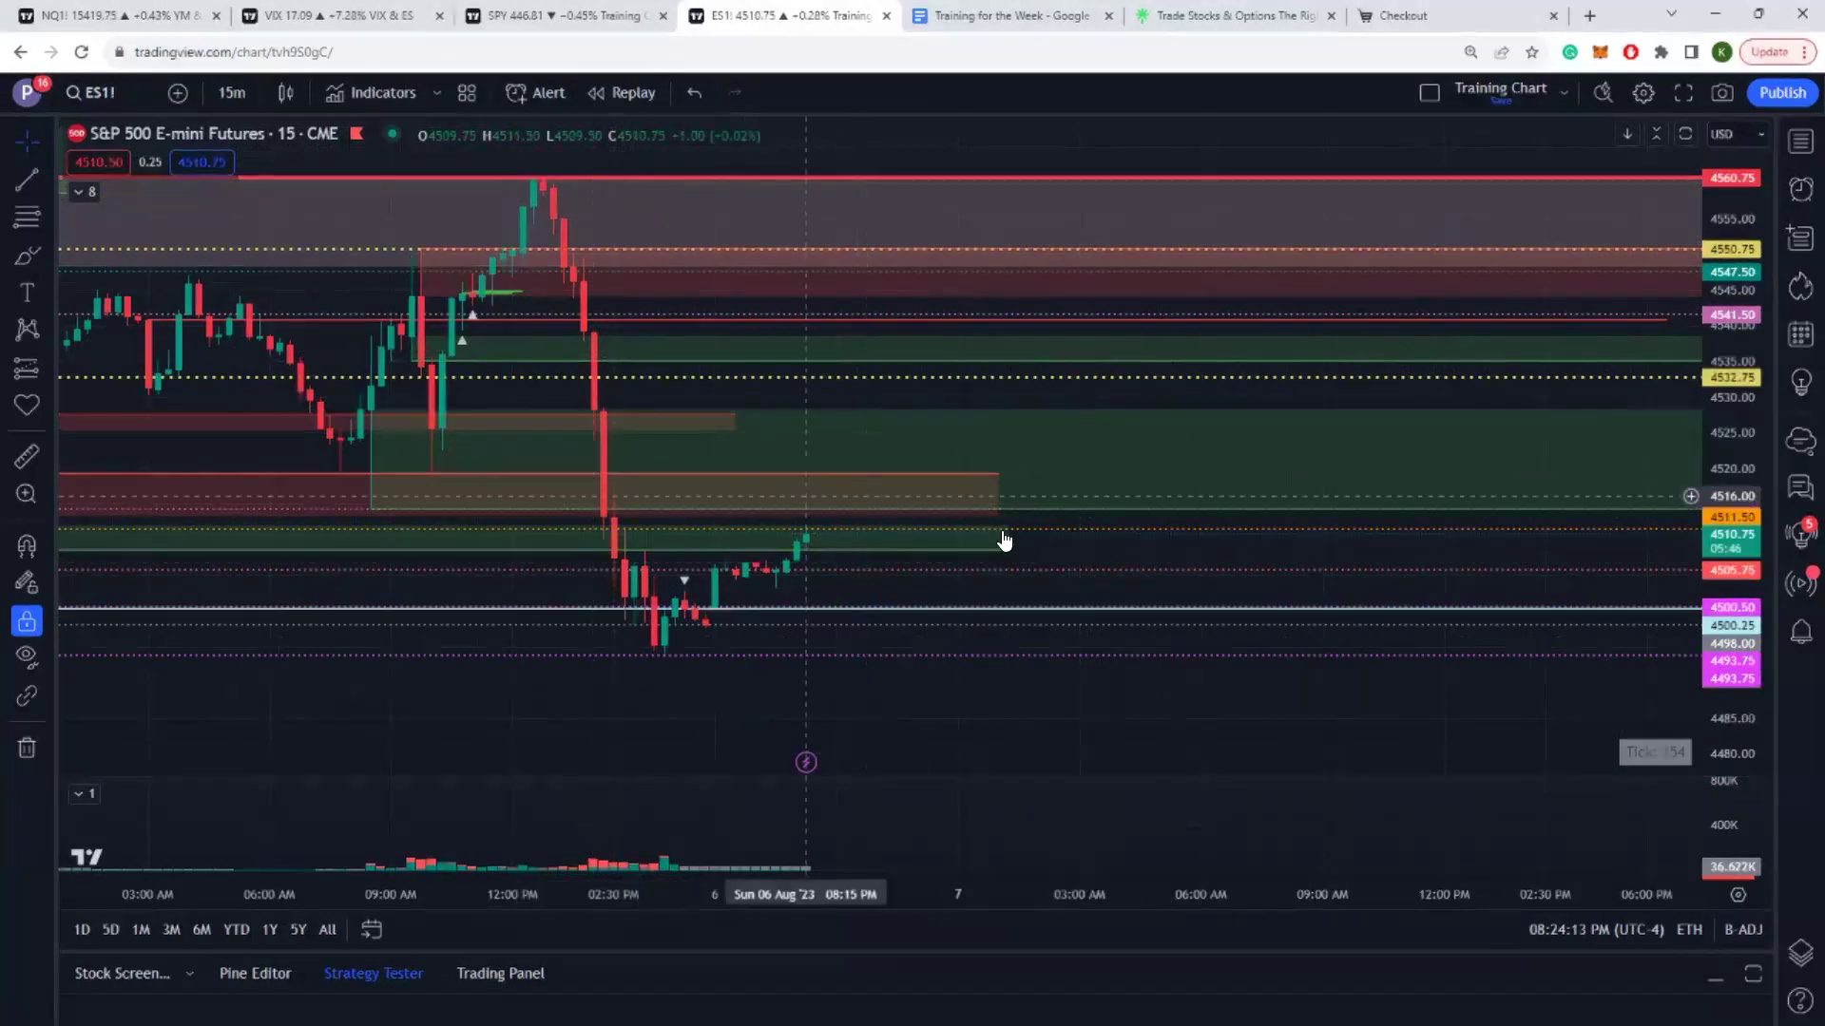
left_click_drag(1123, 543, 1047, 297)
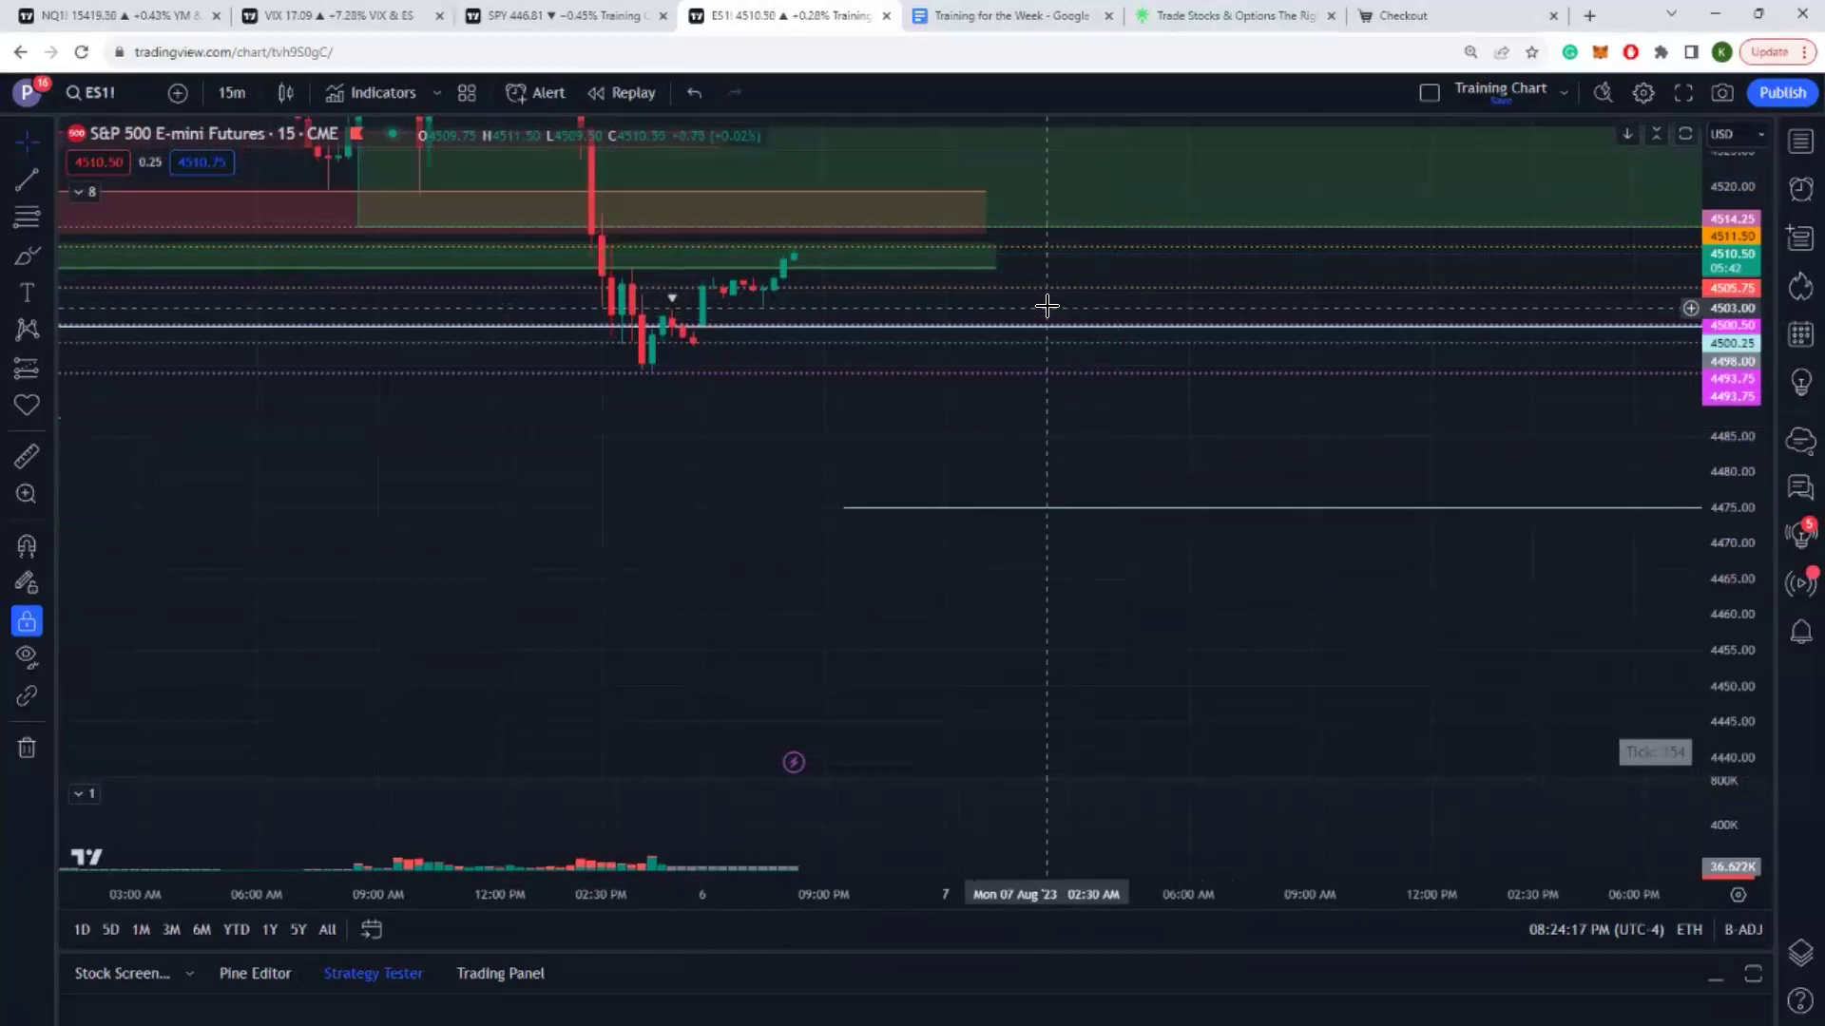
left_click(1048, 326)
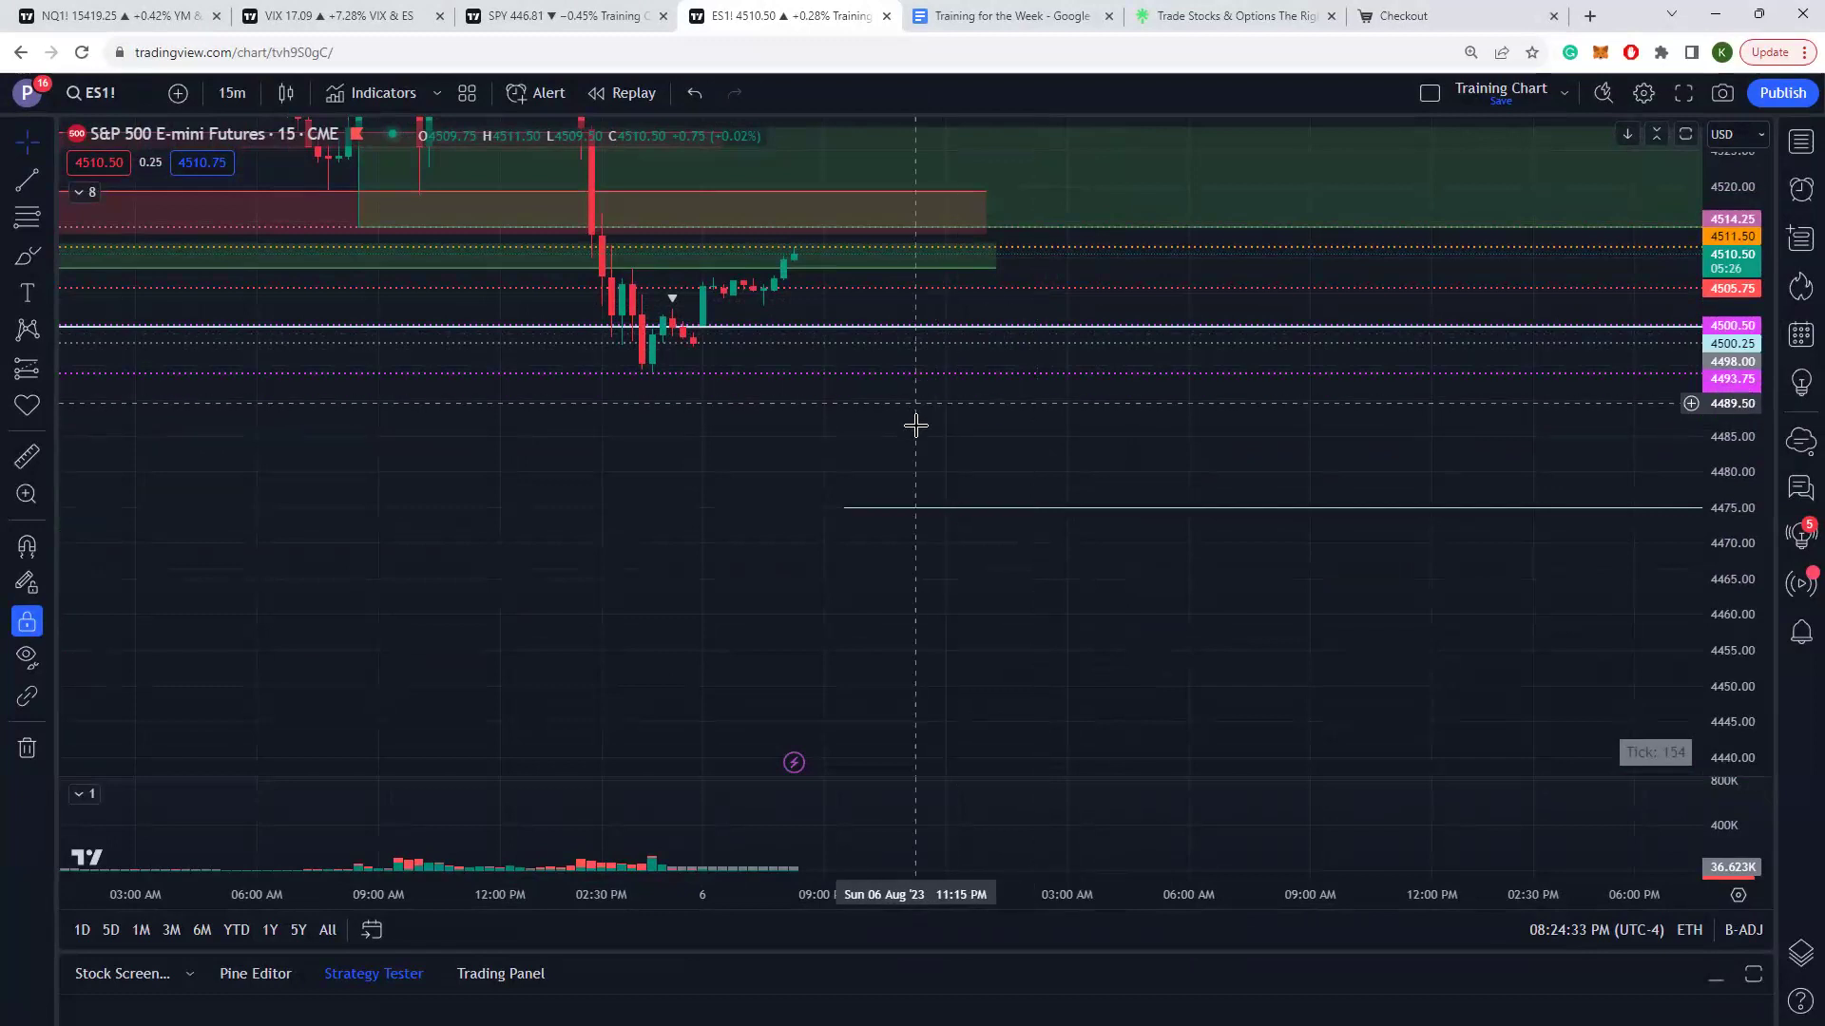
left_click(342, 15)
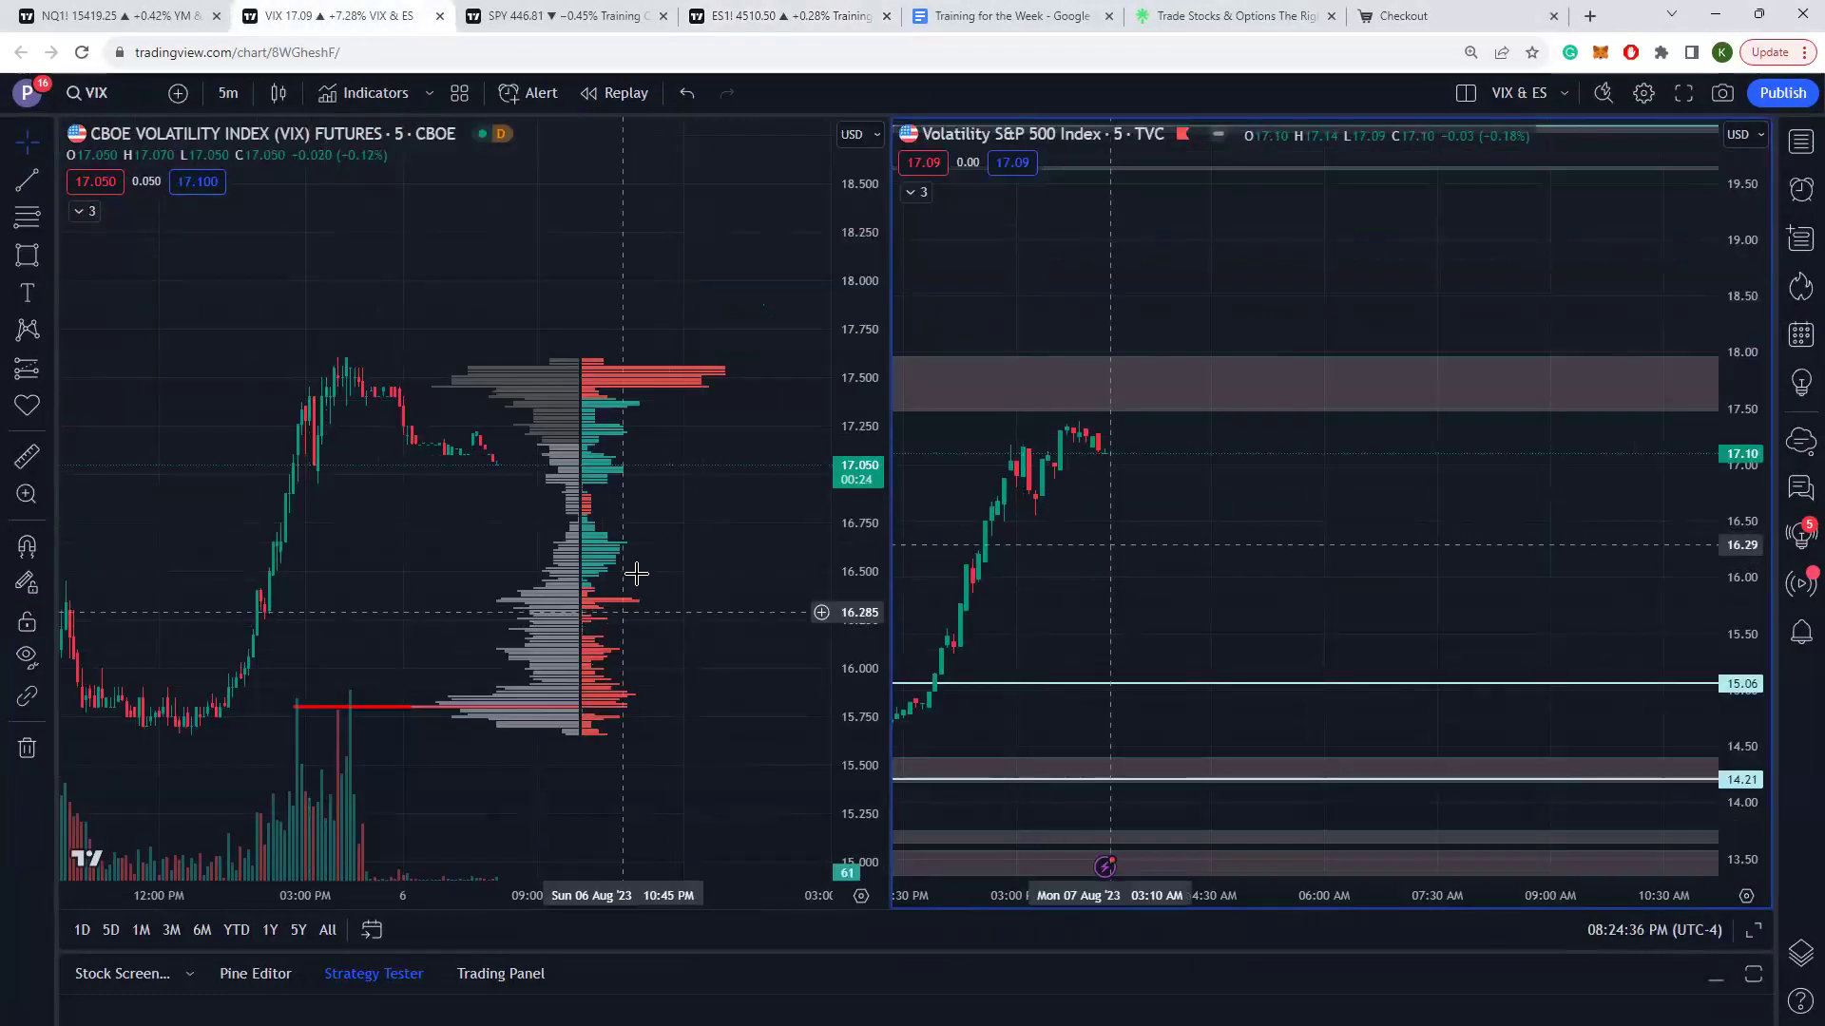
Zoom the VIX index pane's time axis out and back in to show more session history
scroll(1382, 576, "down", 3)
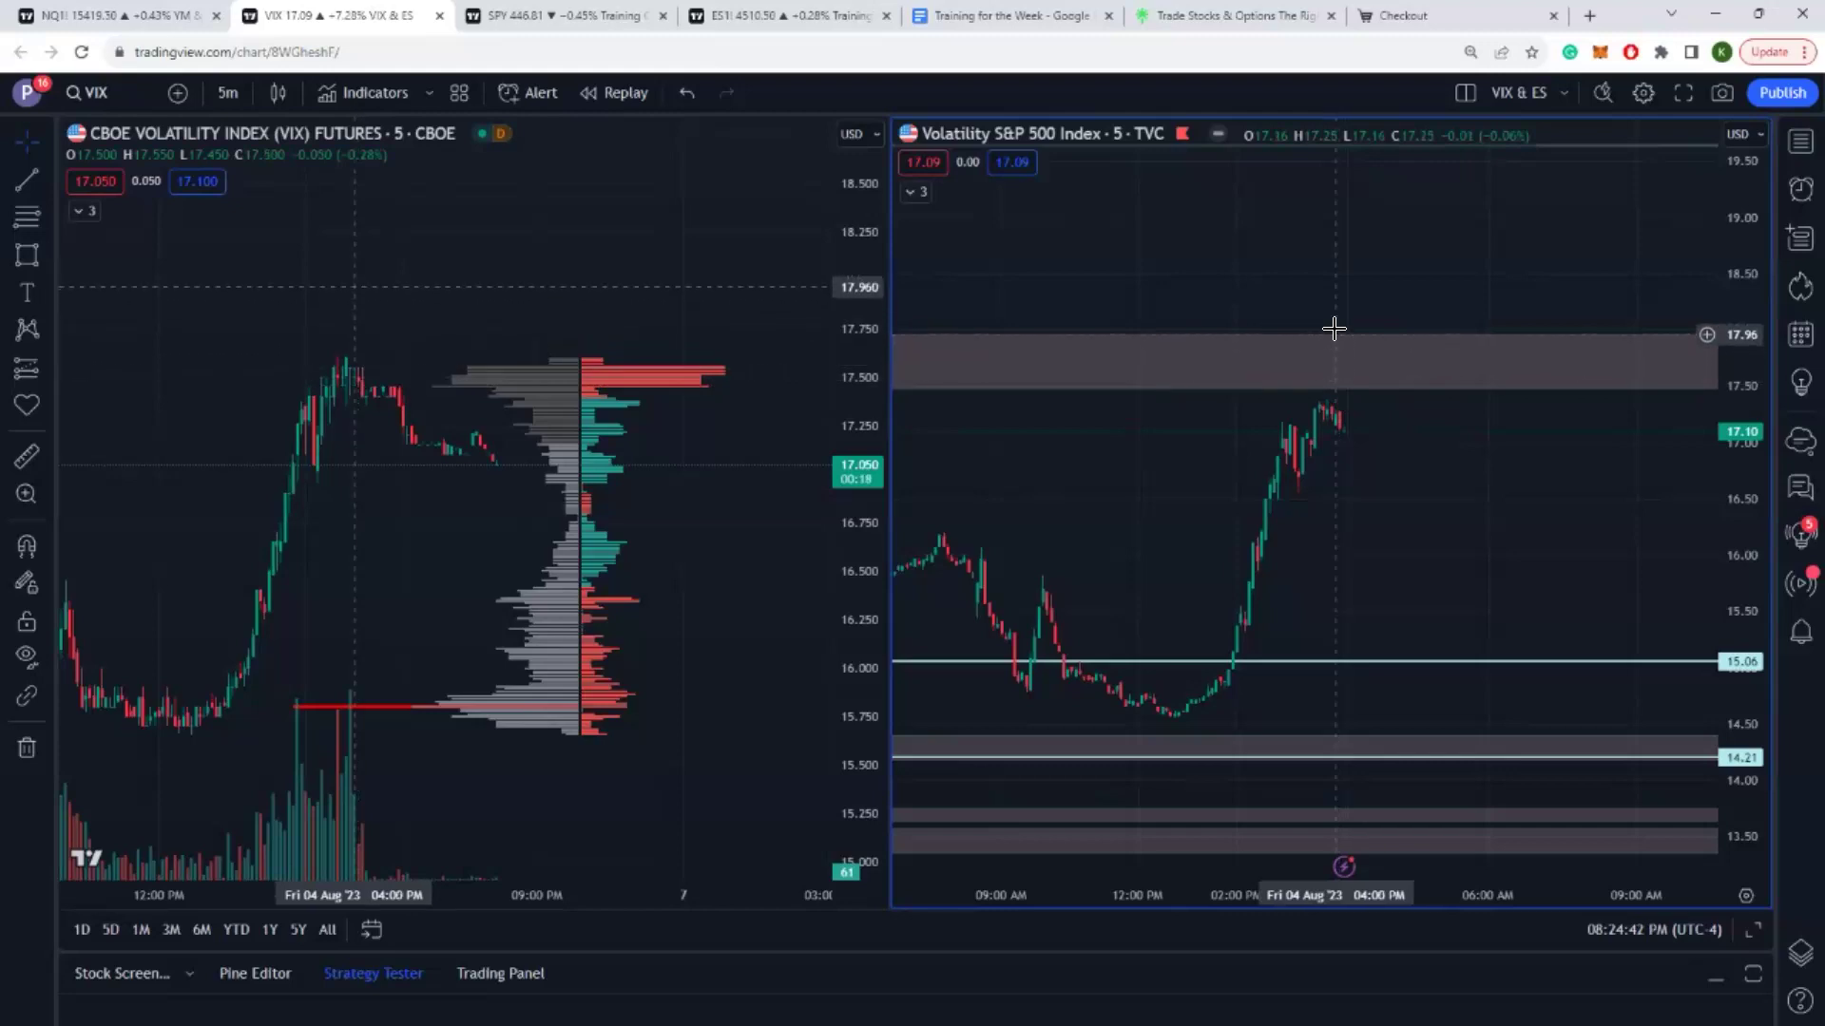
scroll(1331, 328, "down", 2)
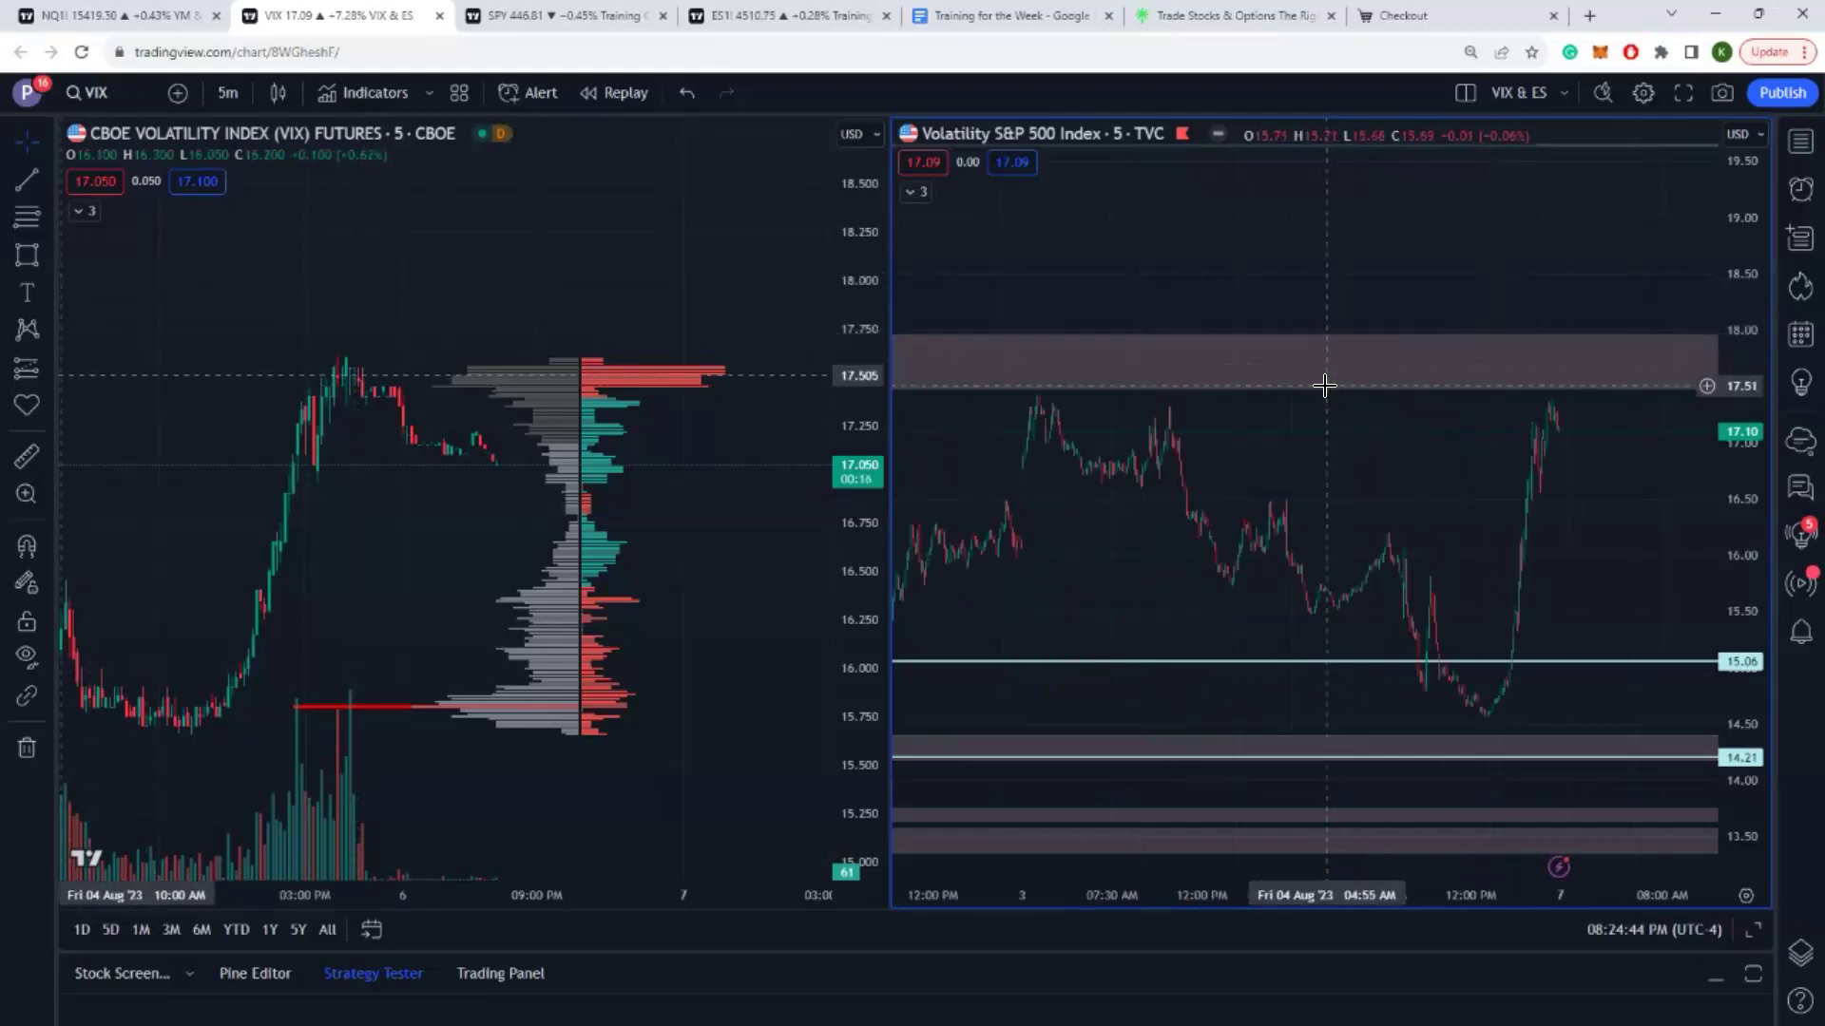
scroll(1393, 342, "up", 2)
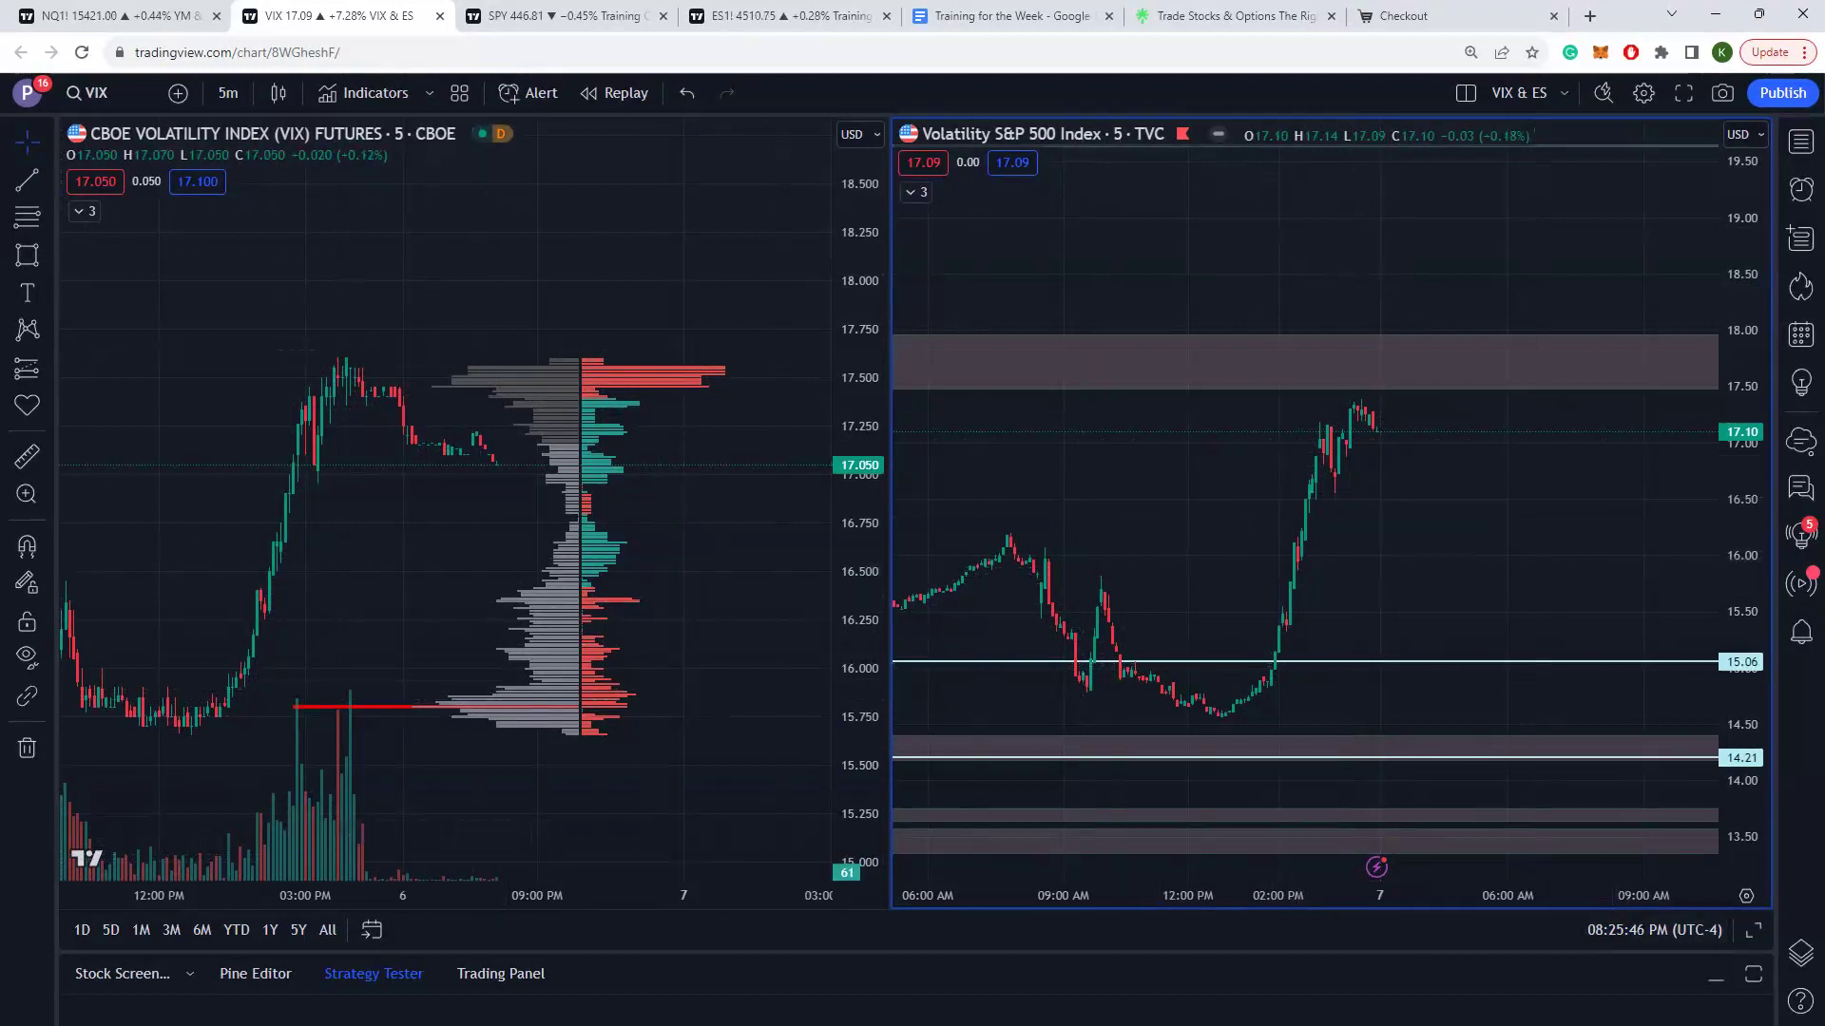
In Discord, visit #discord-navigation, #testimonials and #courses, ending on #tier-3-access
key("alt+Tab")
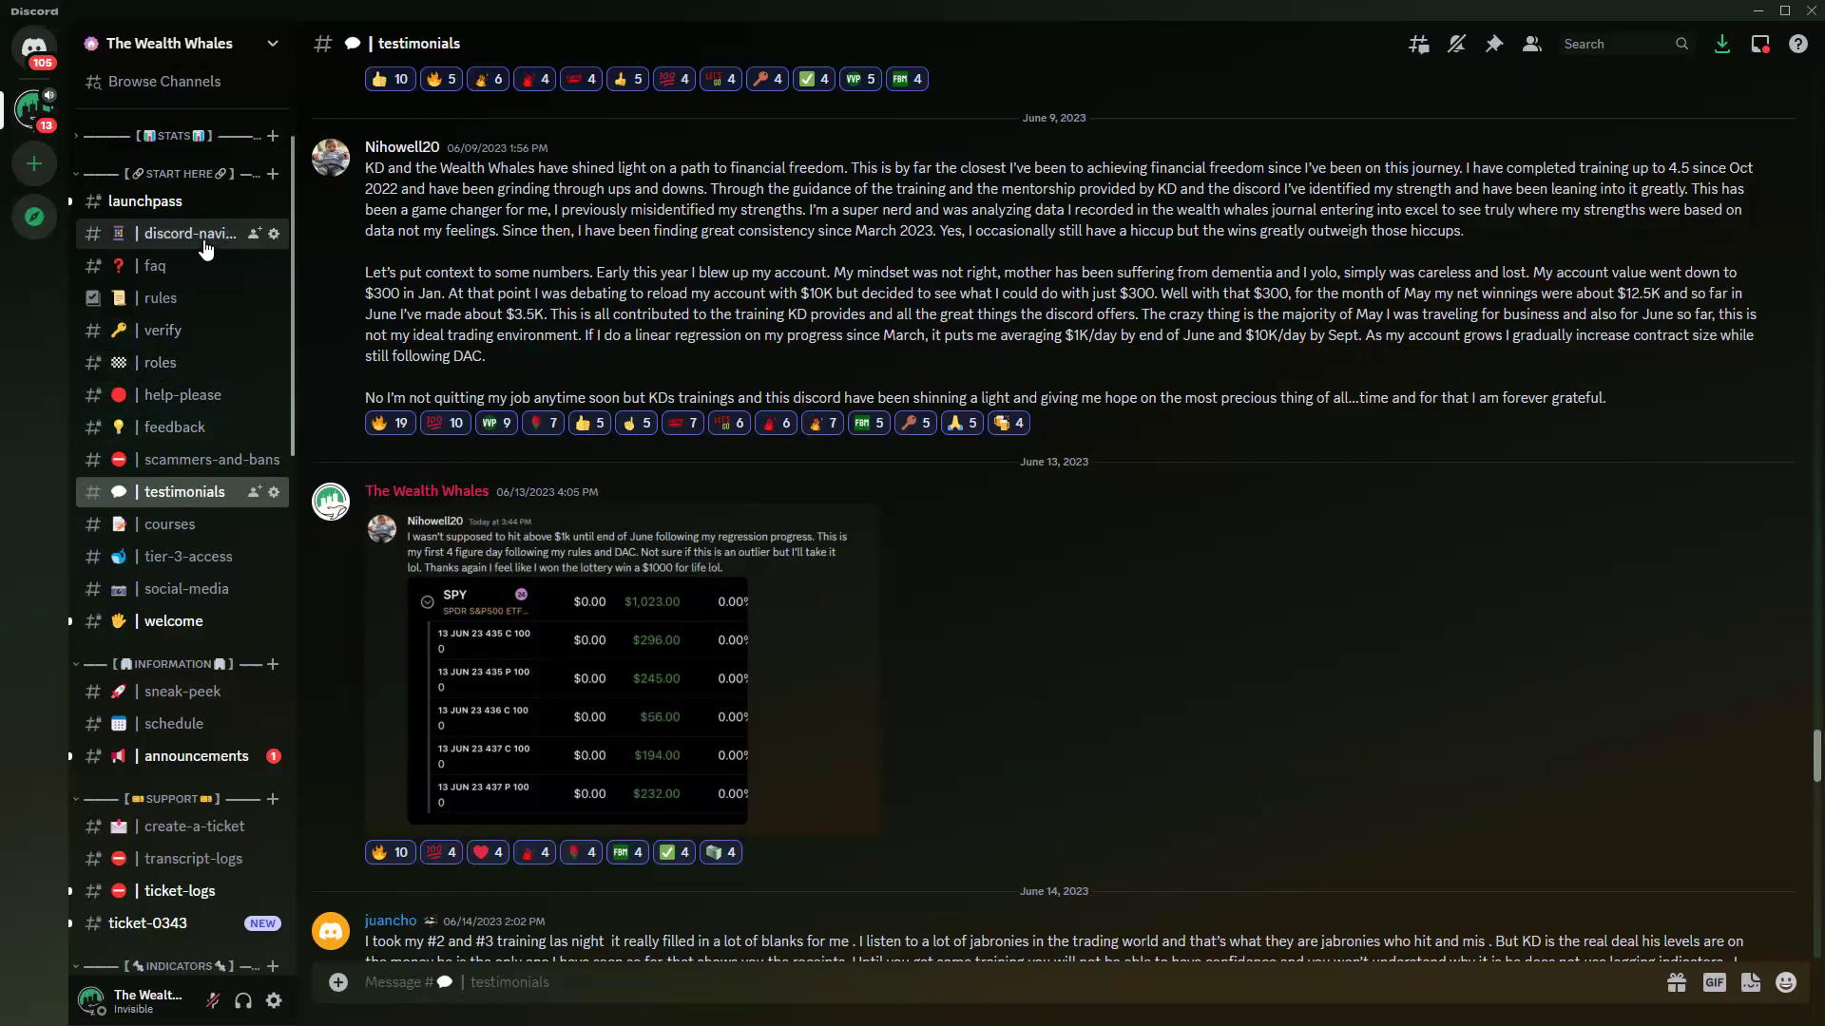
left_click(201, 236)
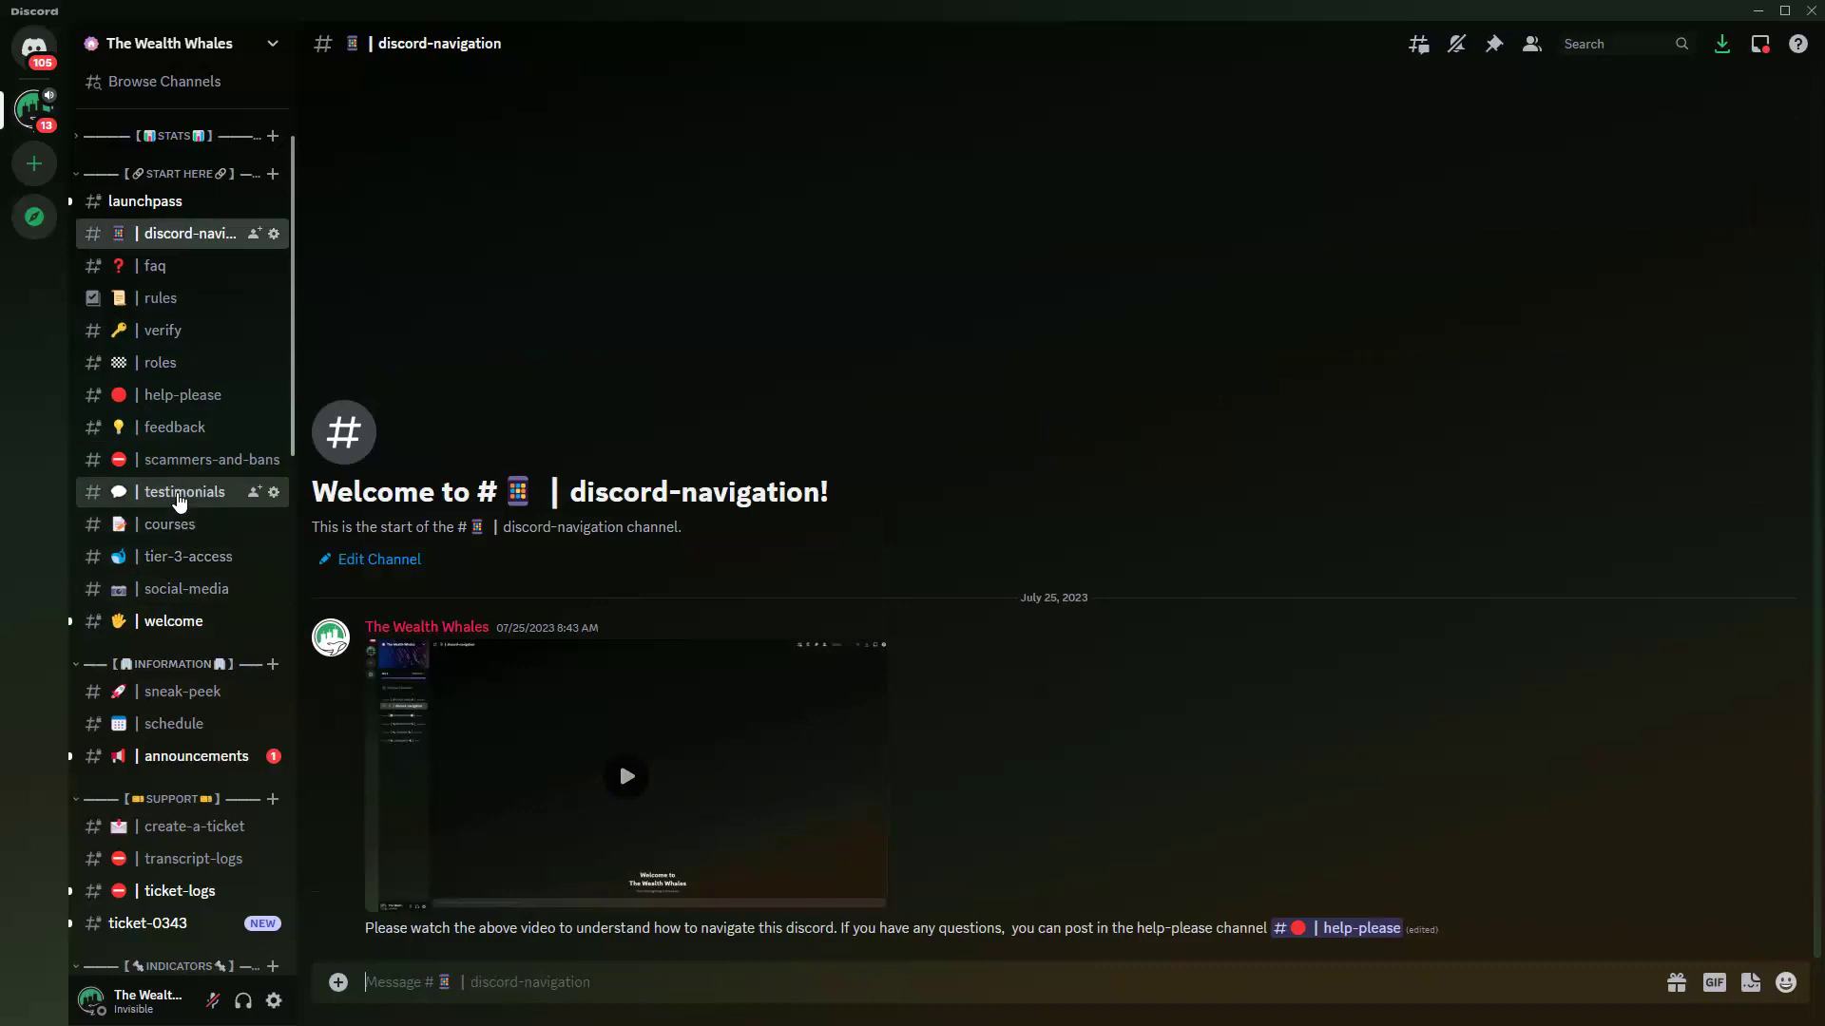
left_click(177, 504)
left_click(178, 524)
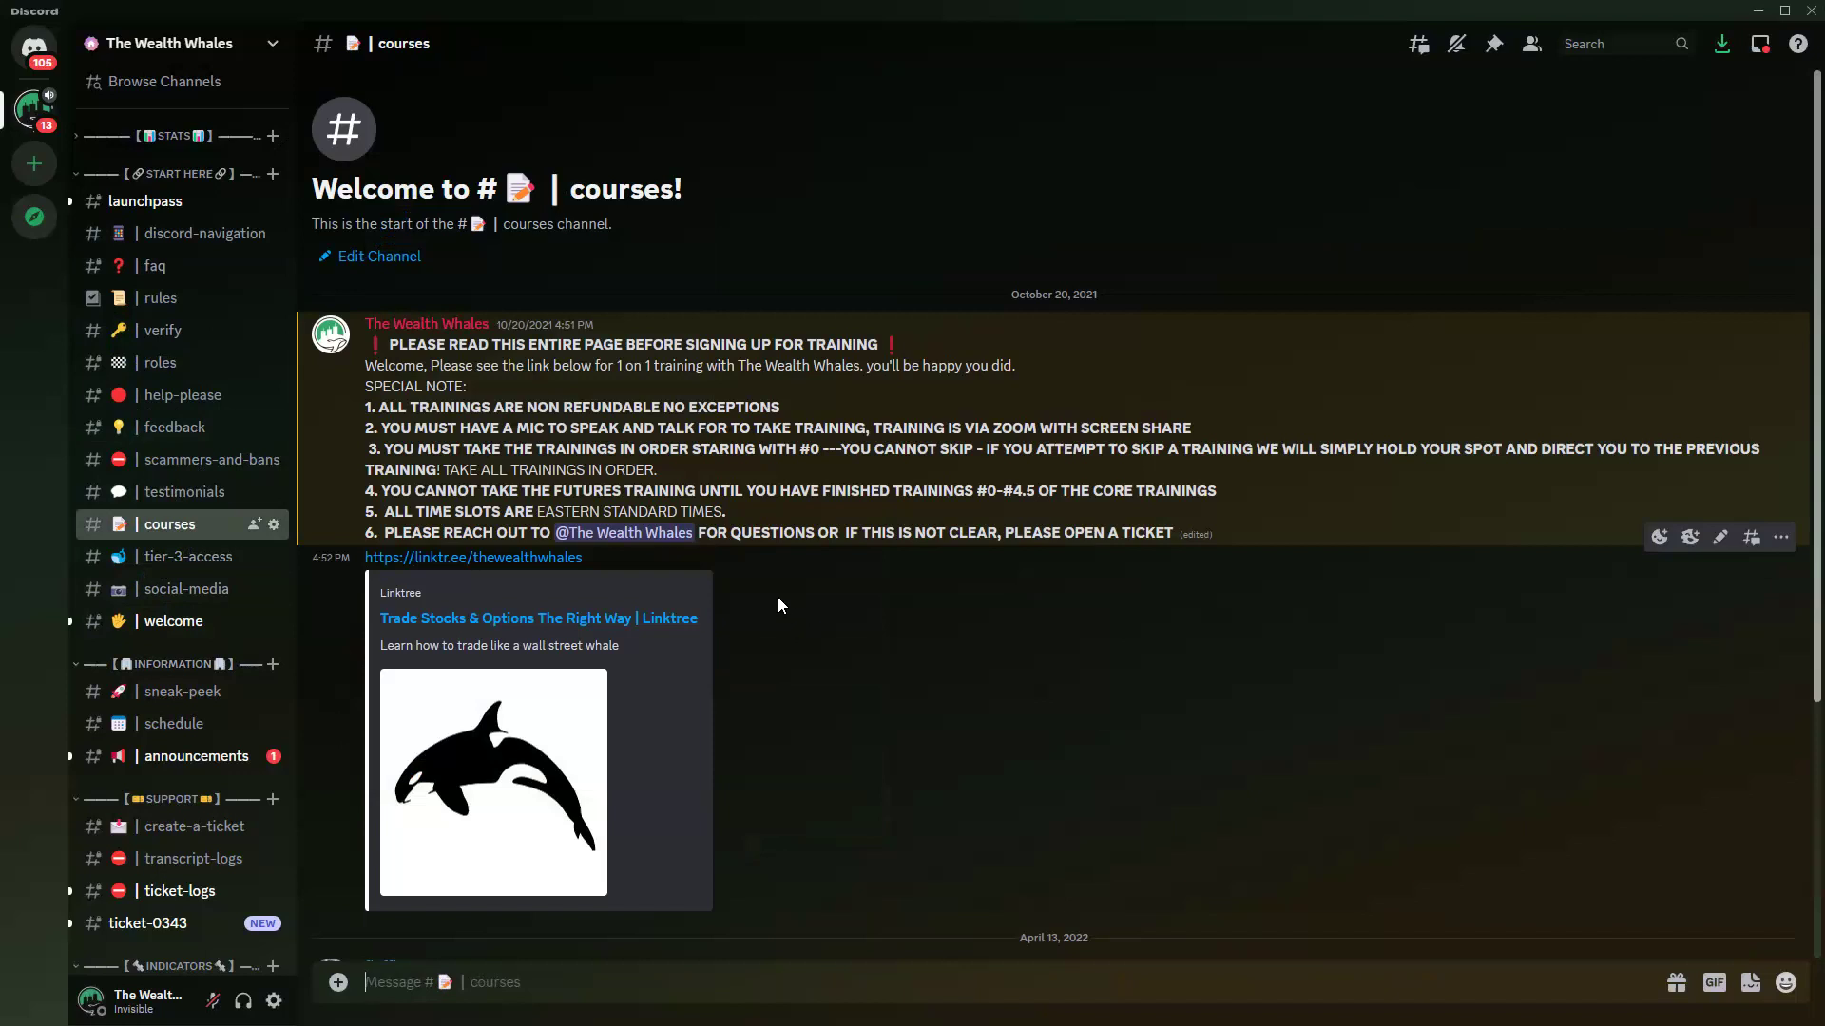
key("alt+Down")
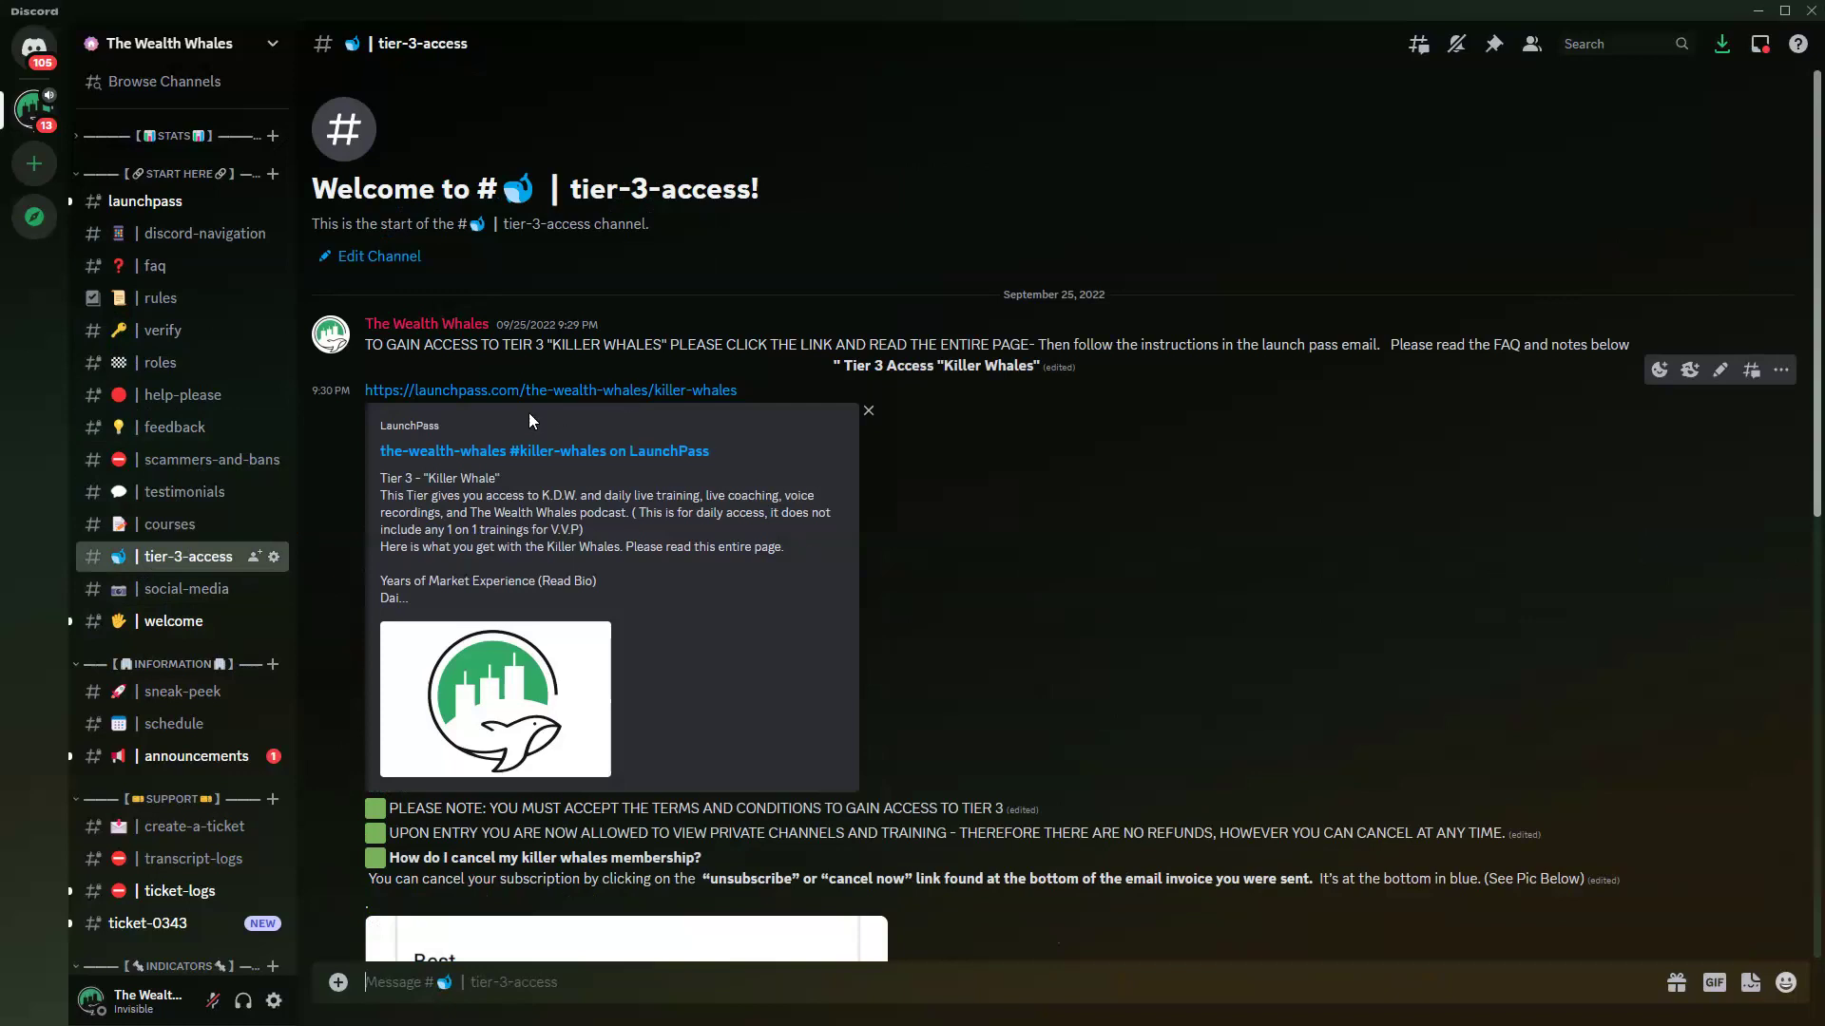
Scroll the channel sidebar down and open #video-trainings
scroll(130, 535, "down", 5)
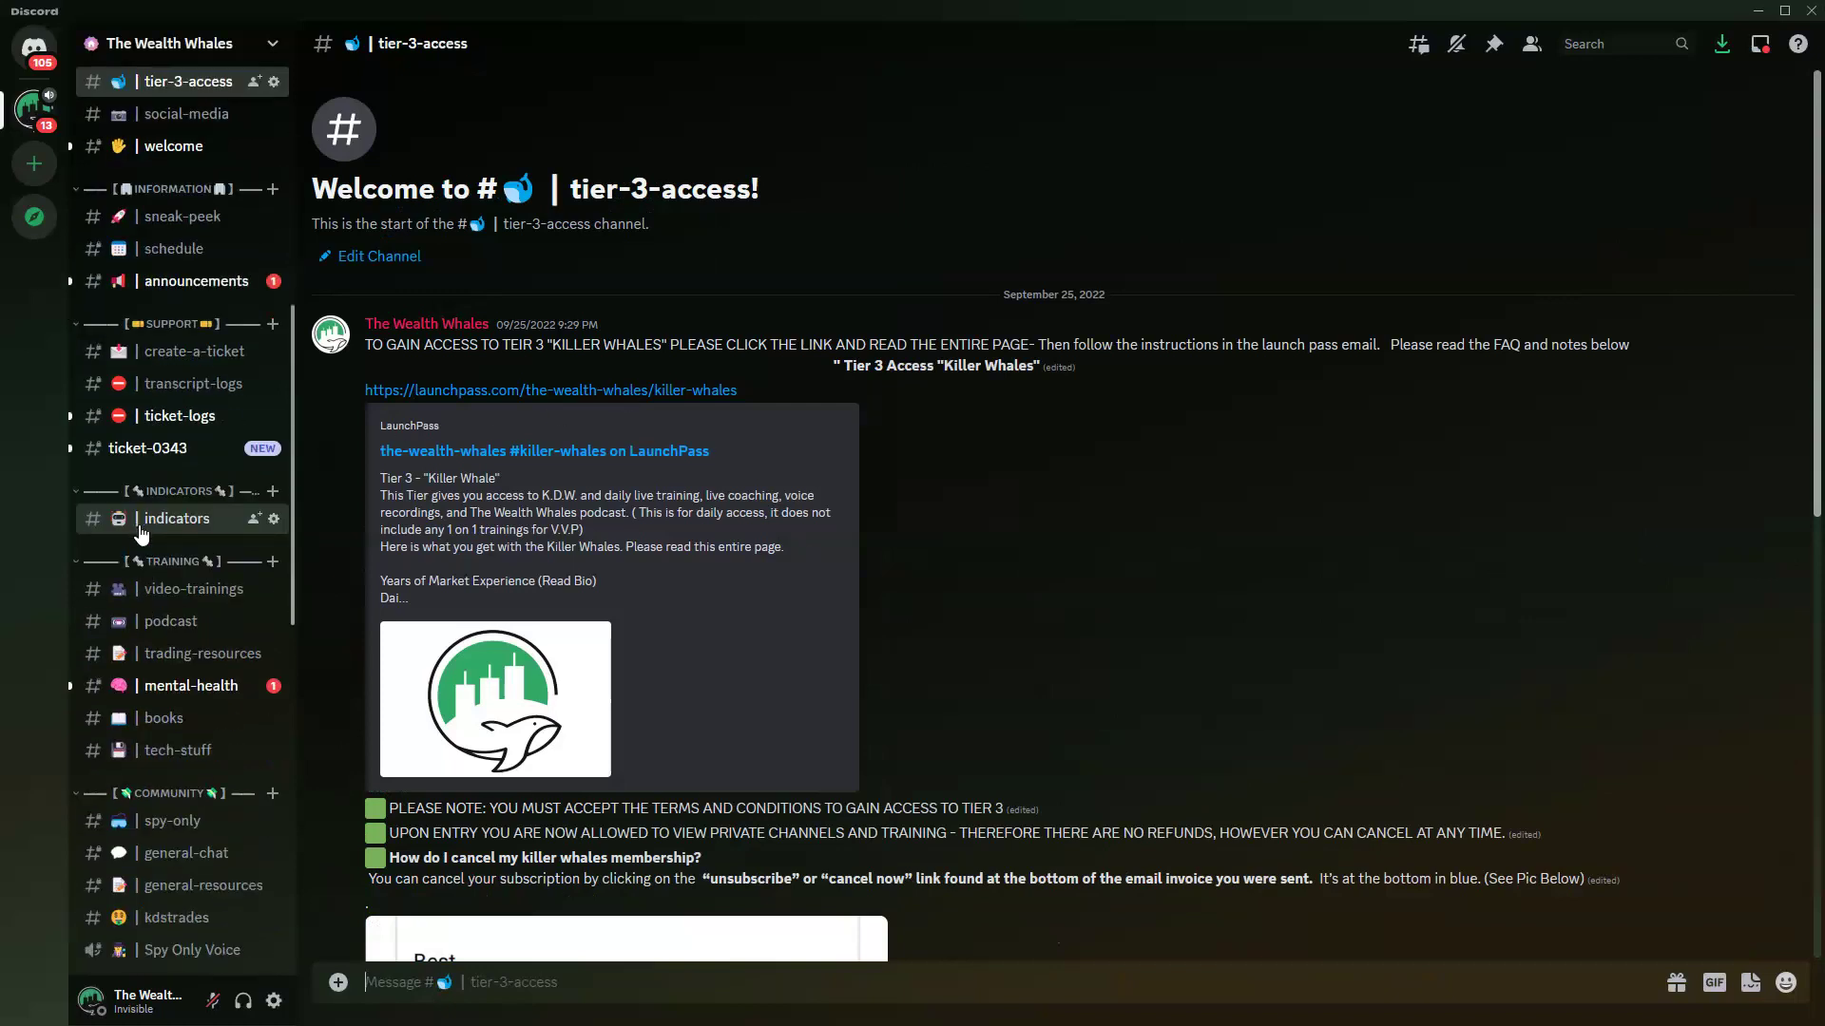
left_click(161, 589)
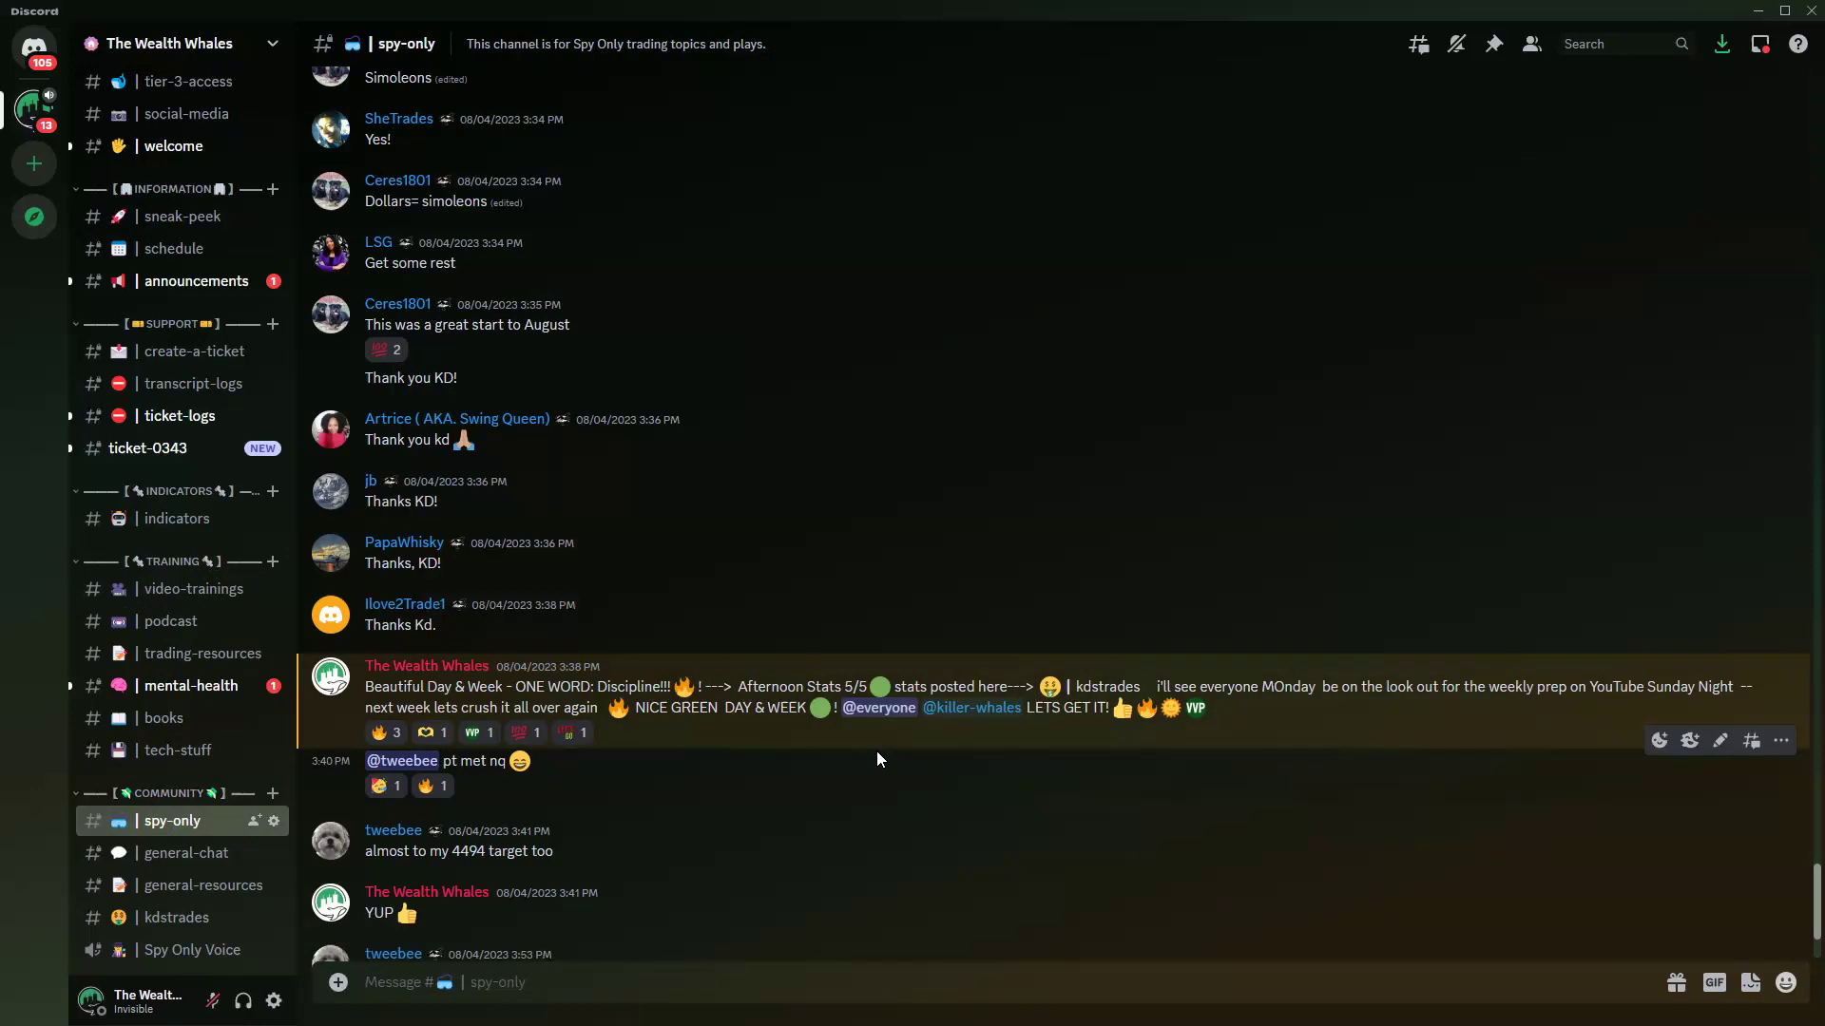
Open #podcast and scroll back through its older episode announcements
left_click(154, 623)
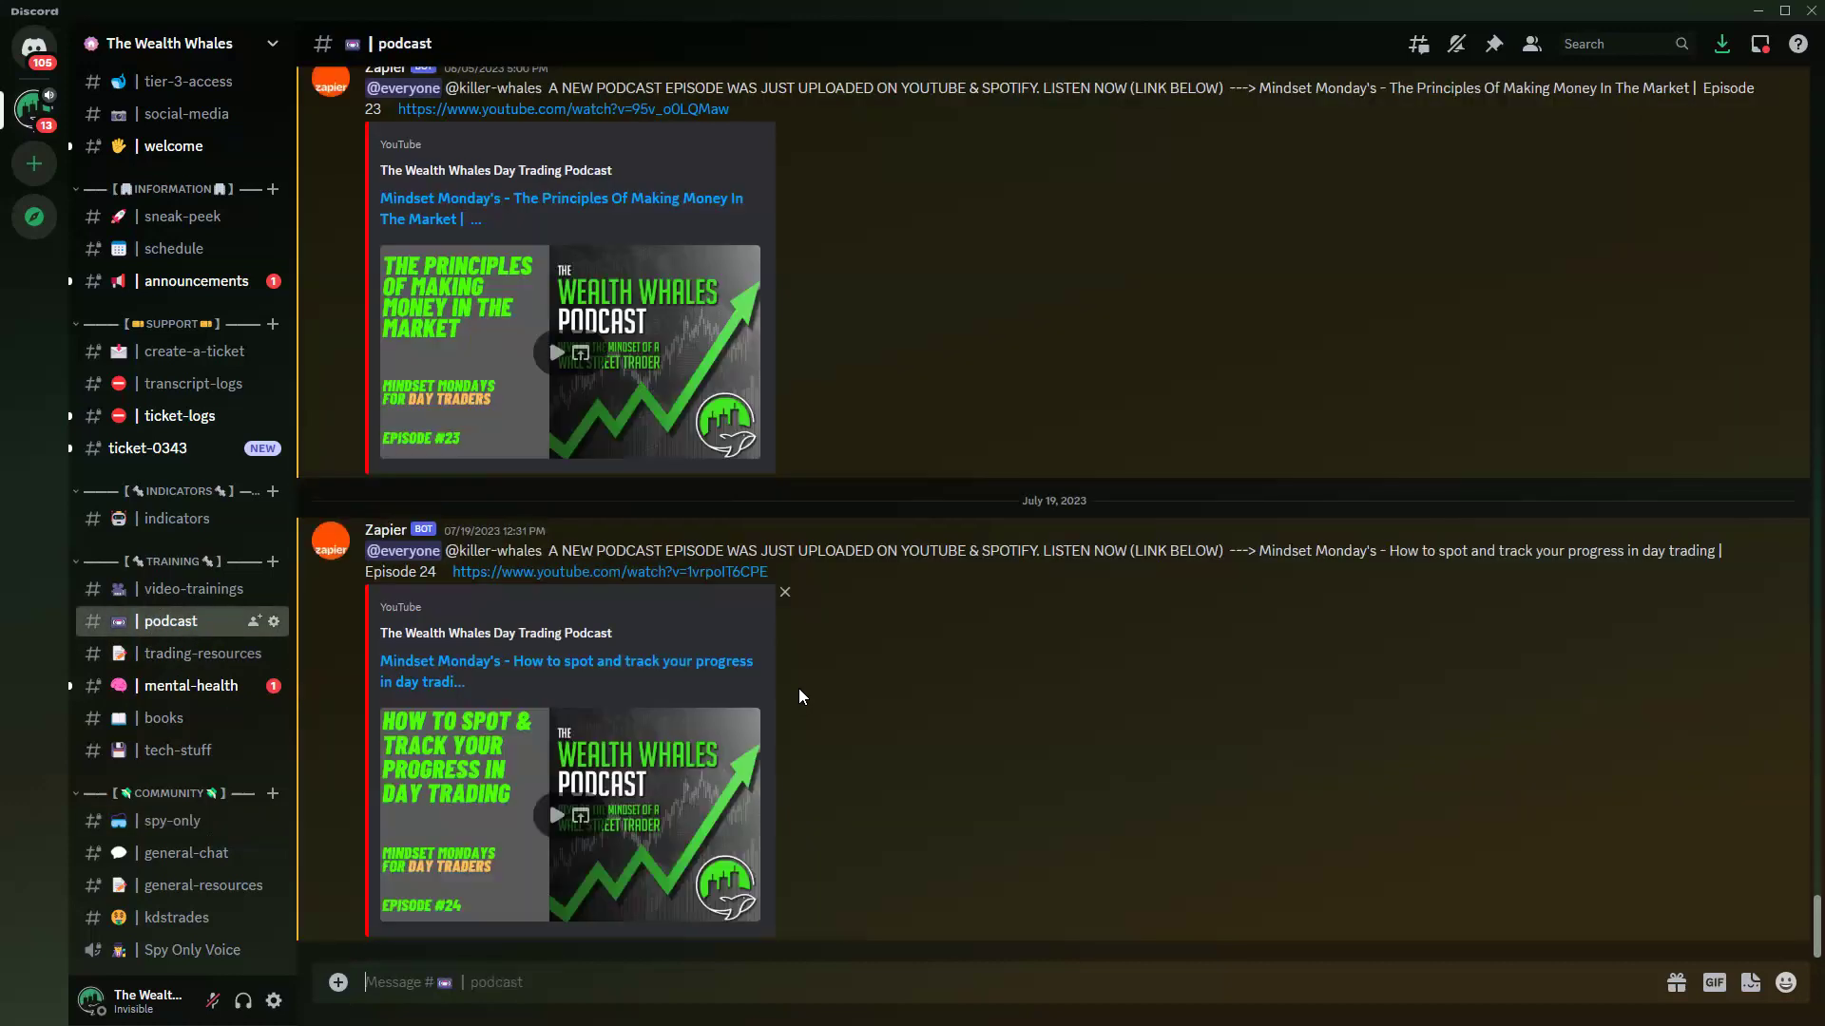
scroll(799, 697, "up", 2)
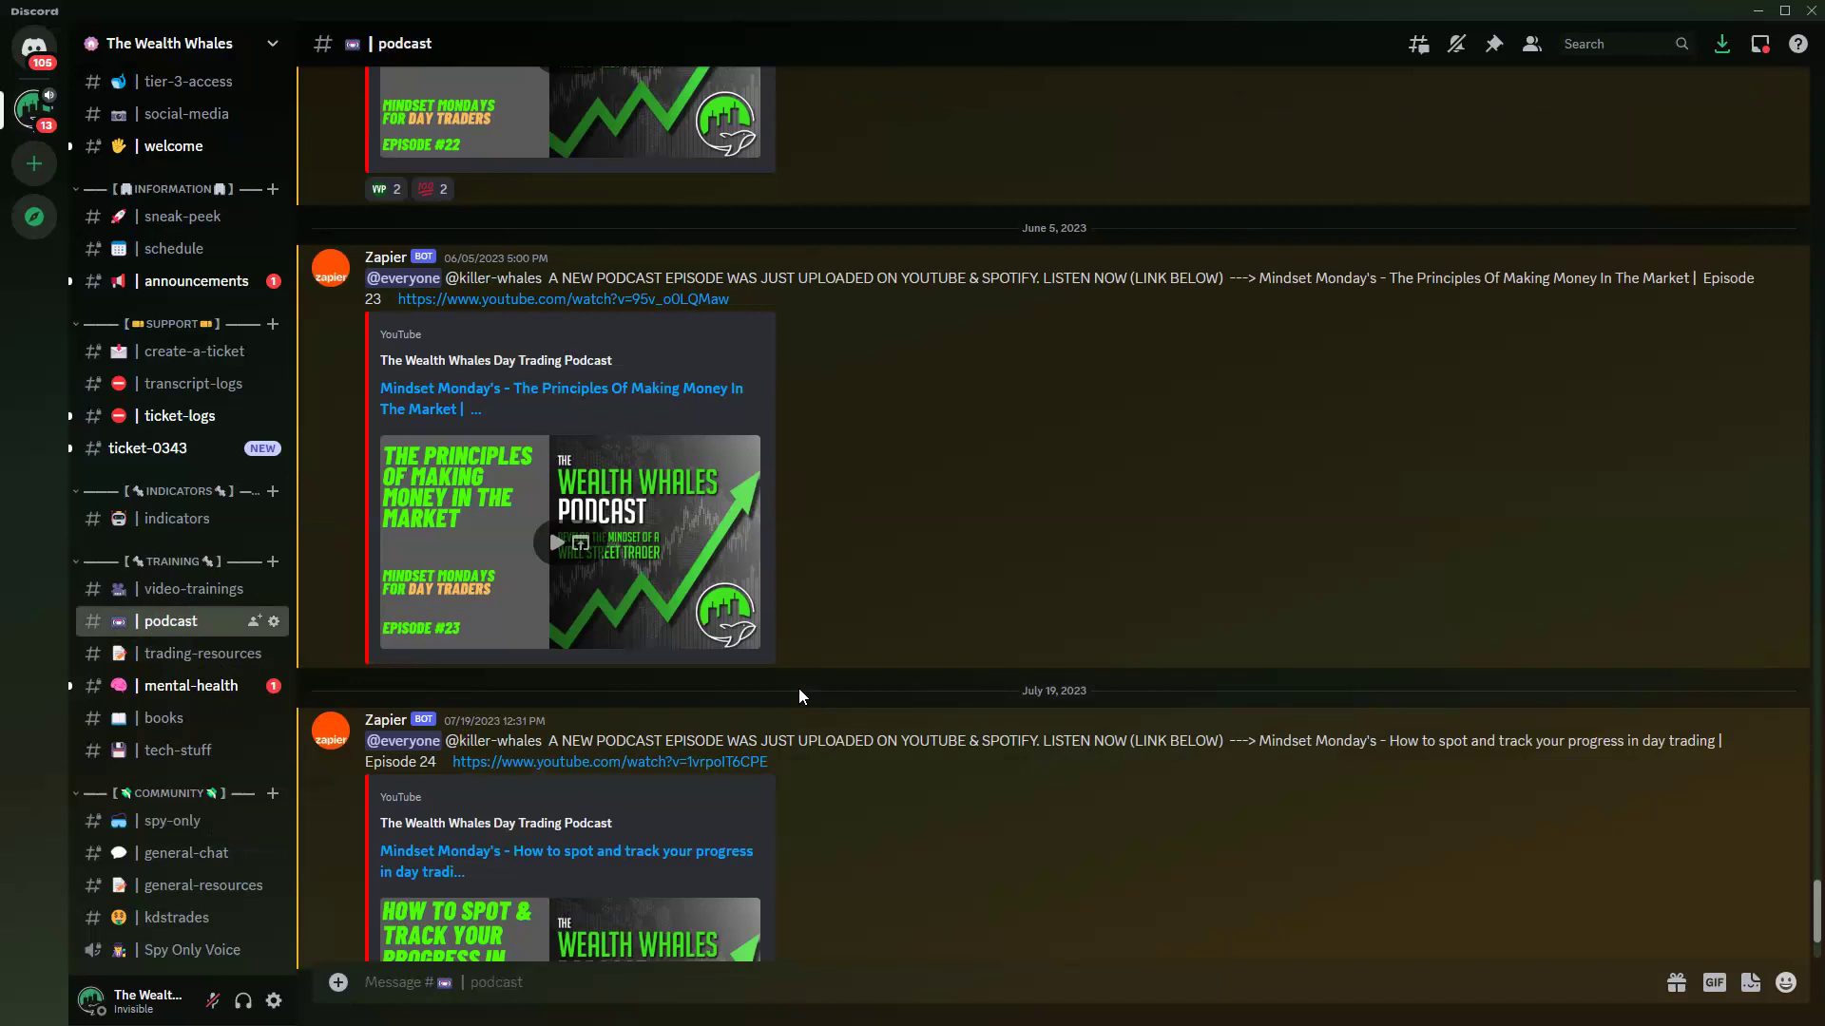
scroll(798, 696, "down", 3)
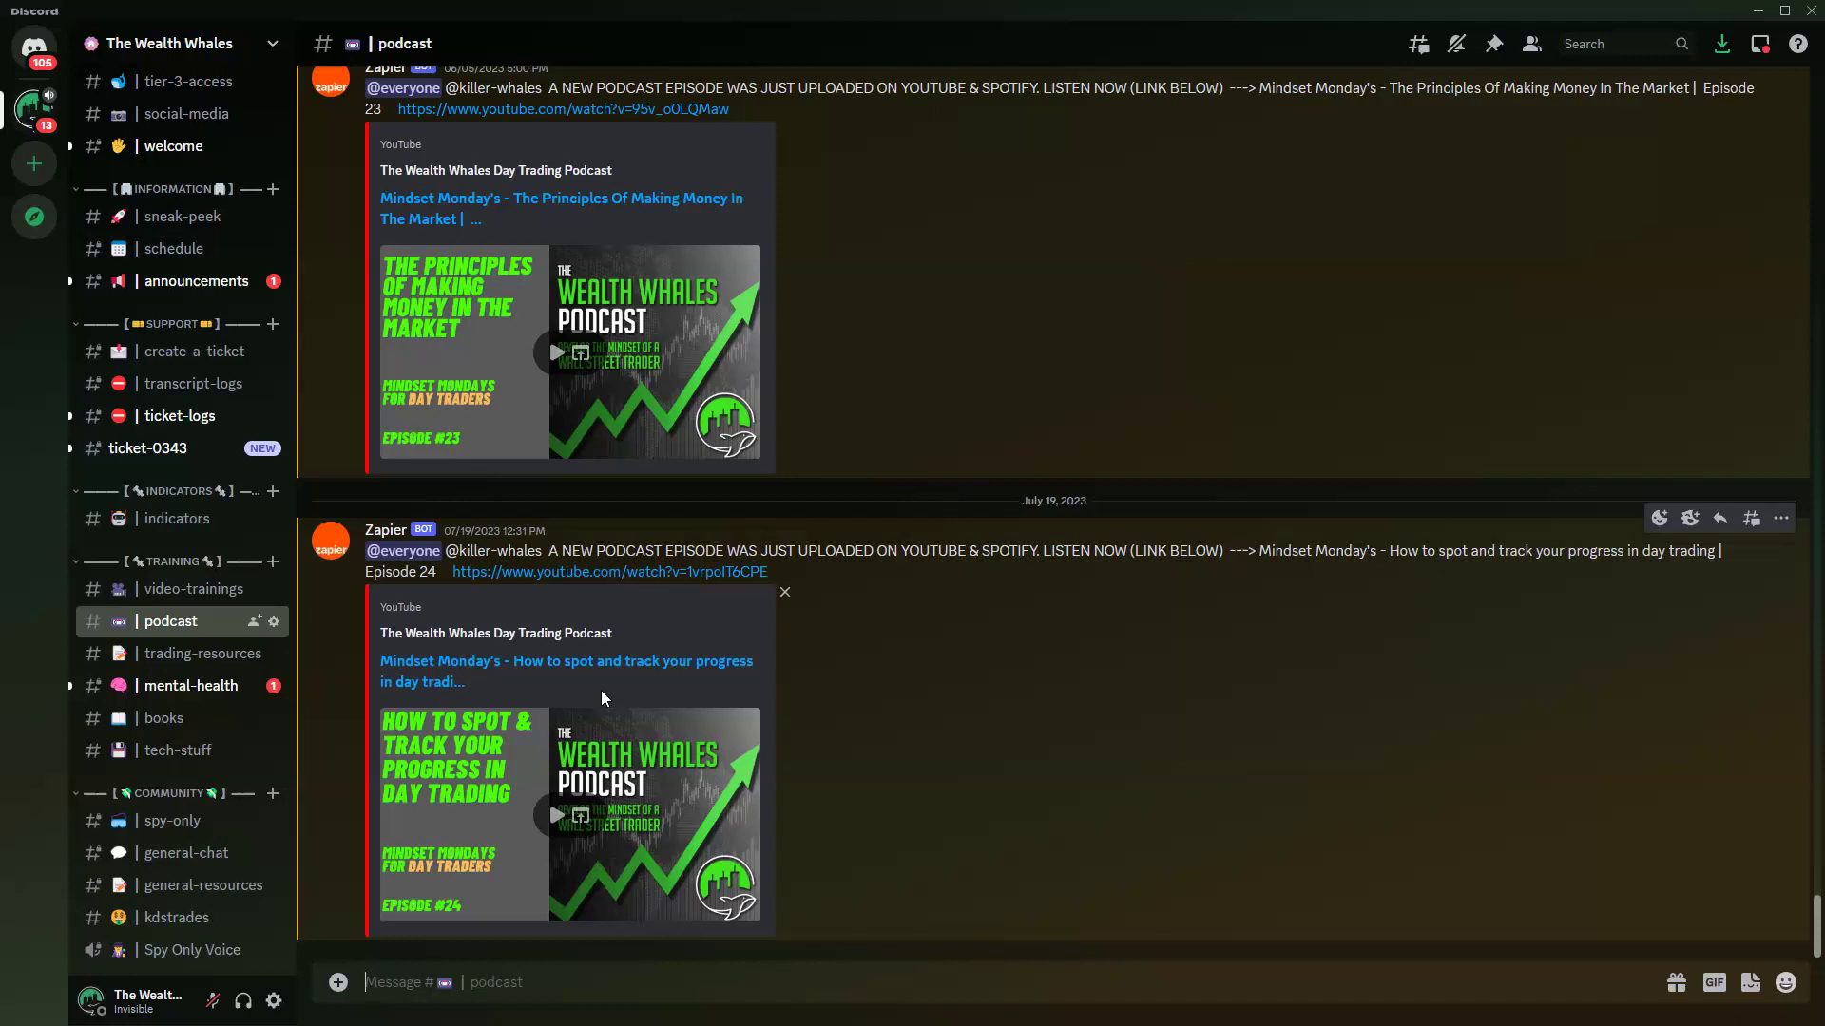
scroll(774, 727, "up", 5)
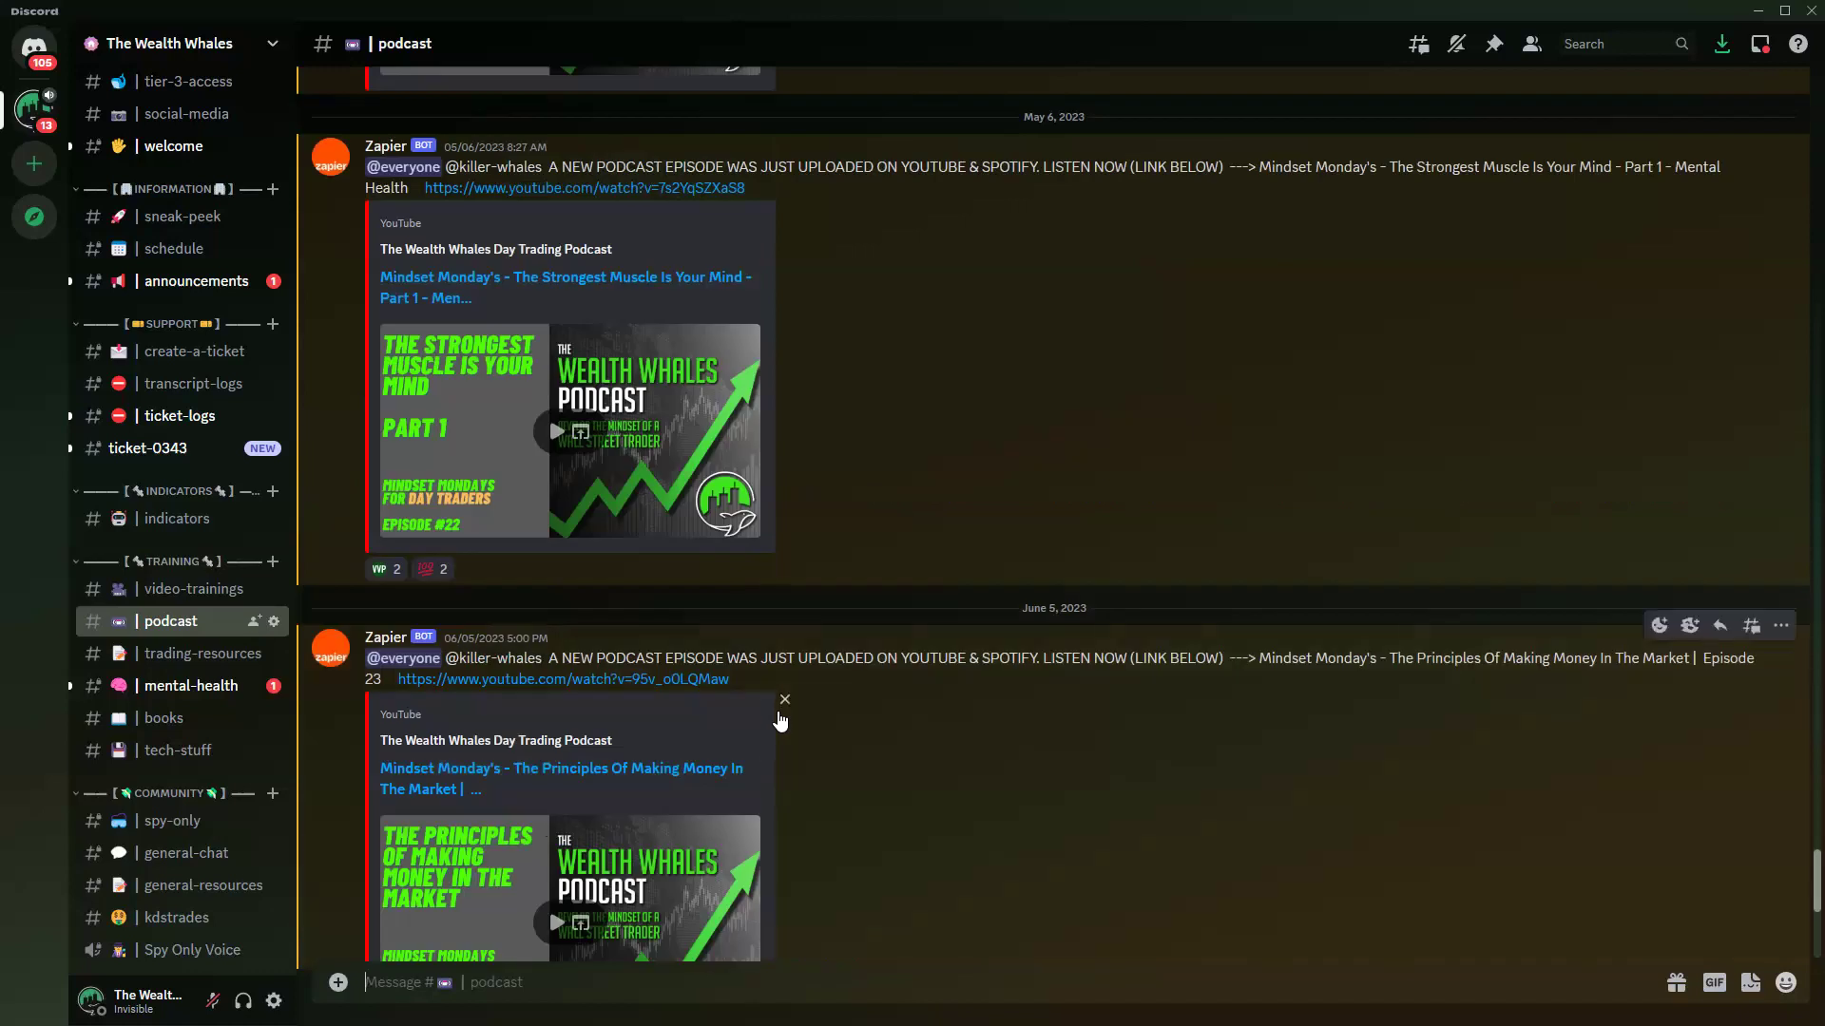
scroll(687, 591, "up", 5)
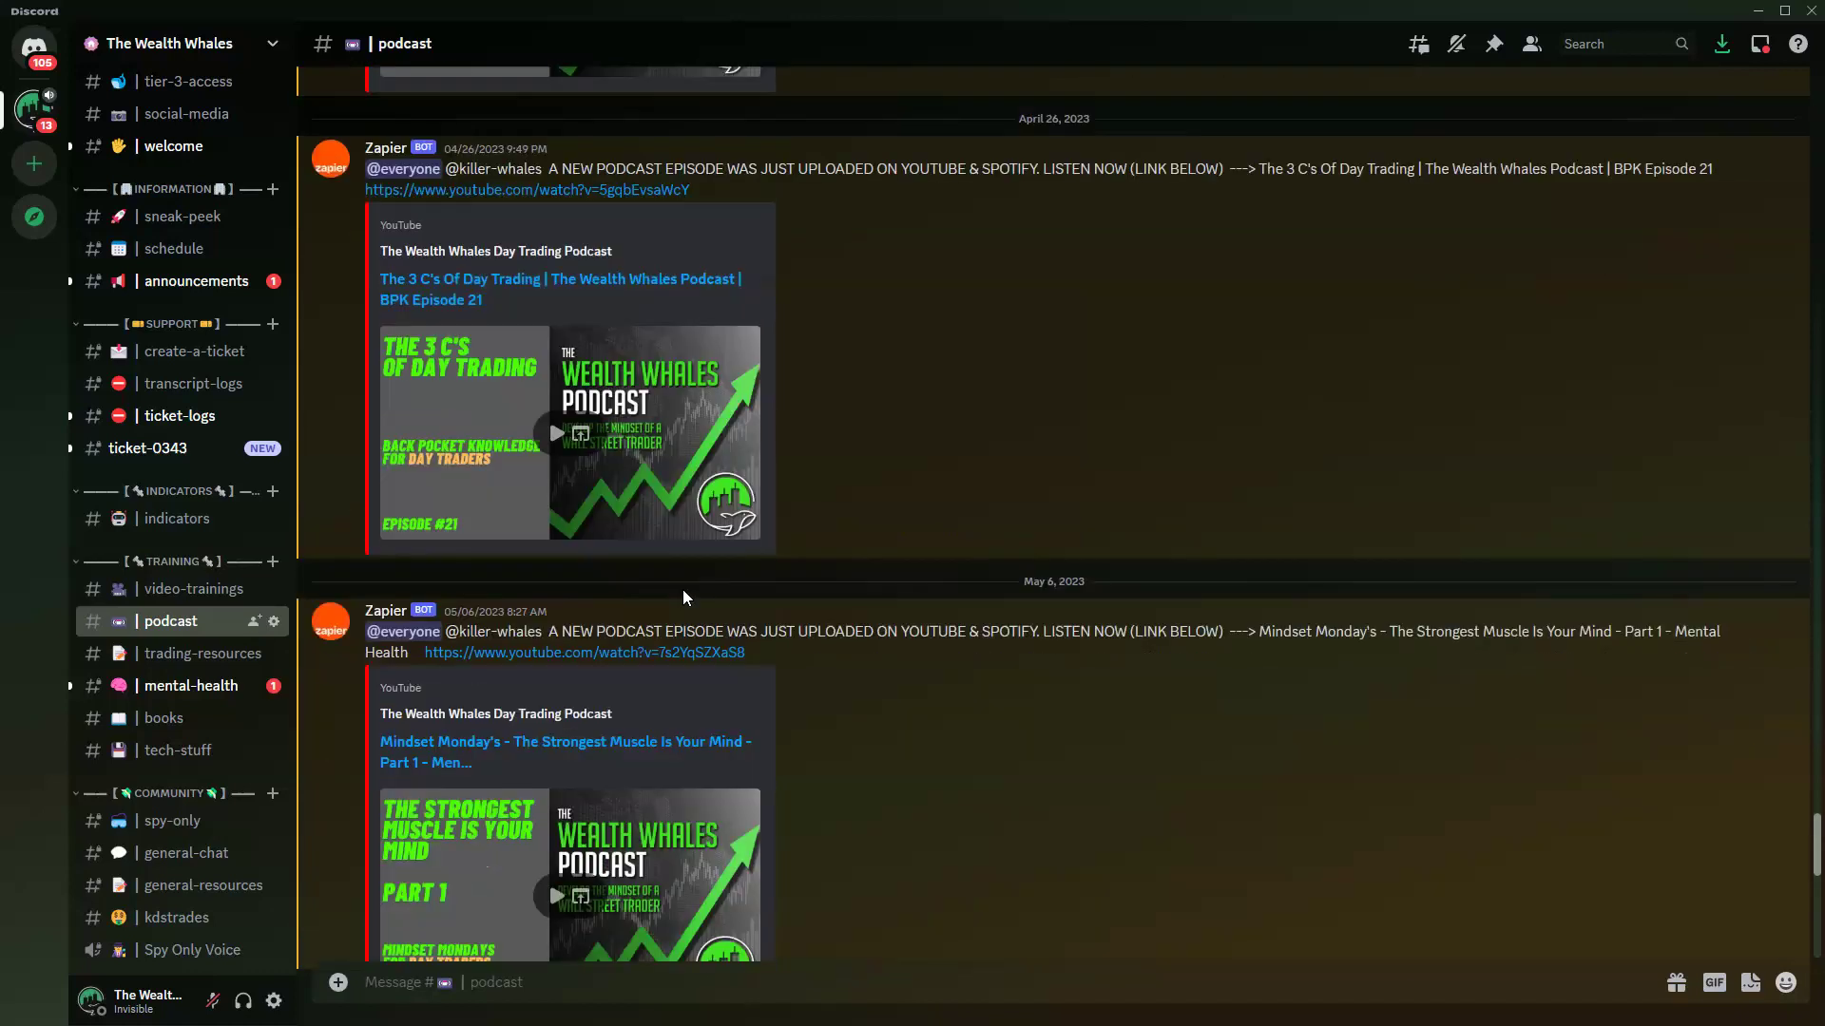
scroll(496, 570, "up", 5)
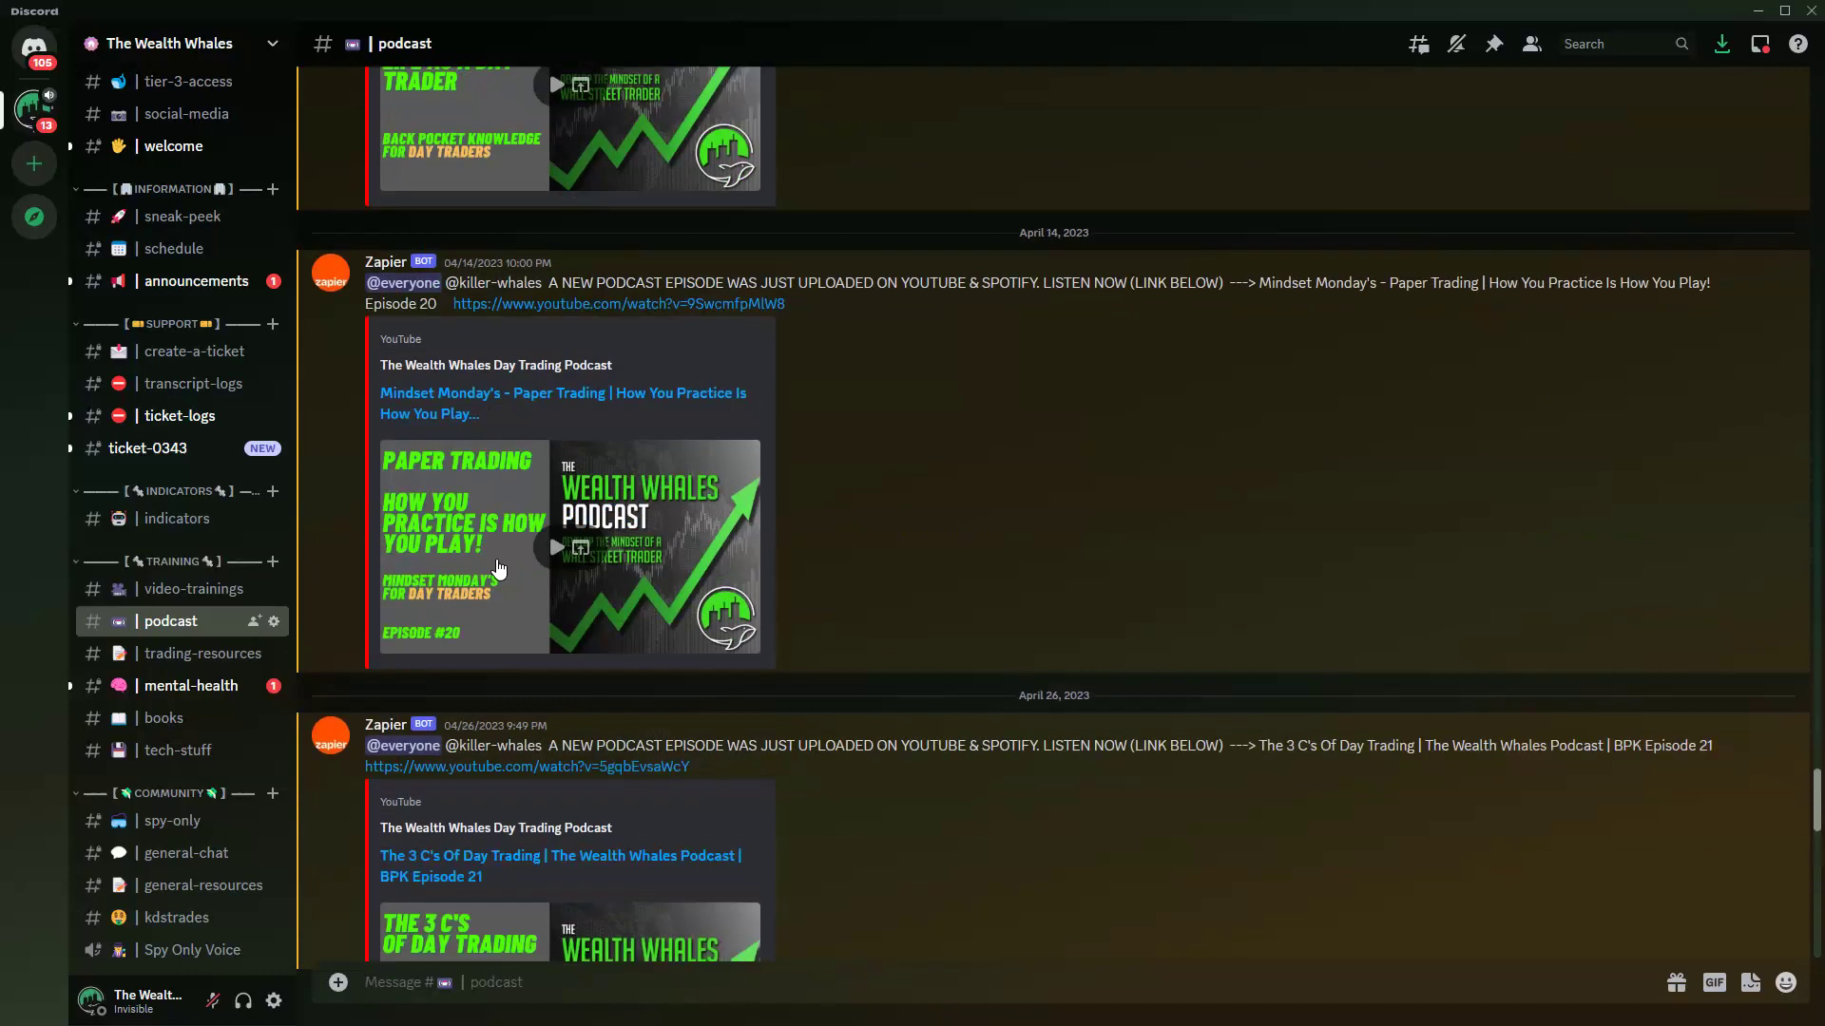
scroll(501, 575, "up", 5)
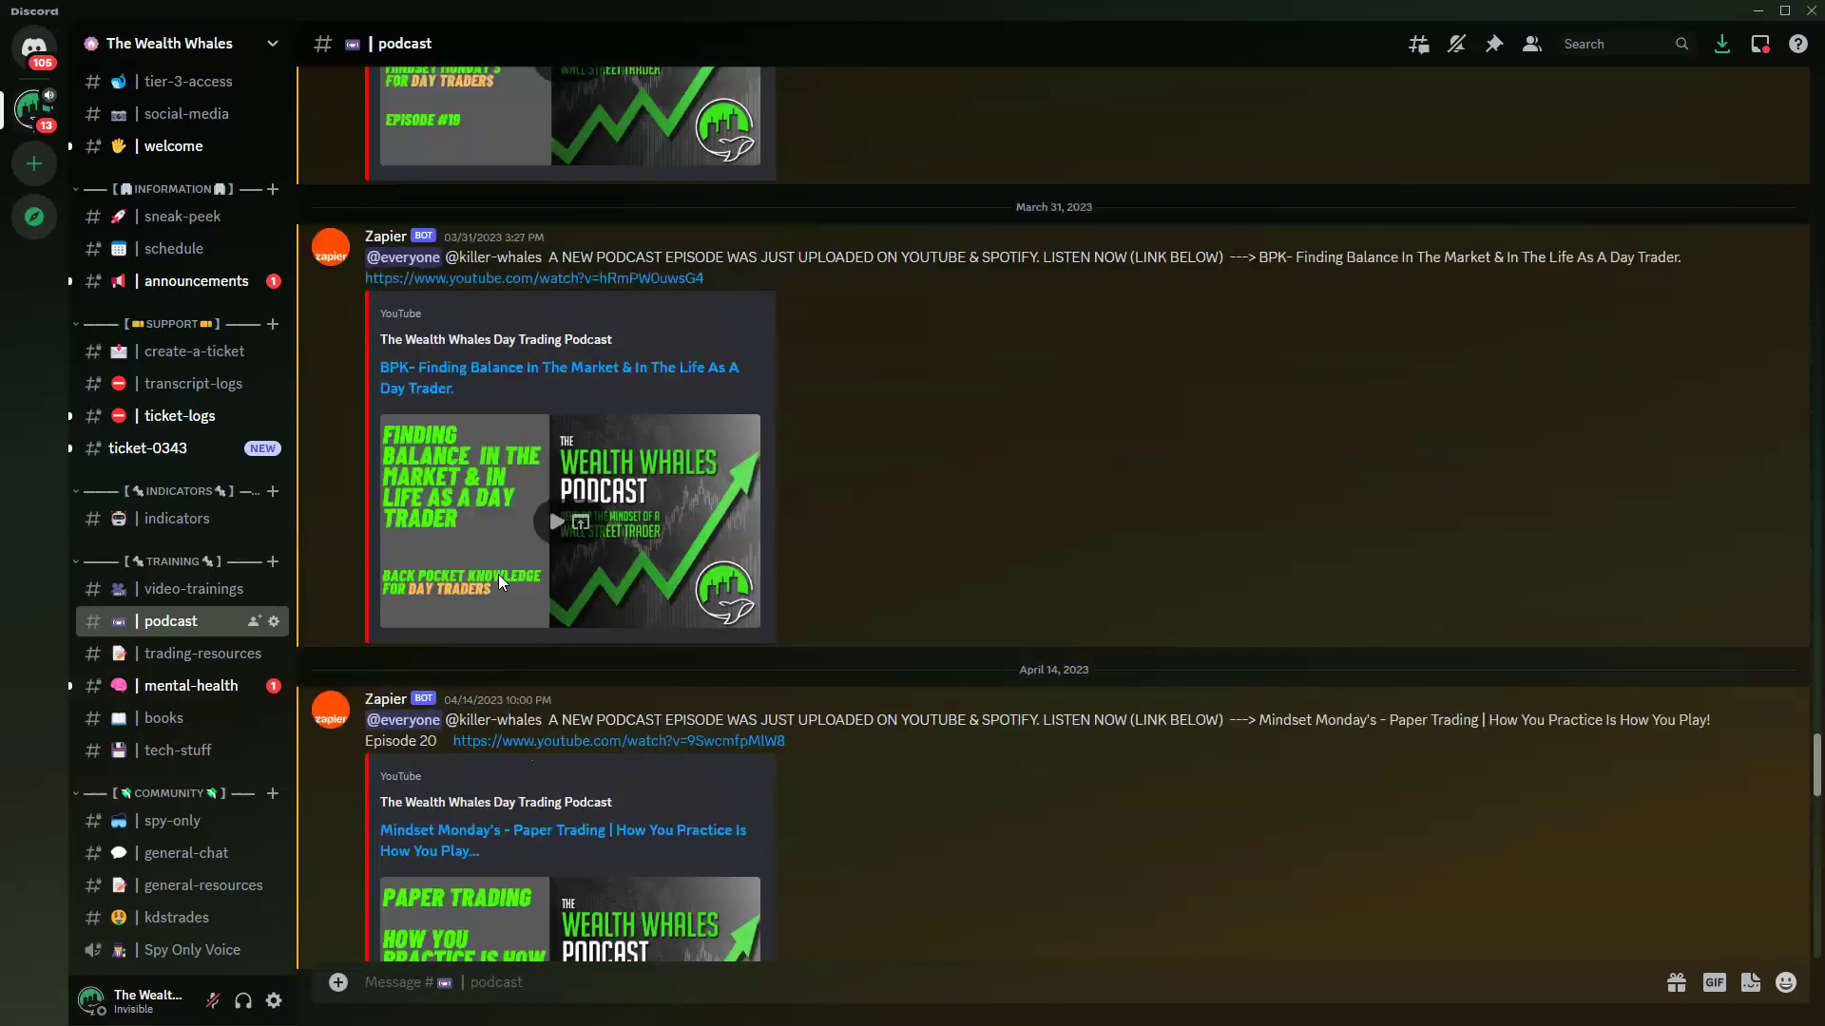
scroll(502, 592, "up", 5)
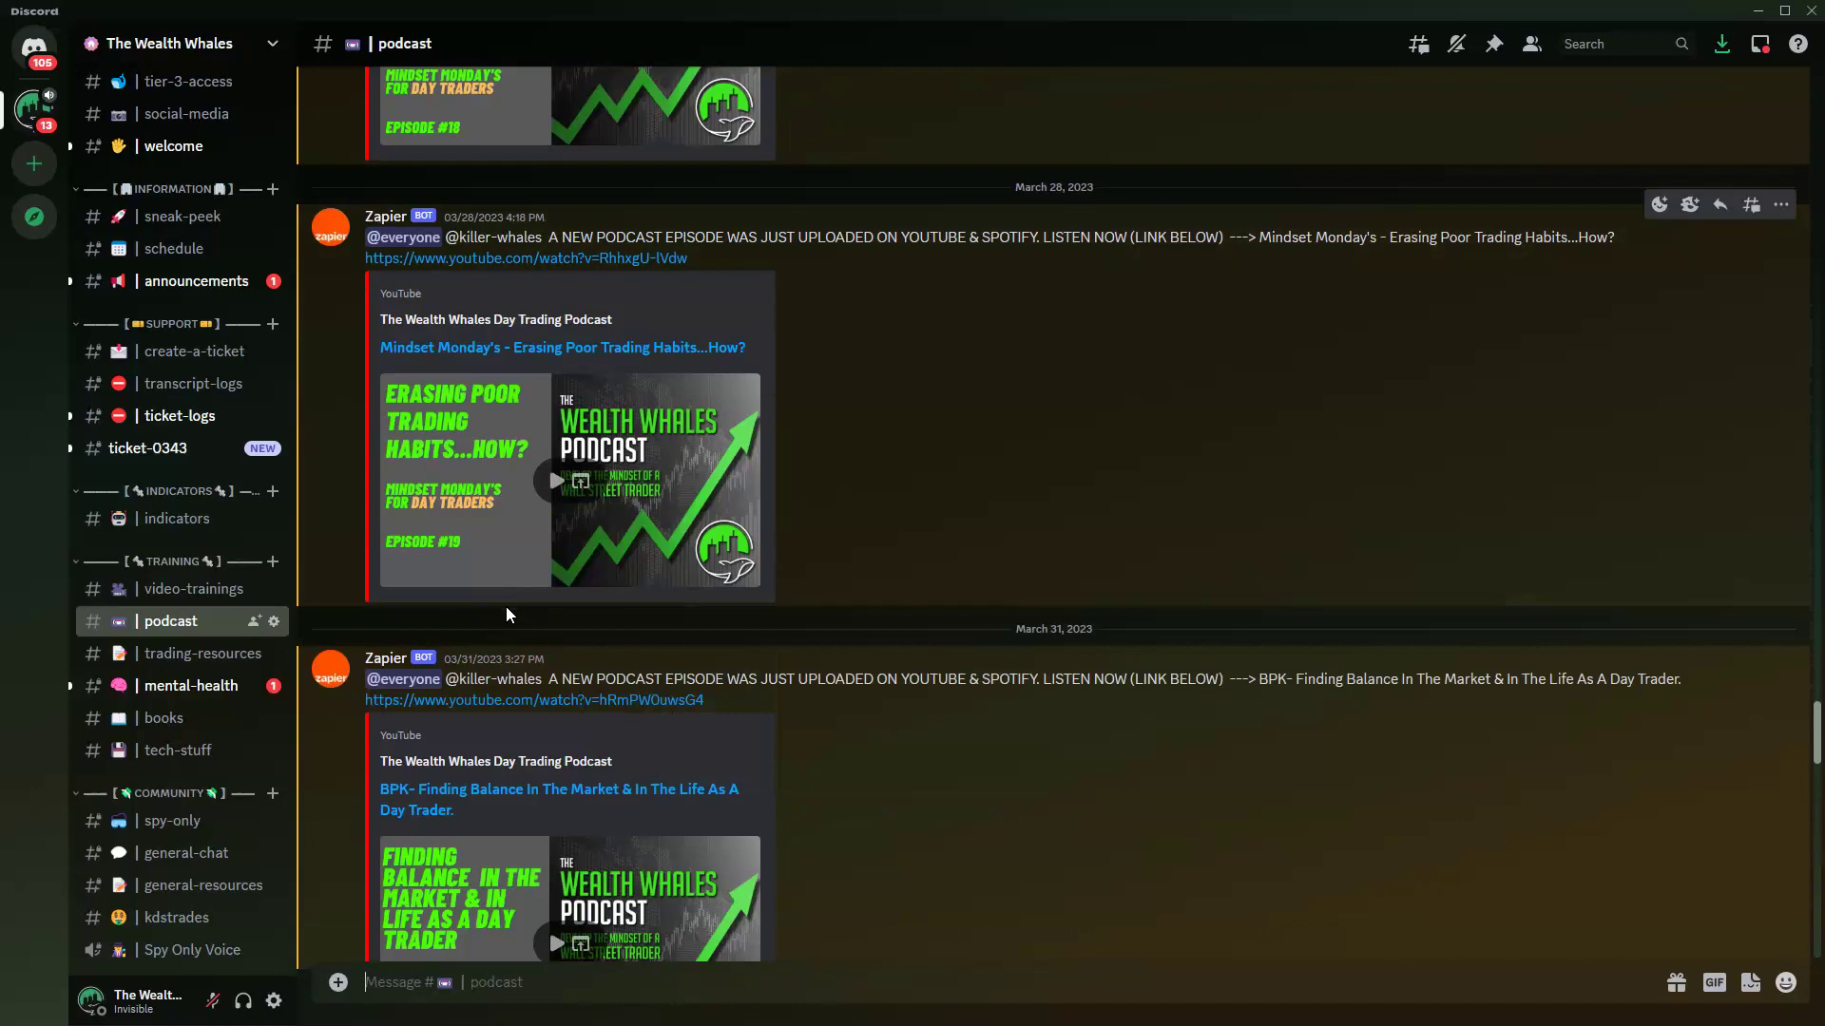
scroll(573, 689, "up", 6)
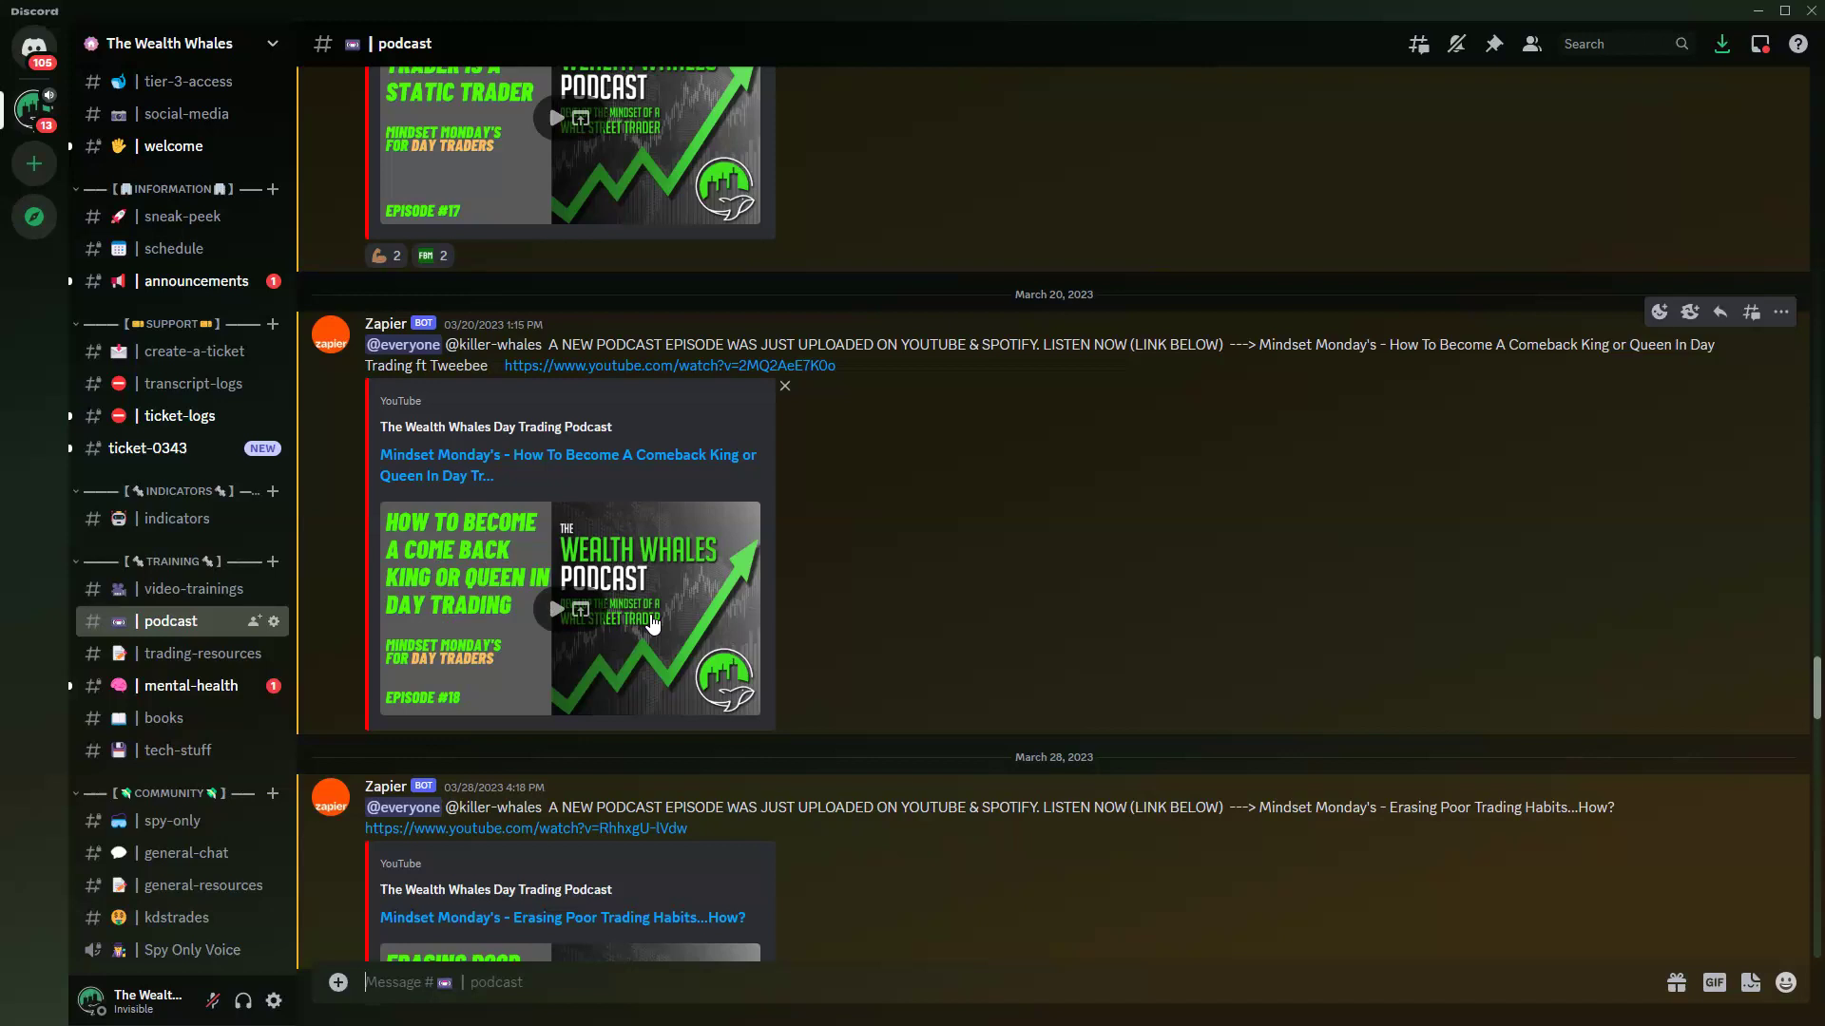
scroll(1026, 617, "up", 3)
scroll(1026, 628, "up", 1)
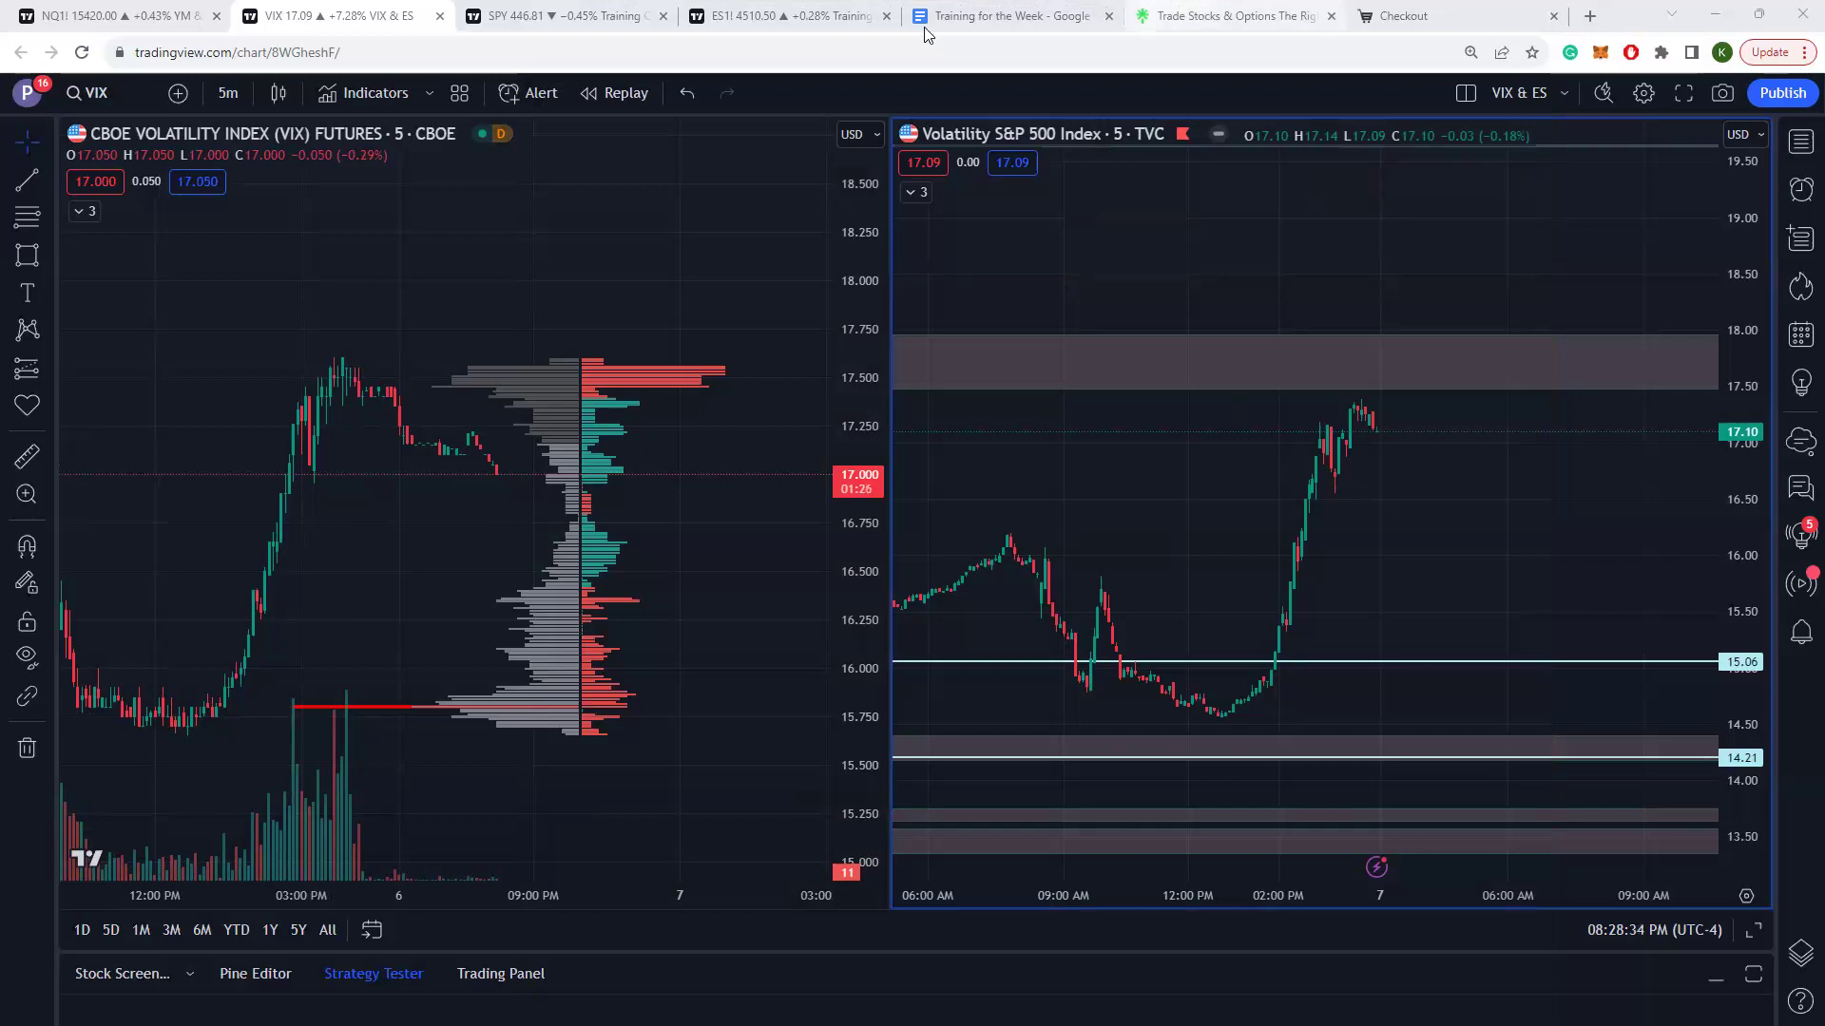
Switch to the ES1! tab and zoom in on price between the 4498.00 and 4541.50 levels
left_click(784, 24)
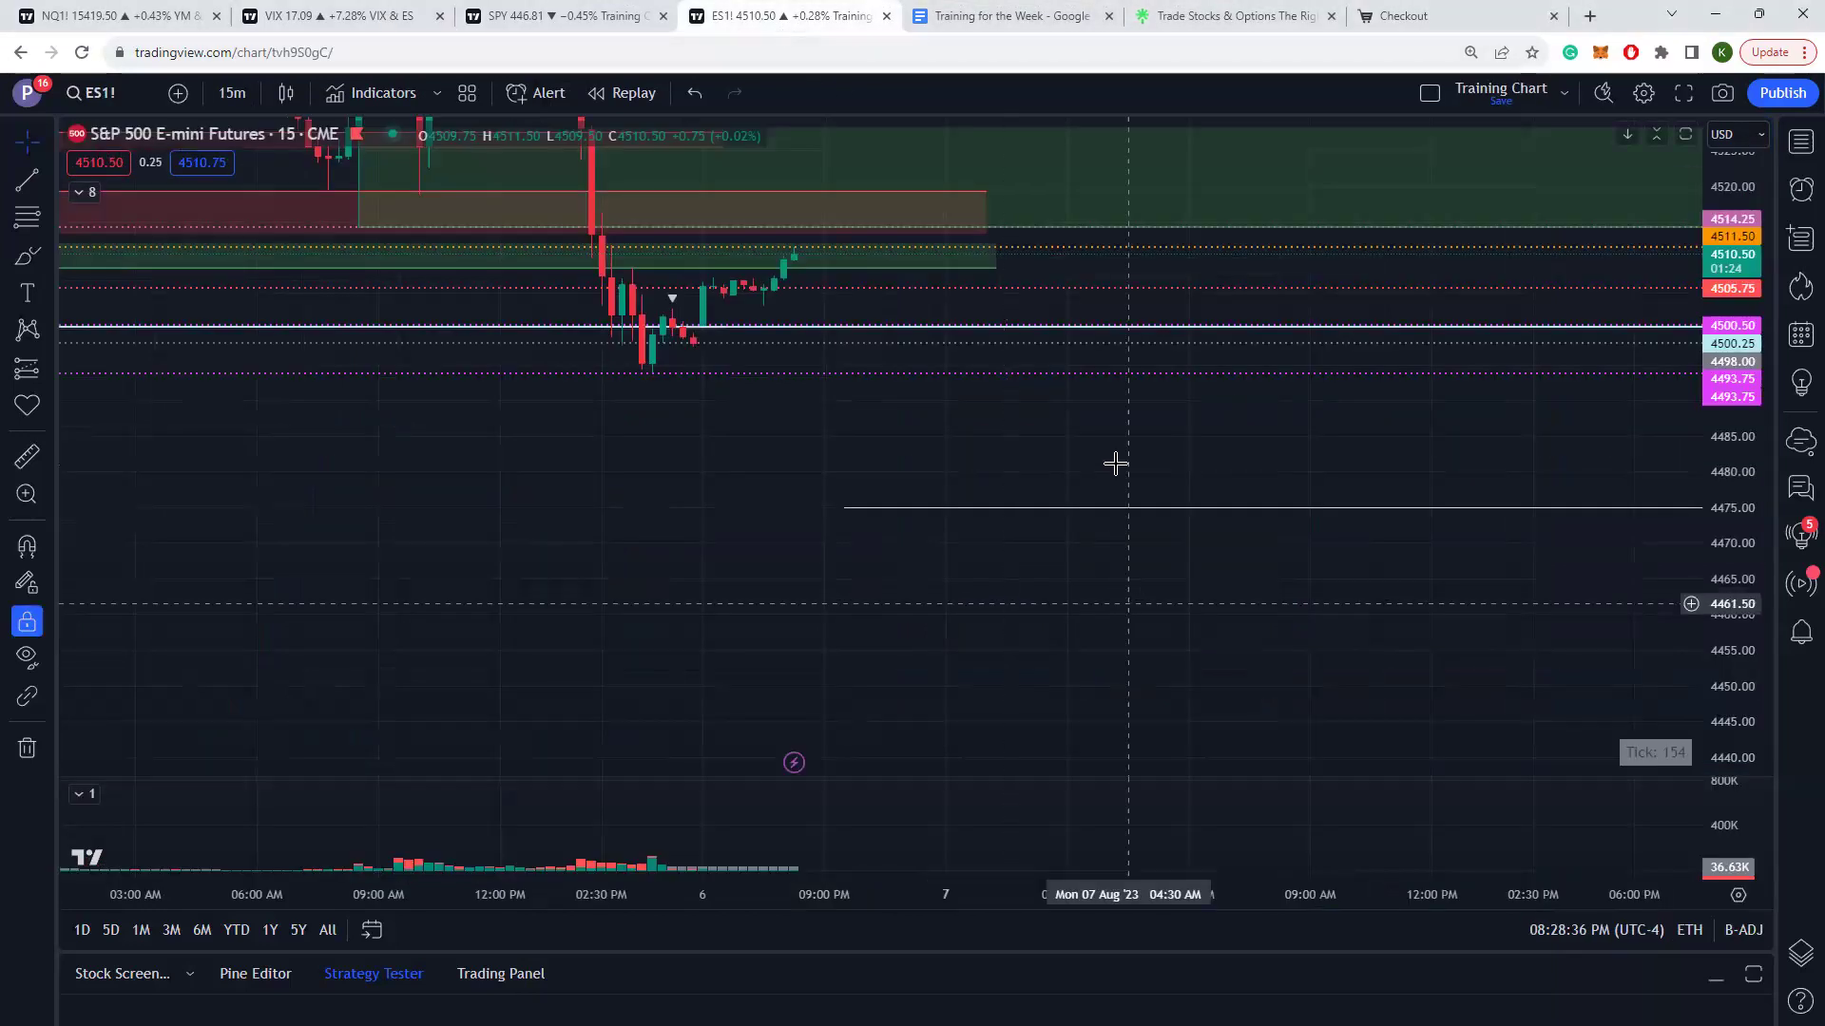
scroll(1123, 699, "up", 3)
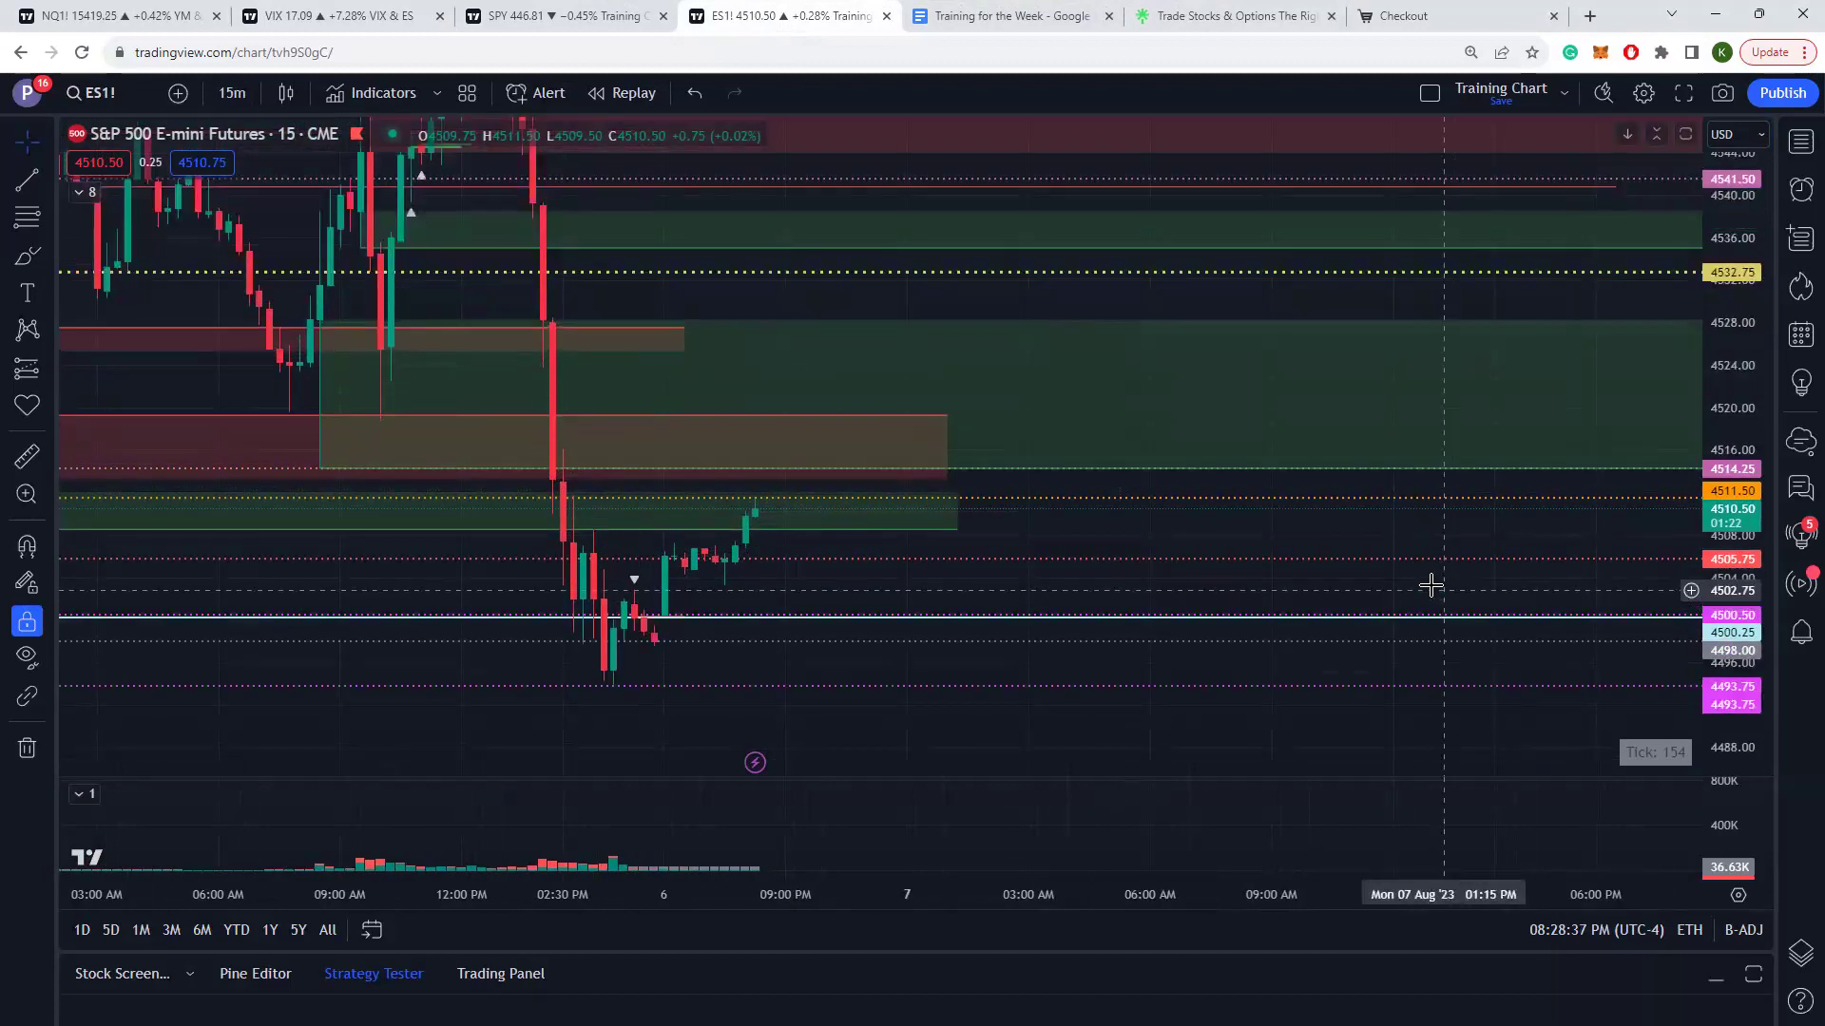